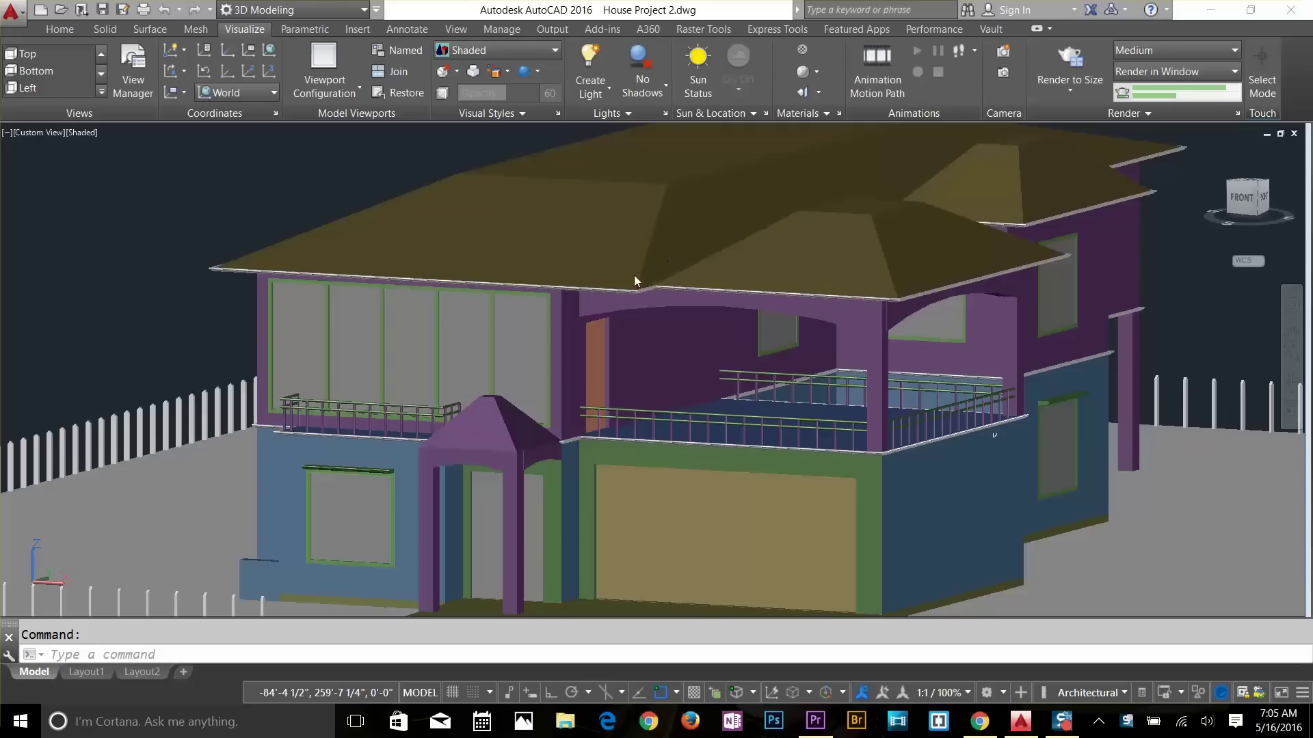
# Step: Display the house model in the Wireframe visual style from the Top view
pyautogui.scroll(-2, 629, 285)
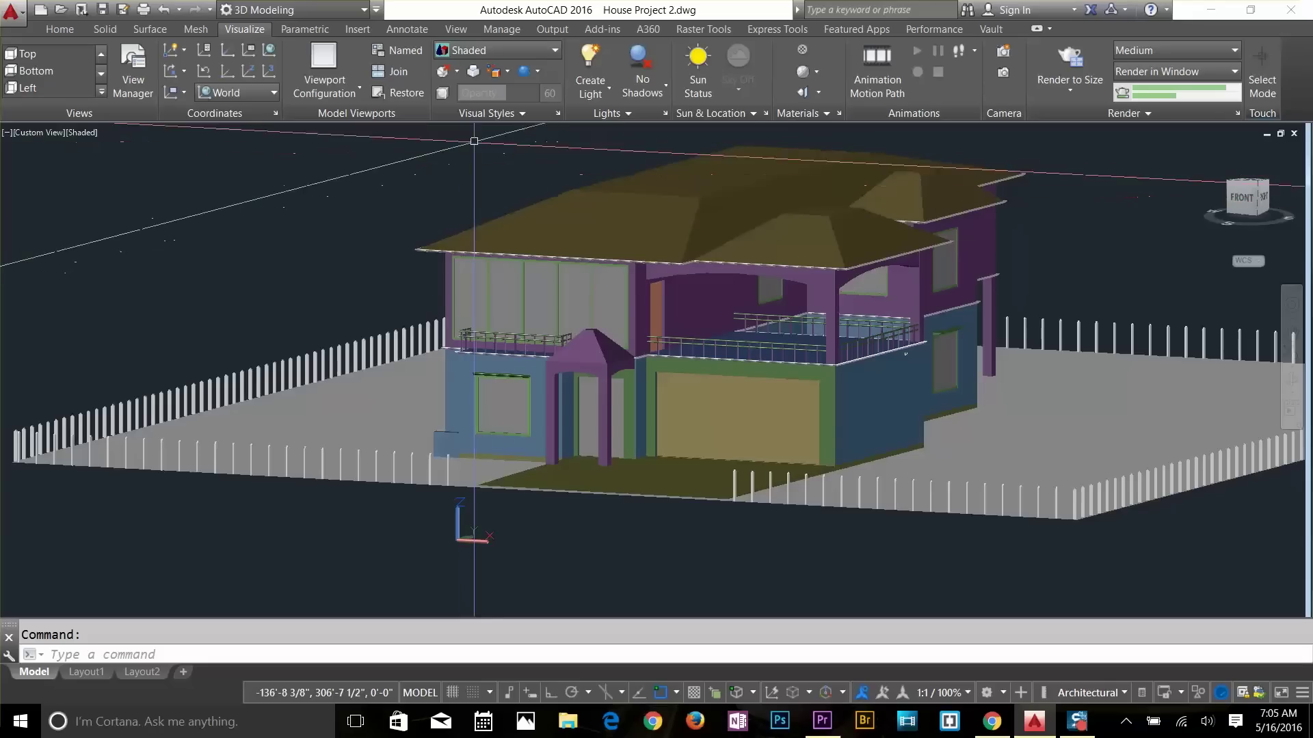
pyautogui.click(530, 52)
pyautogui.click(469, 215)
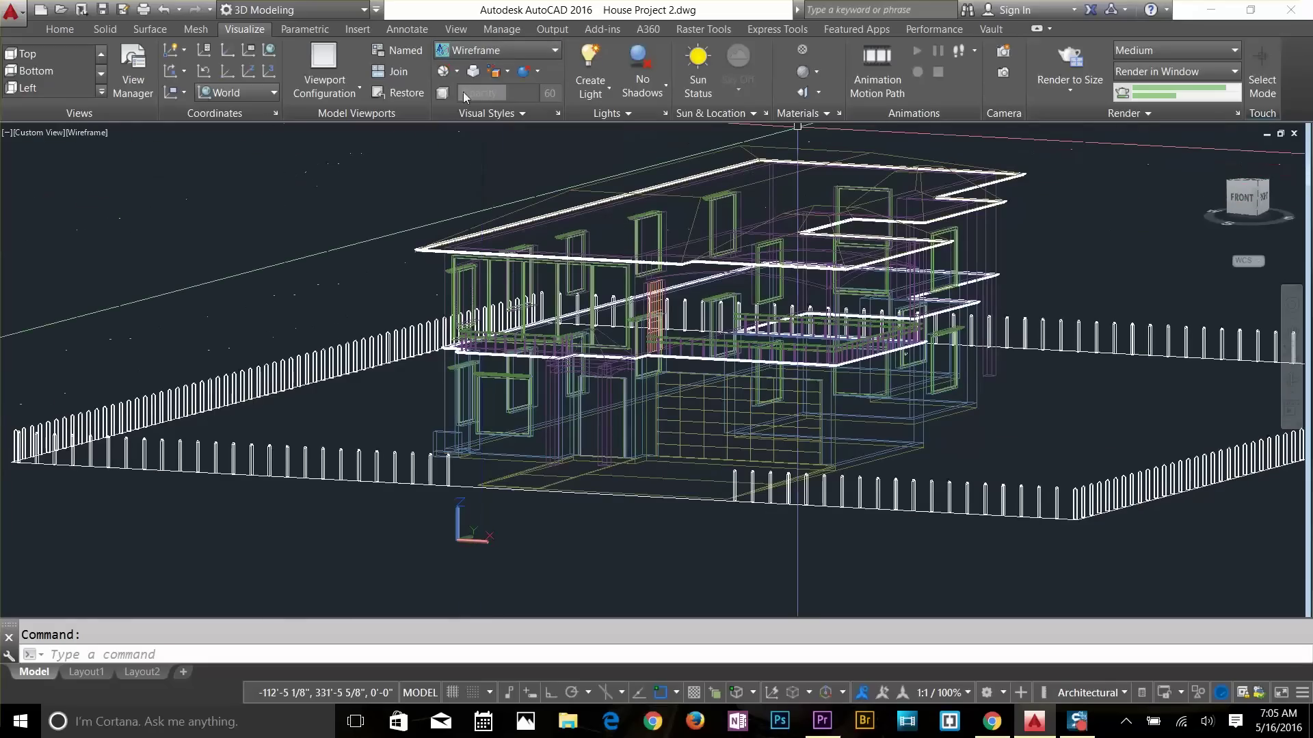
pyautogui.click(31, 54)
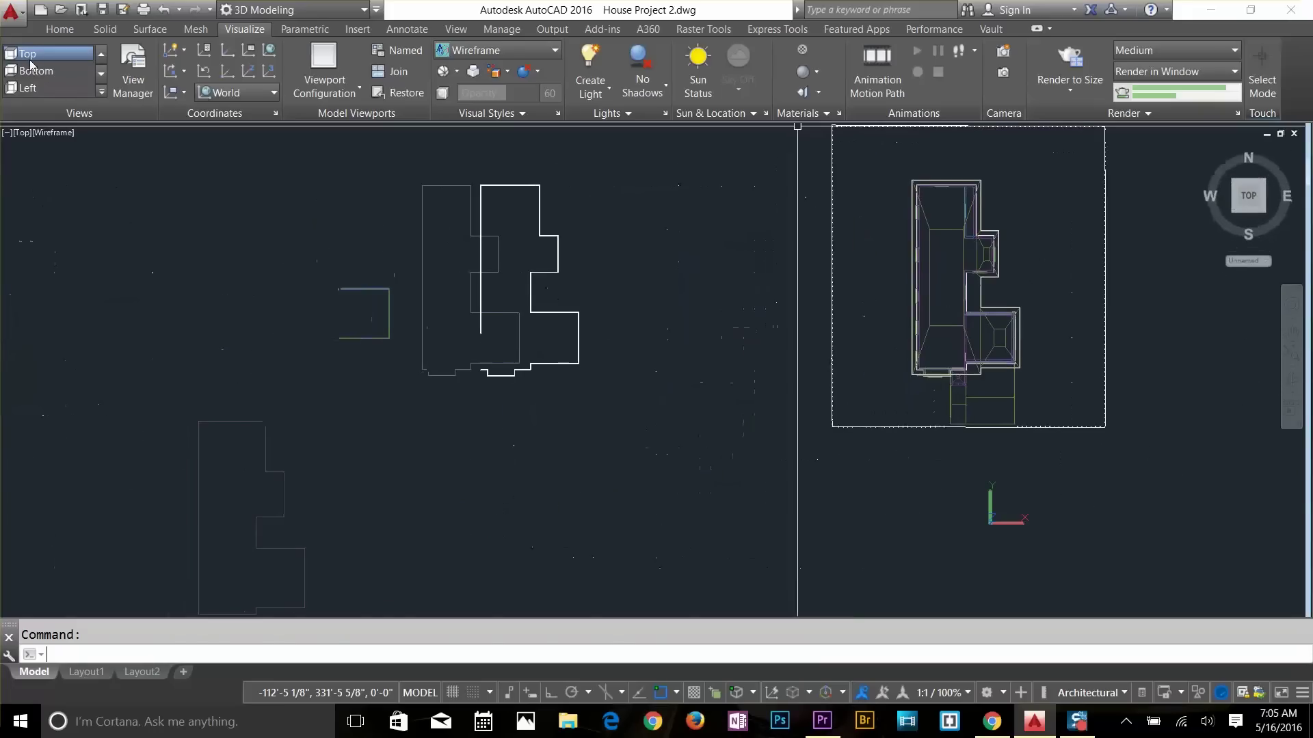
# Step: Erase all the leftover 2D outlines lying outside the fenced lot, beside the house
pyautogui.click(601, 195)
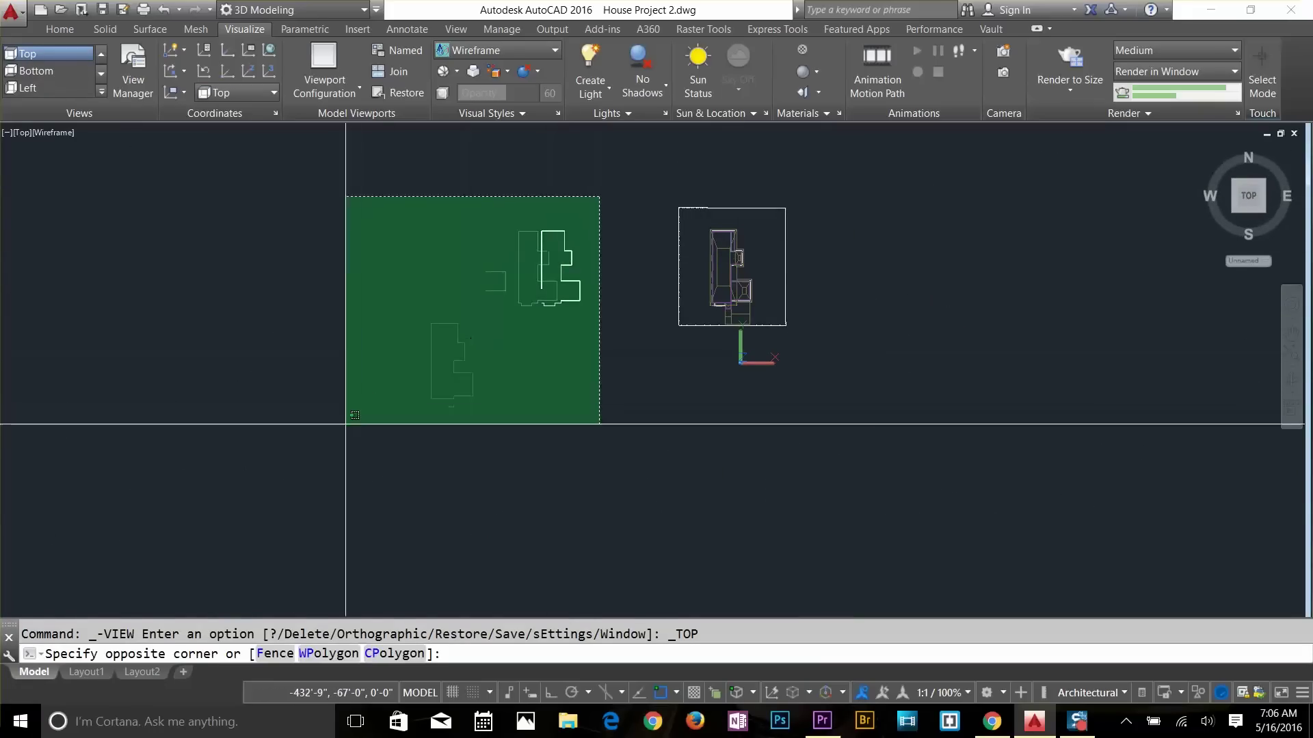
pyautogui.click(345, 423)
pyautogui.press('Delete')
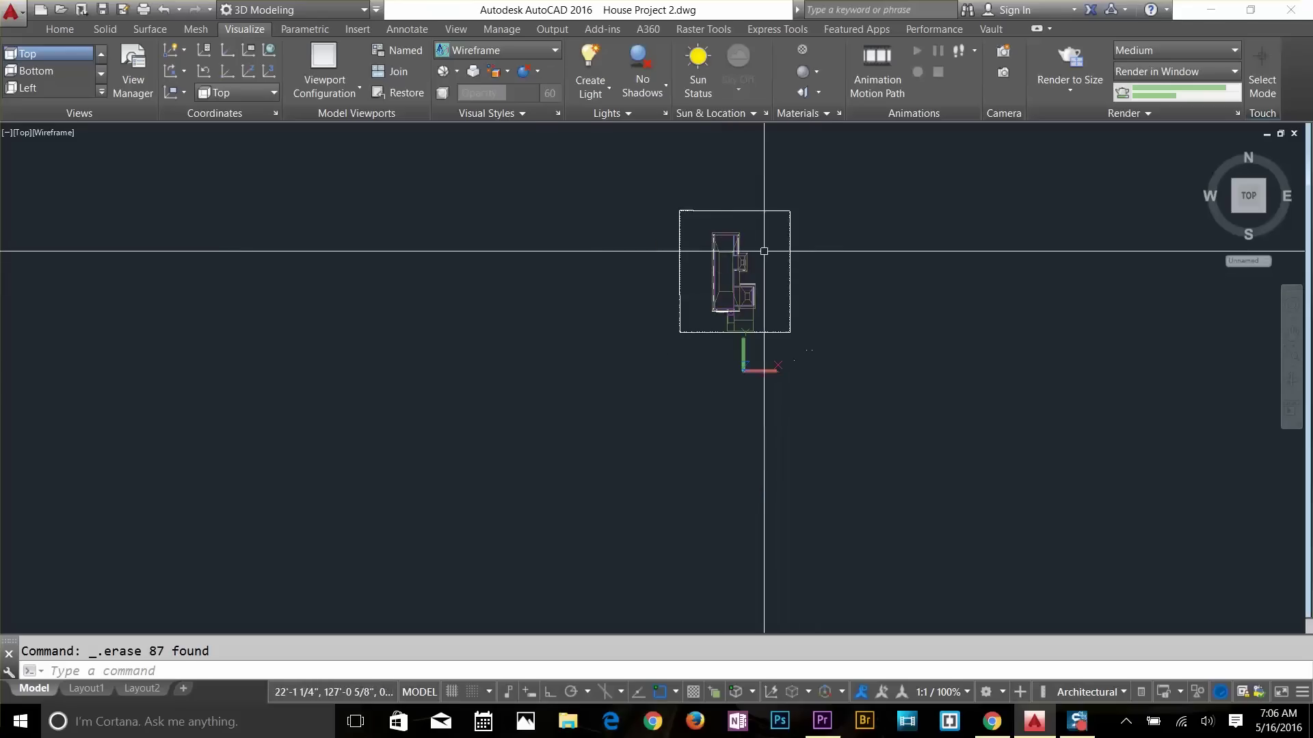
# Step: Create a camera just outside the front fence, with its target inside the house near the corner of the balcony block
pyautogui.scroll(3, 755, 259)
pyautogui.moveTo(754, 264)
pyautogui.mouseDown(button='middle')
pyautogui.moveTo(744, 299)
pyautogui.moveTo(715, 311)
pyautogui.mouseUp(button='middle')
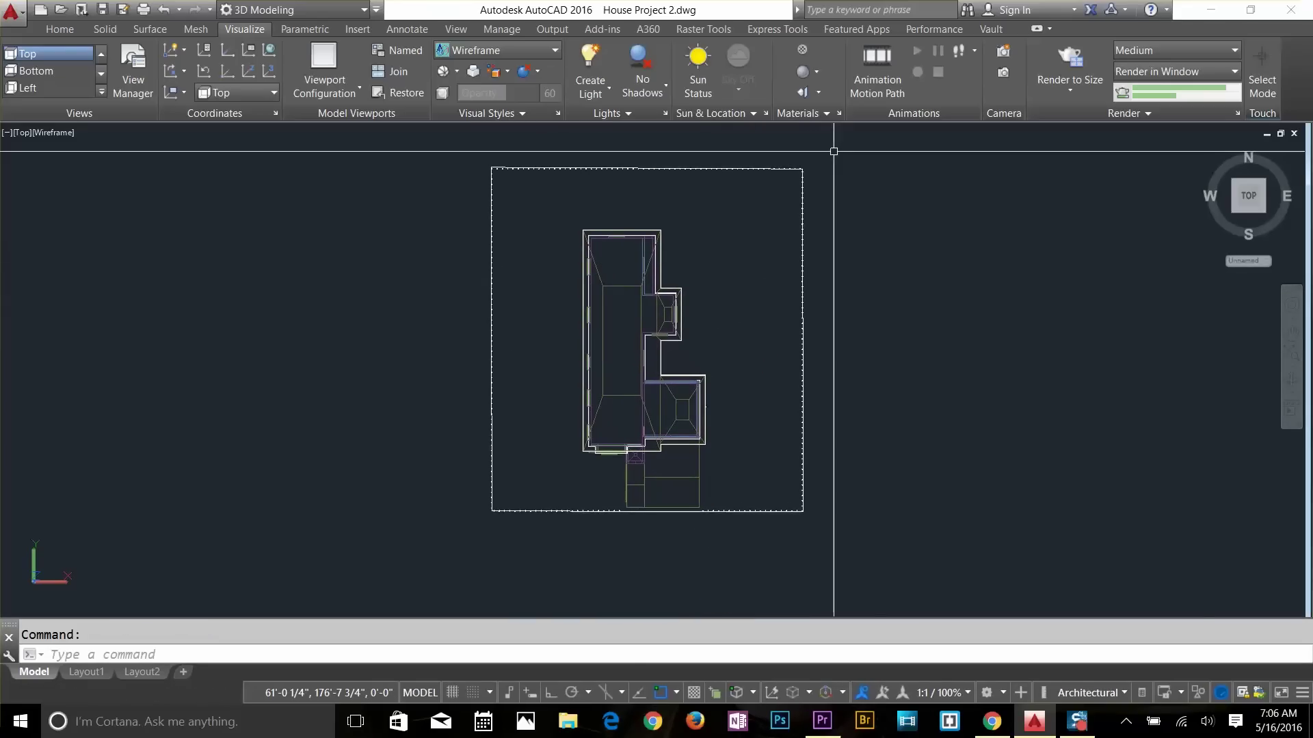
pyautogui.click(1004, 53)
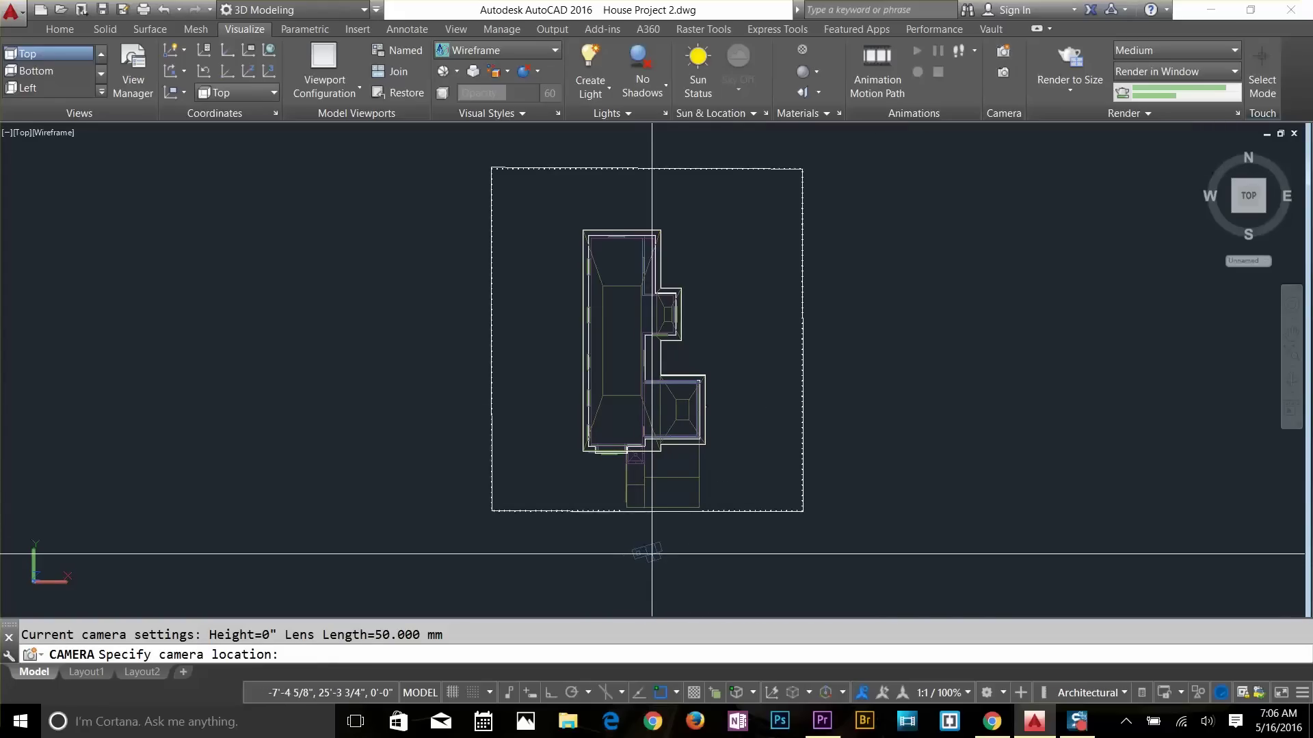
pyautogui.click(650, 555)
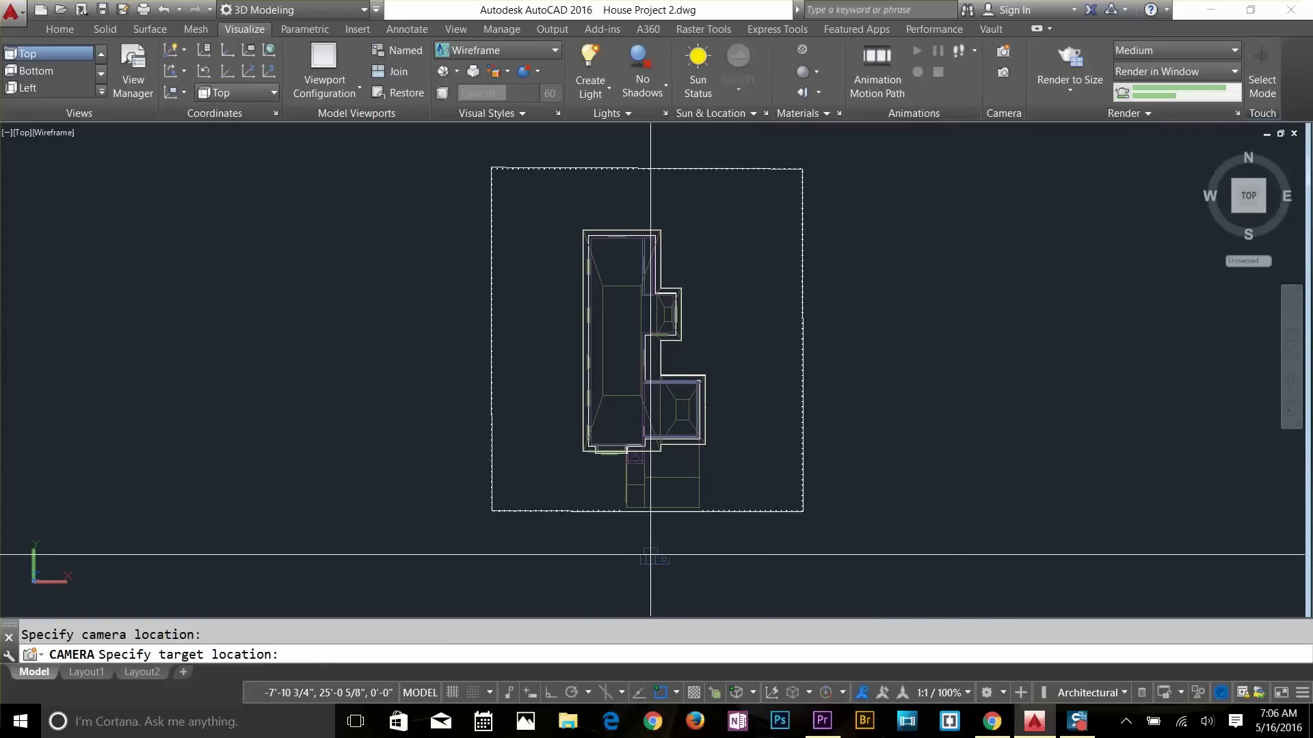
pyautogui.click(644, 384)
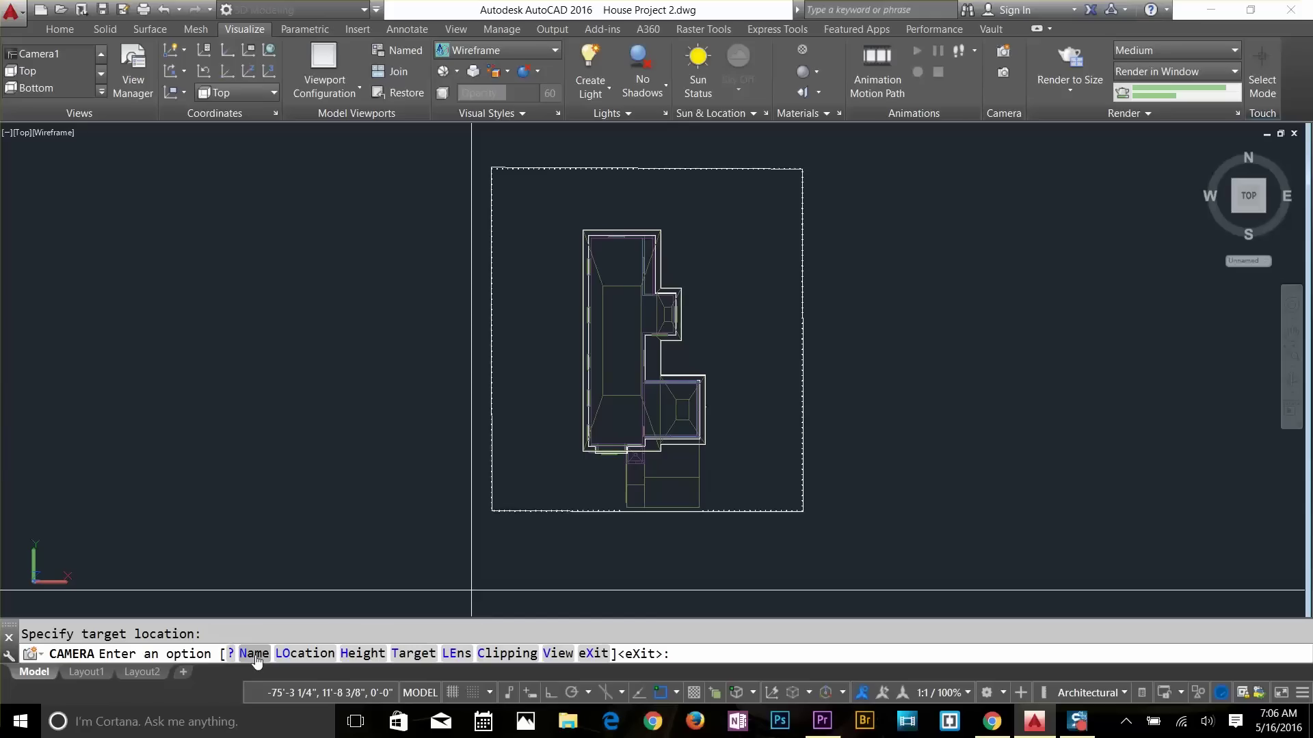
# Step: Set the new camera's lens length to 40 mm and finish creating the camera
pyautogui.click(457, 653)
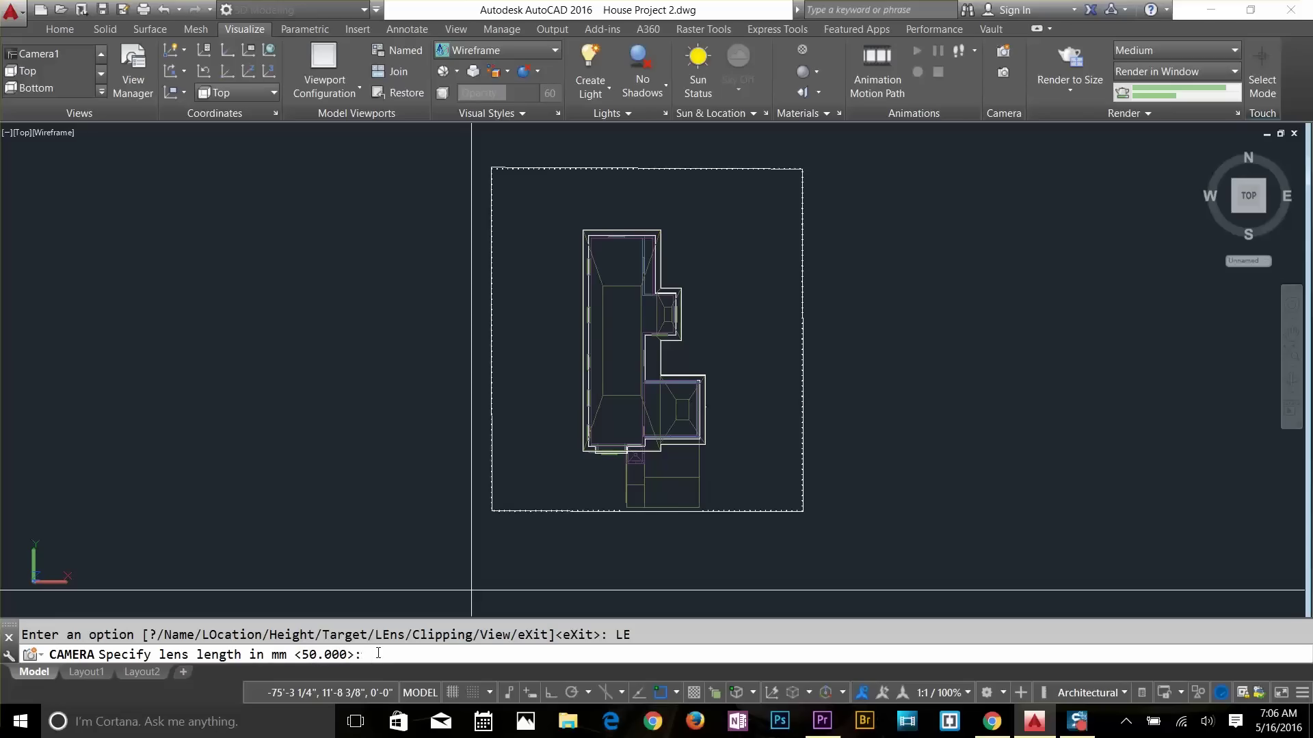
pyautogui.write('40')
pyautogui.press('Return')
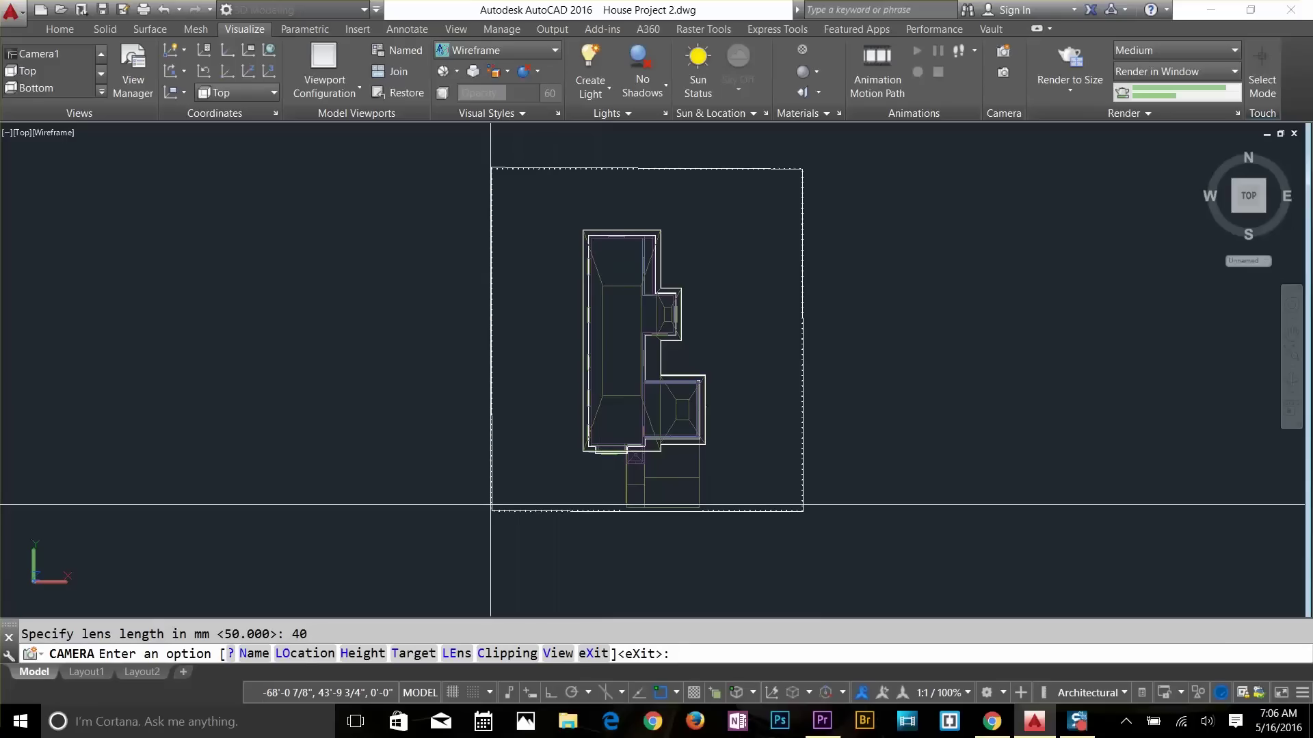
pyautogui.press('Return')
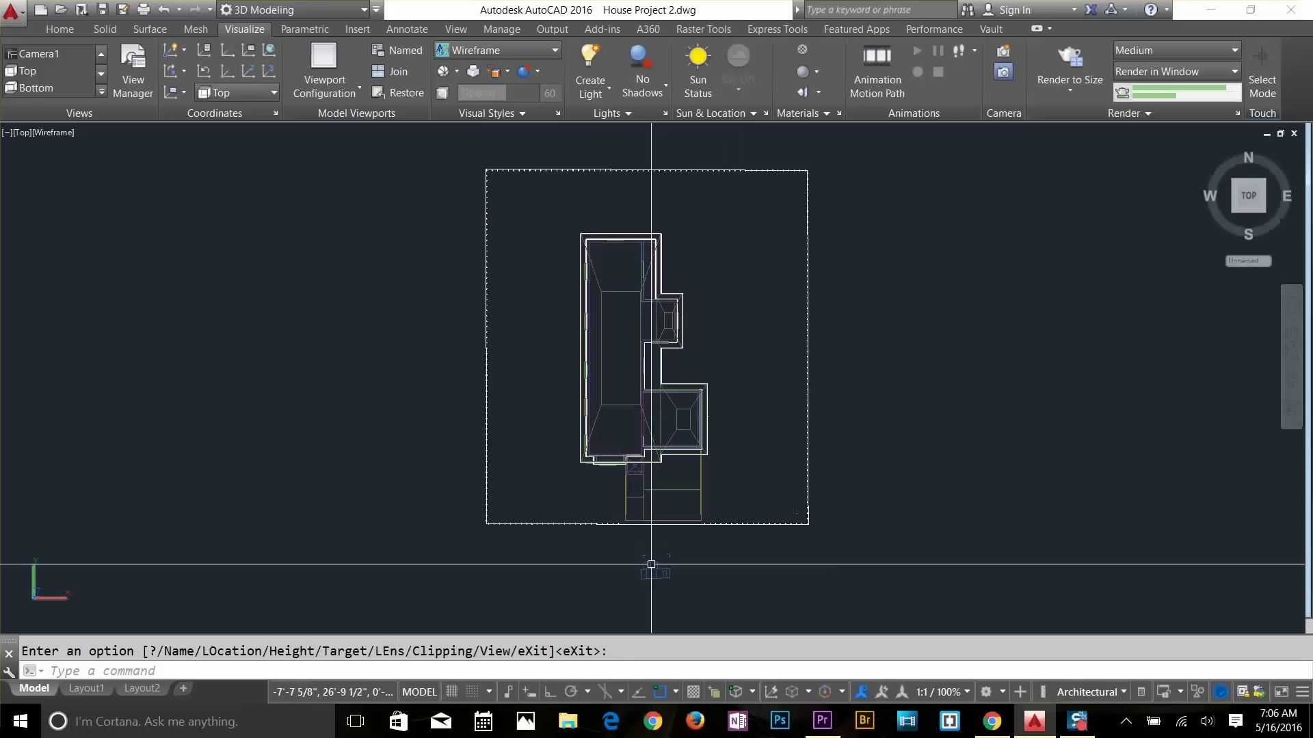
# Step: Select the new camera and examine its view in the Camera Preview, then close the preview
pyautogui.click(657, 574)
pyautogui.click(652, 557)
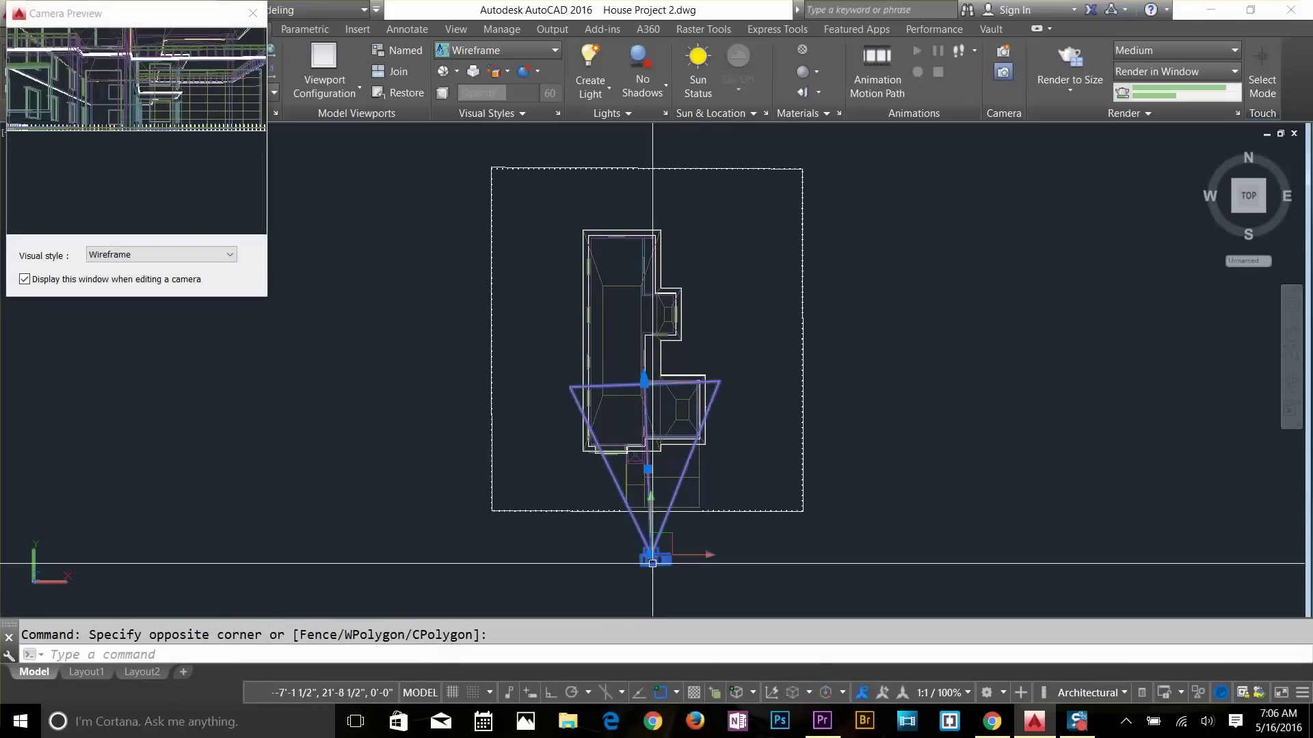
pyautogui.moveTo(145, 24); pyautogui.dragTo(163, 94)
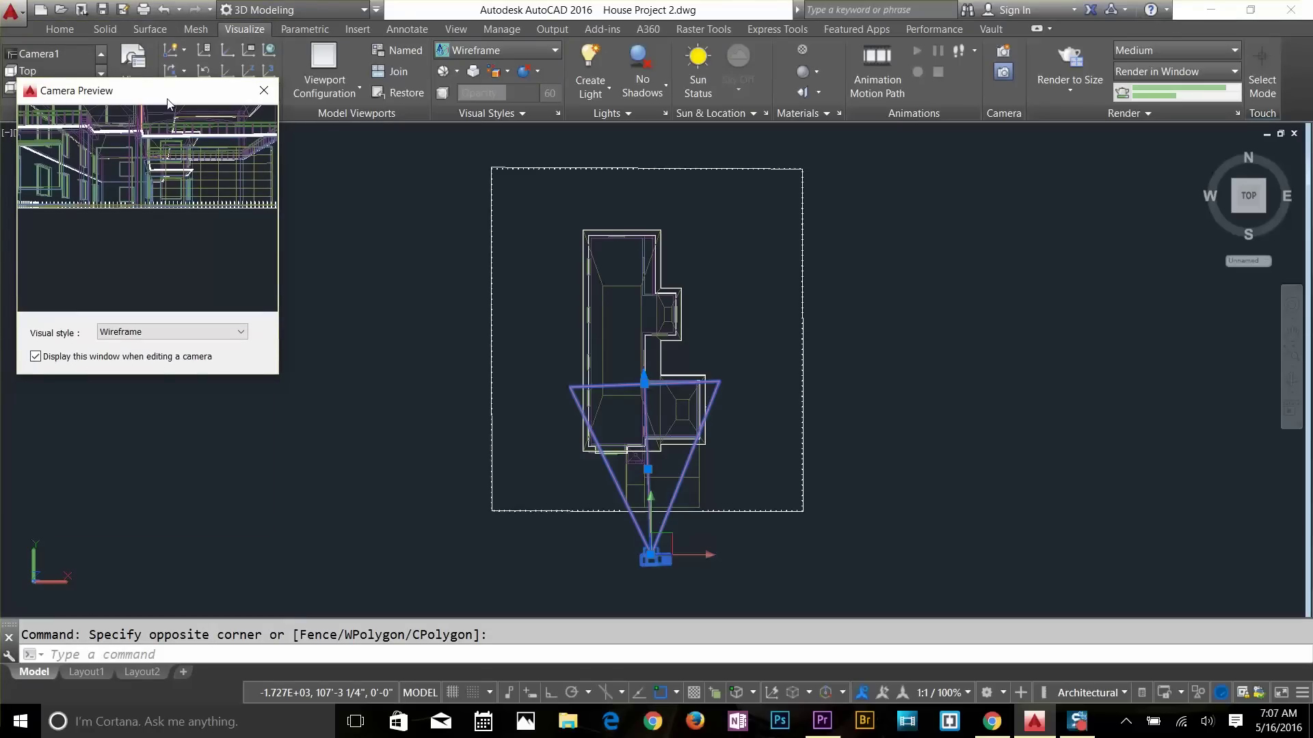
pyautogui.click(264, 90)
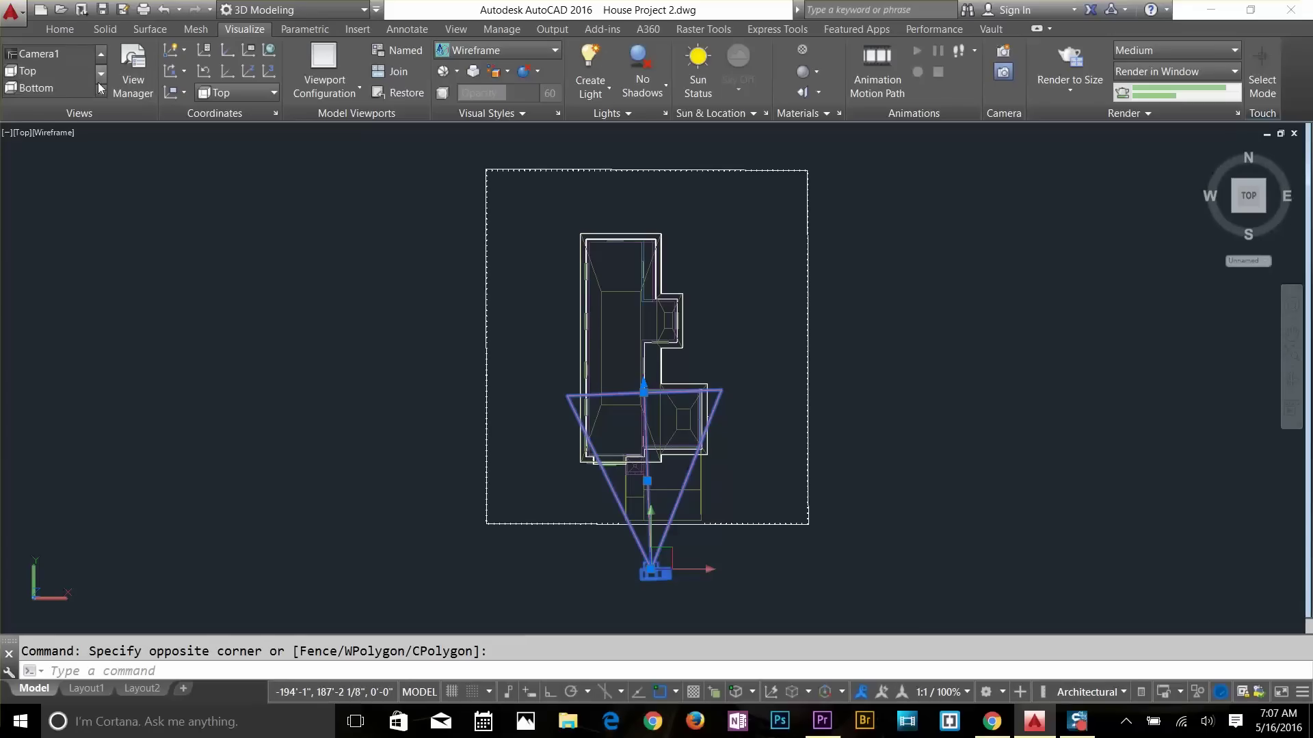
# Step: Switch the viewport to the SW Isometric view
pyautogui.click(102, 74)
pyautogui.click(102, 73)
pyautogui.click(101, 74)
pyautogui.click(101, 53)
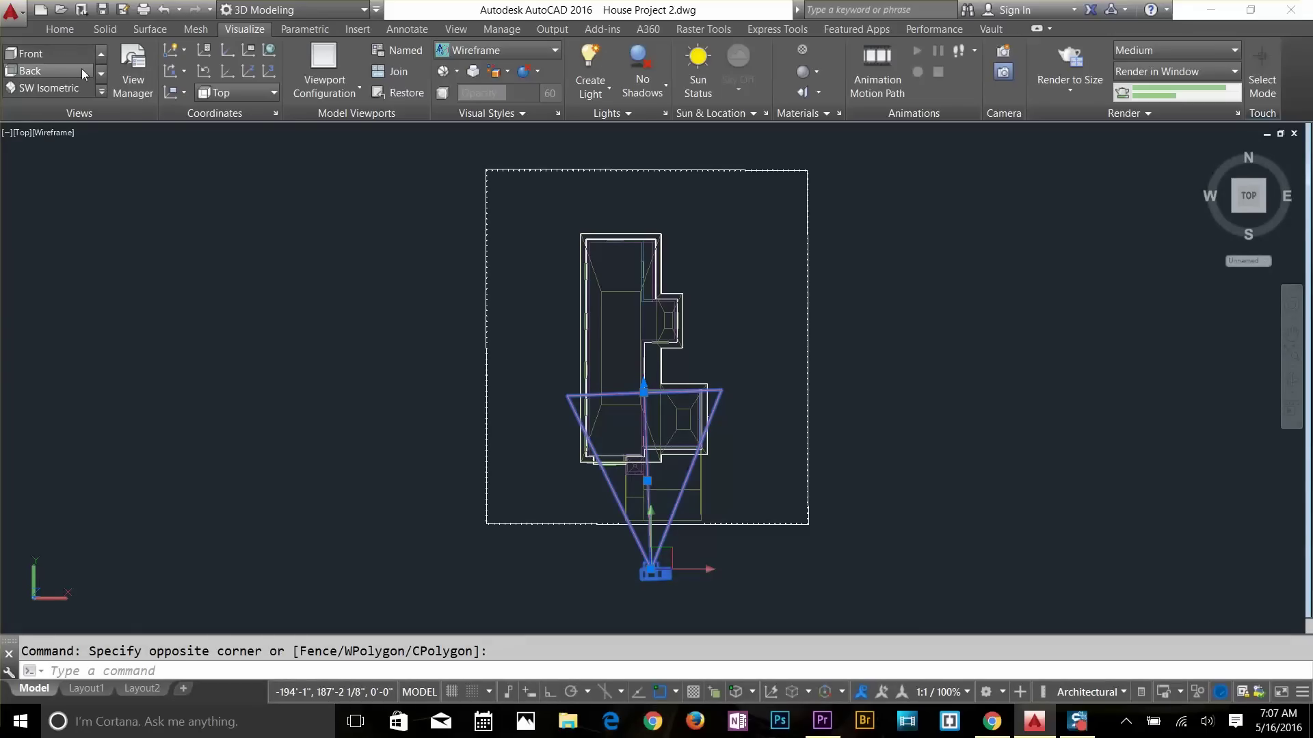
pyautogui.click(67, 88)
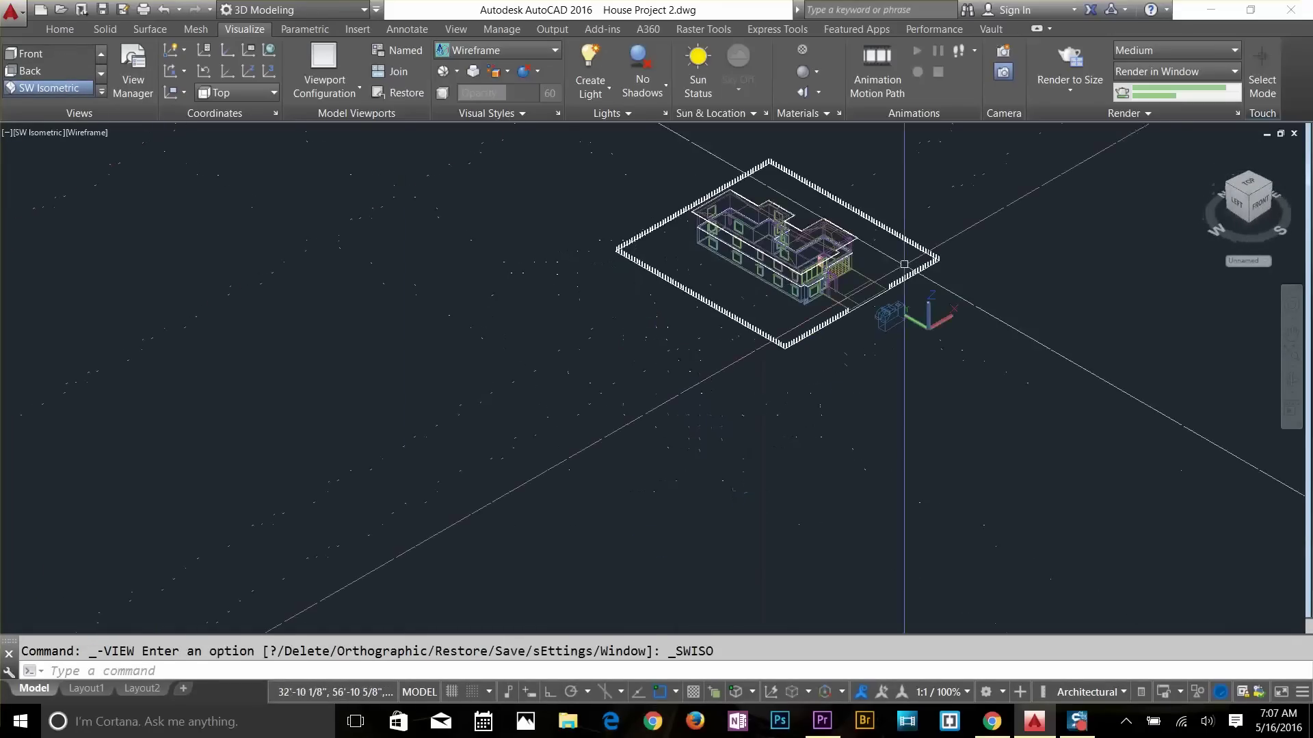
# Step: Raise the camera vertically above the ground and move it about 7 ft back from the house front
pyautogui.click(887, 316)
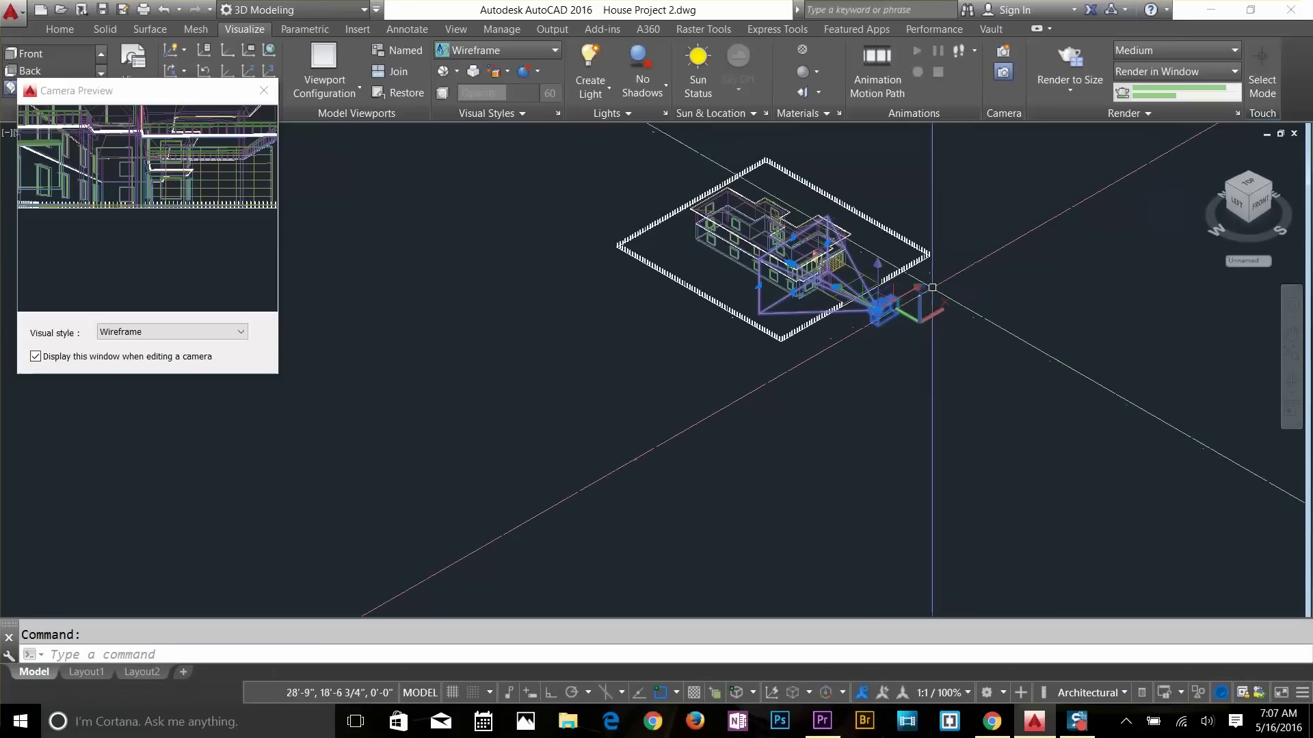
pyautogui.click(877, 268)
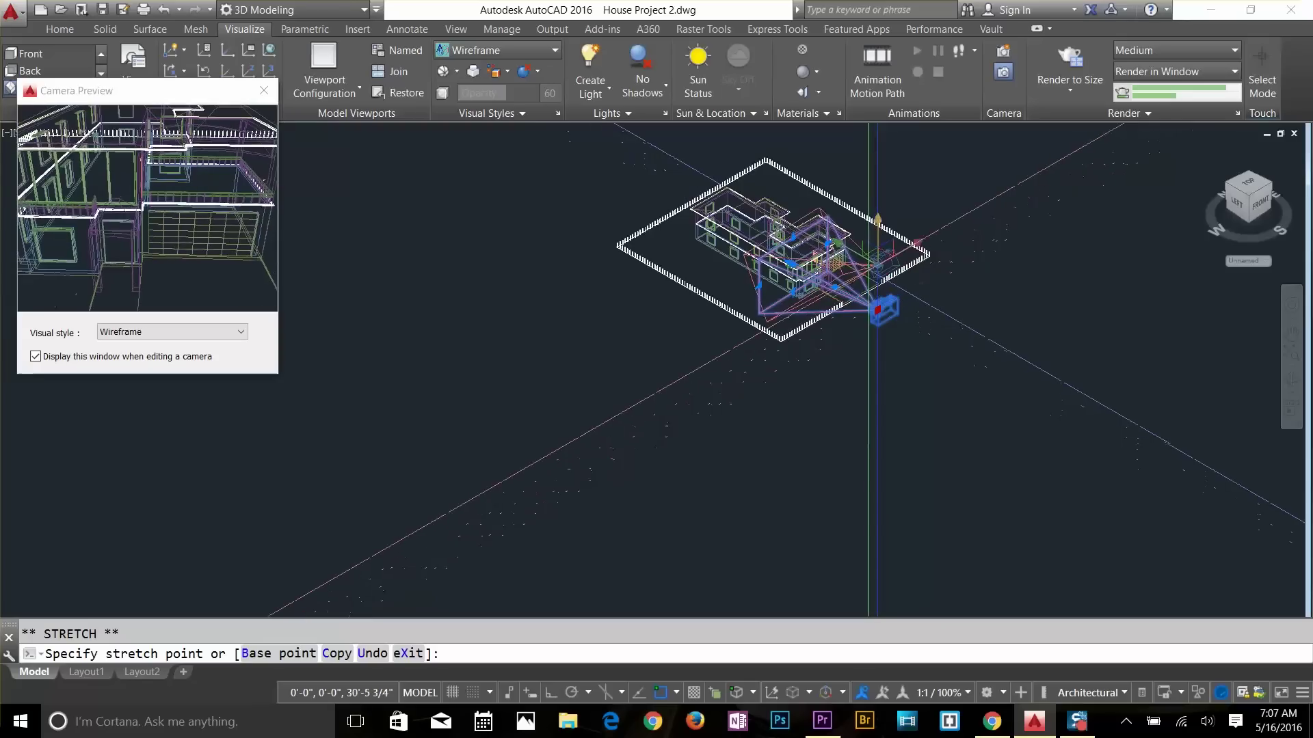
pyautogui.click(862, 230)
pyautogui.scroll(5, 856, 228)
pyautogui.click(885, 348)
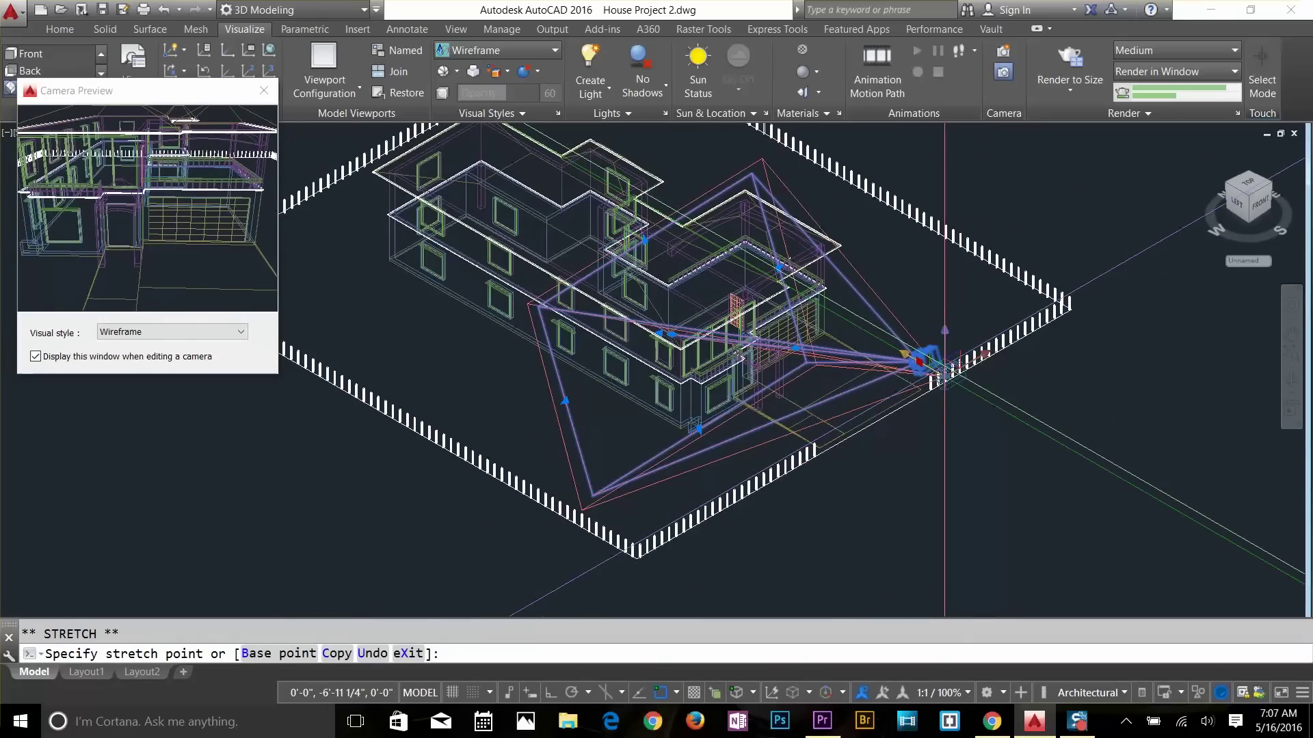
pyautogui.click(946, 373)
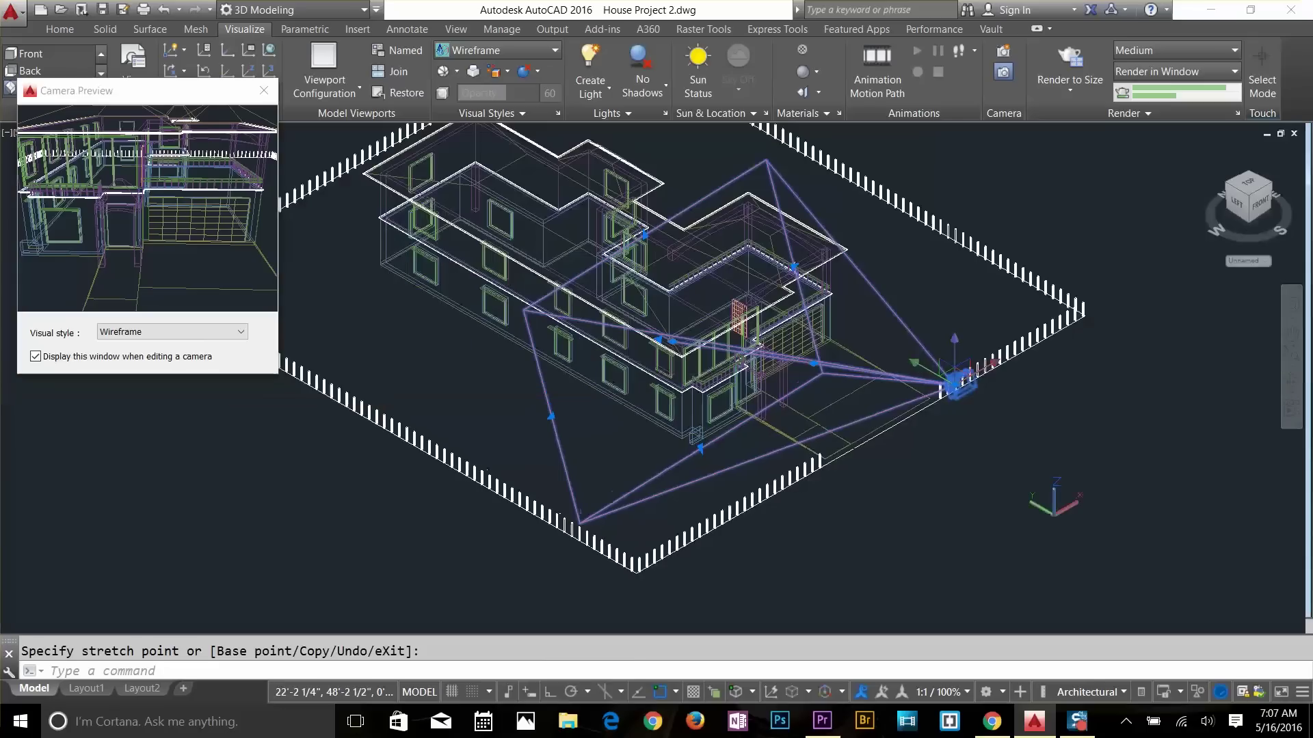
# Step: Move the camera's target point deeper into the house and close the Camera Preview
pyautogui.click(672, 335)
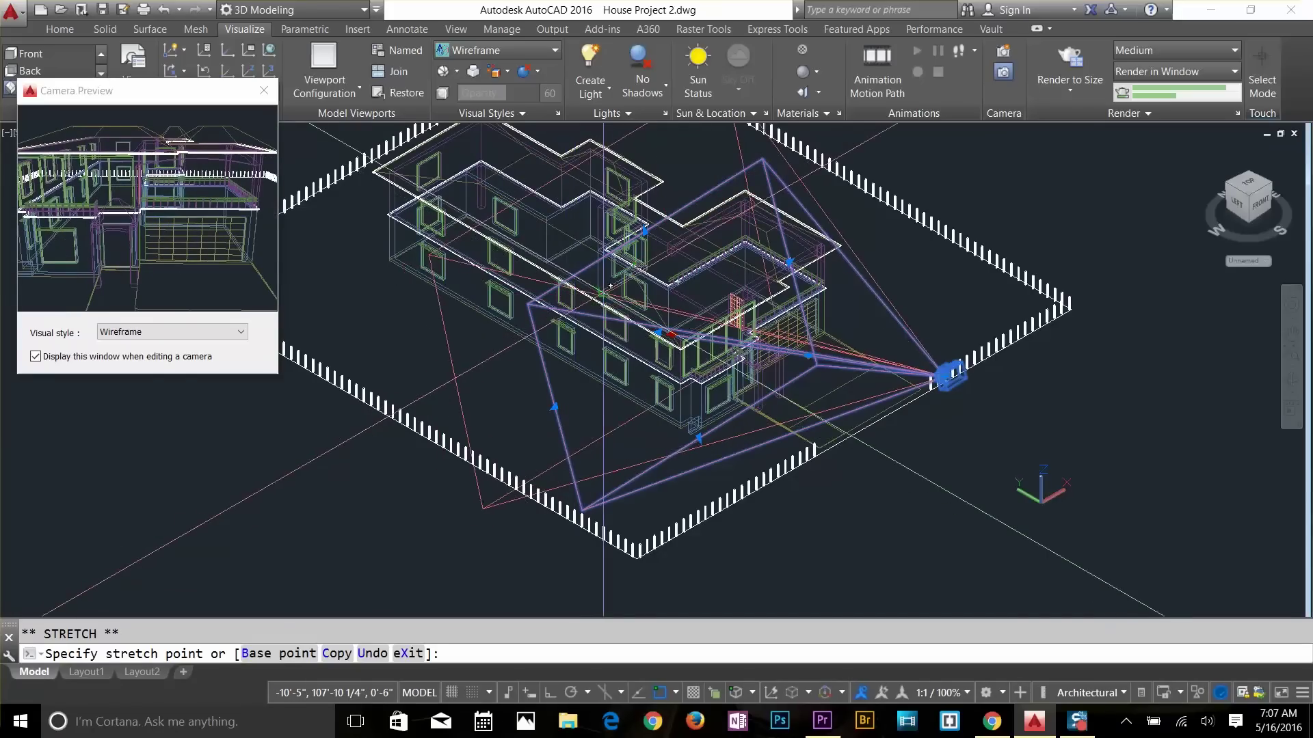
pyautogui.click(574, 296)
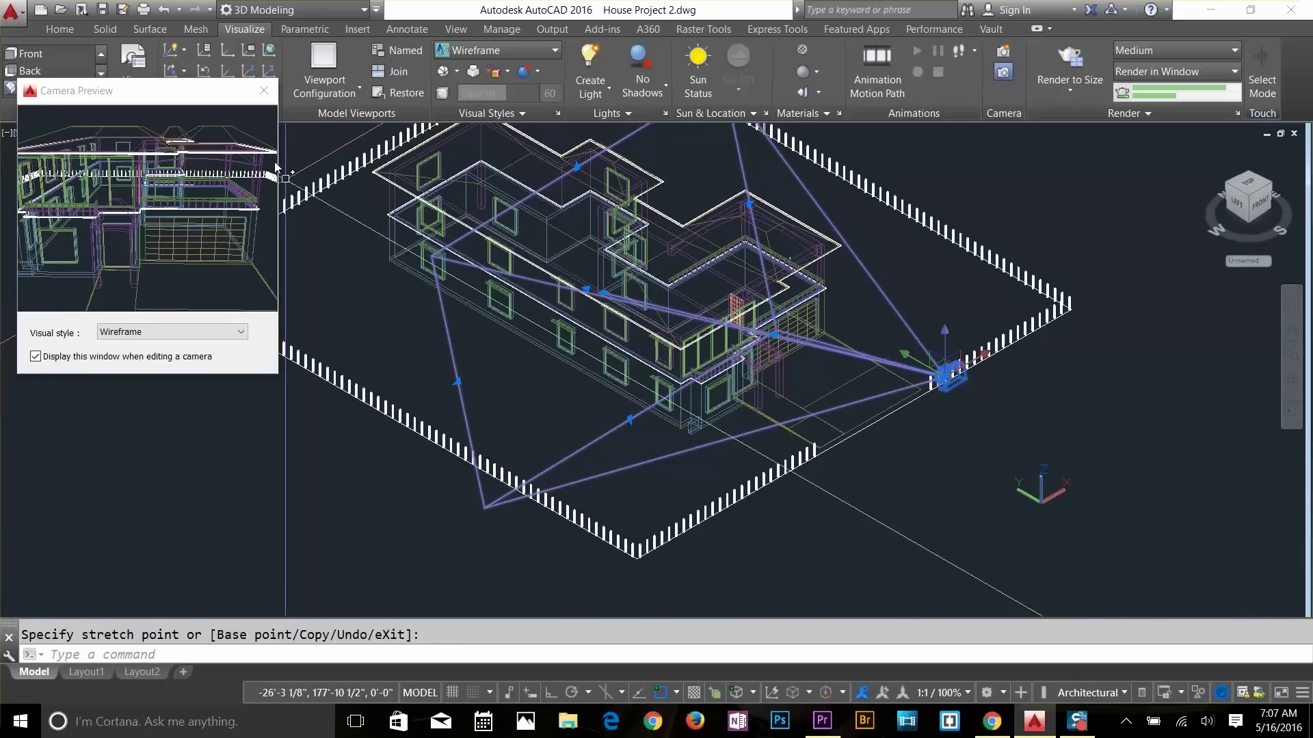
pyautogui.click(264, 91)
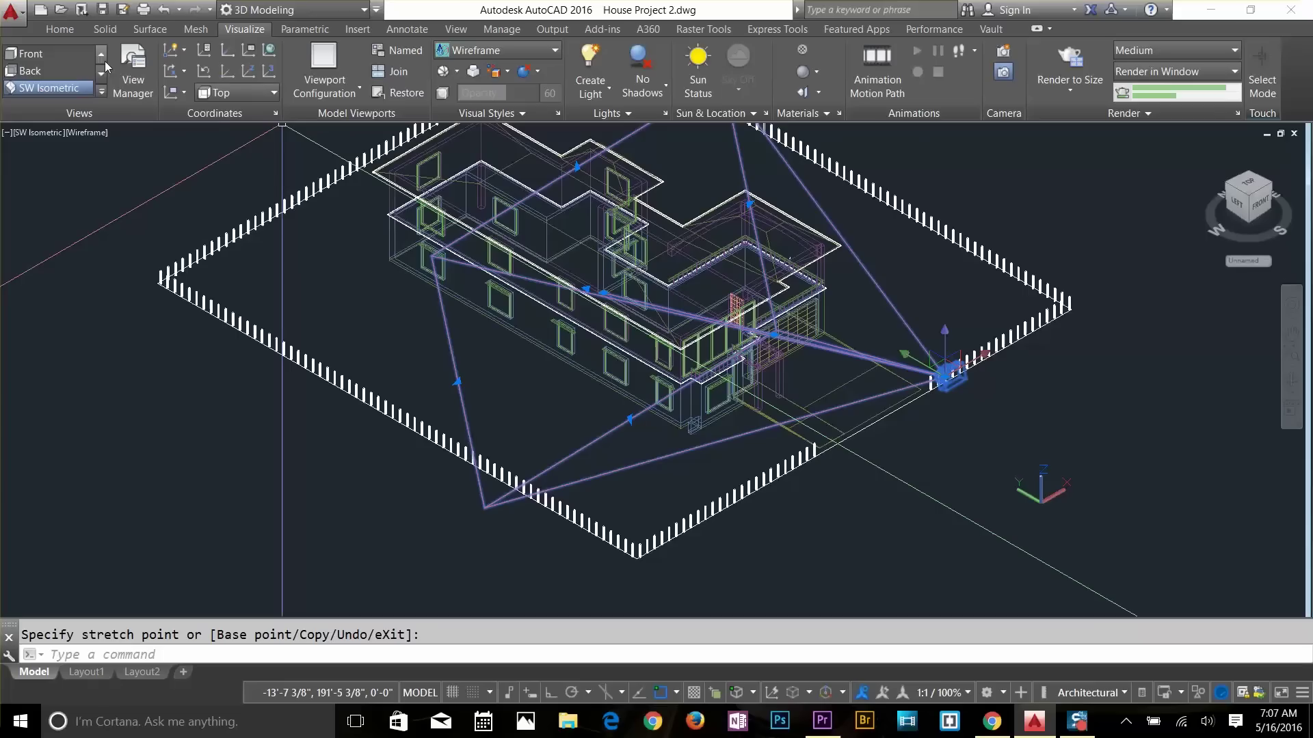
# Step: Restore the Camera1 view and display it in the Shaded visual style
pyautogui.scroll(5, 48, 57)
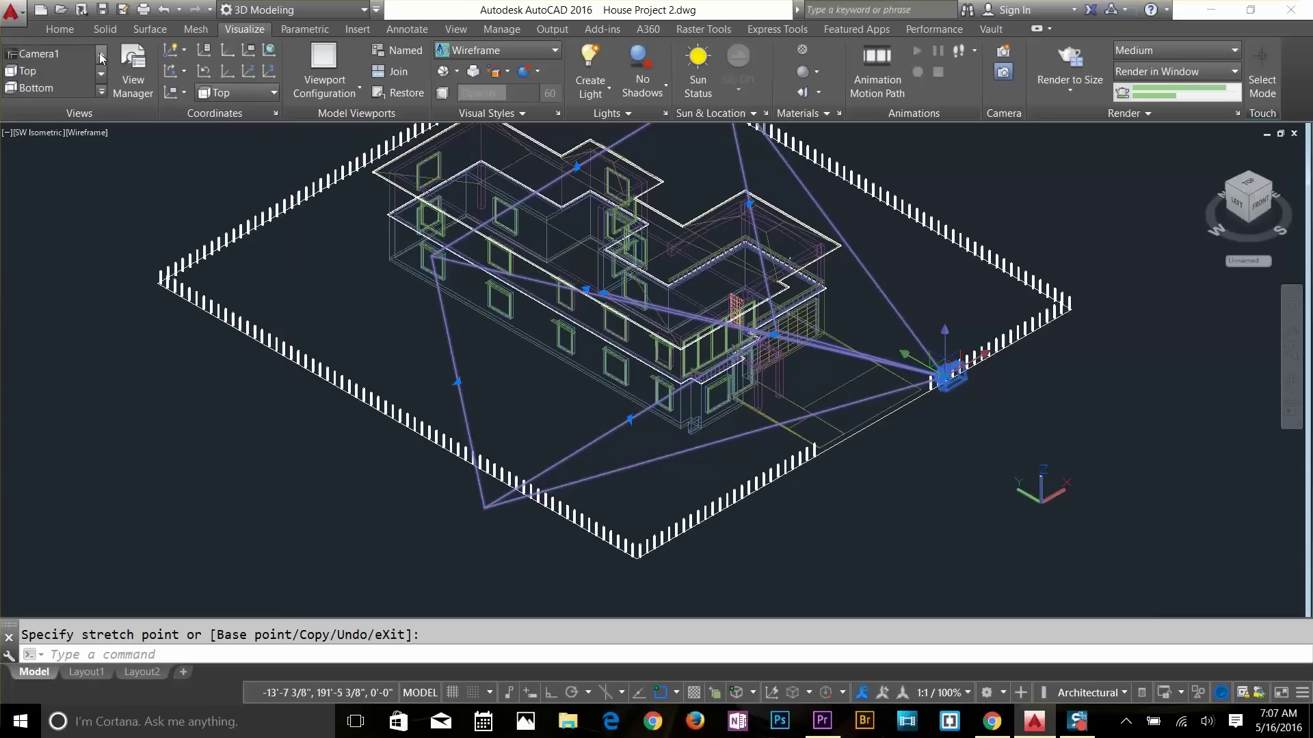
pyautogui.click(39, 55)
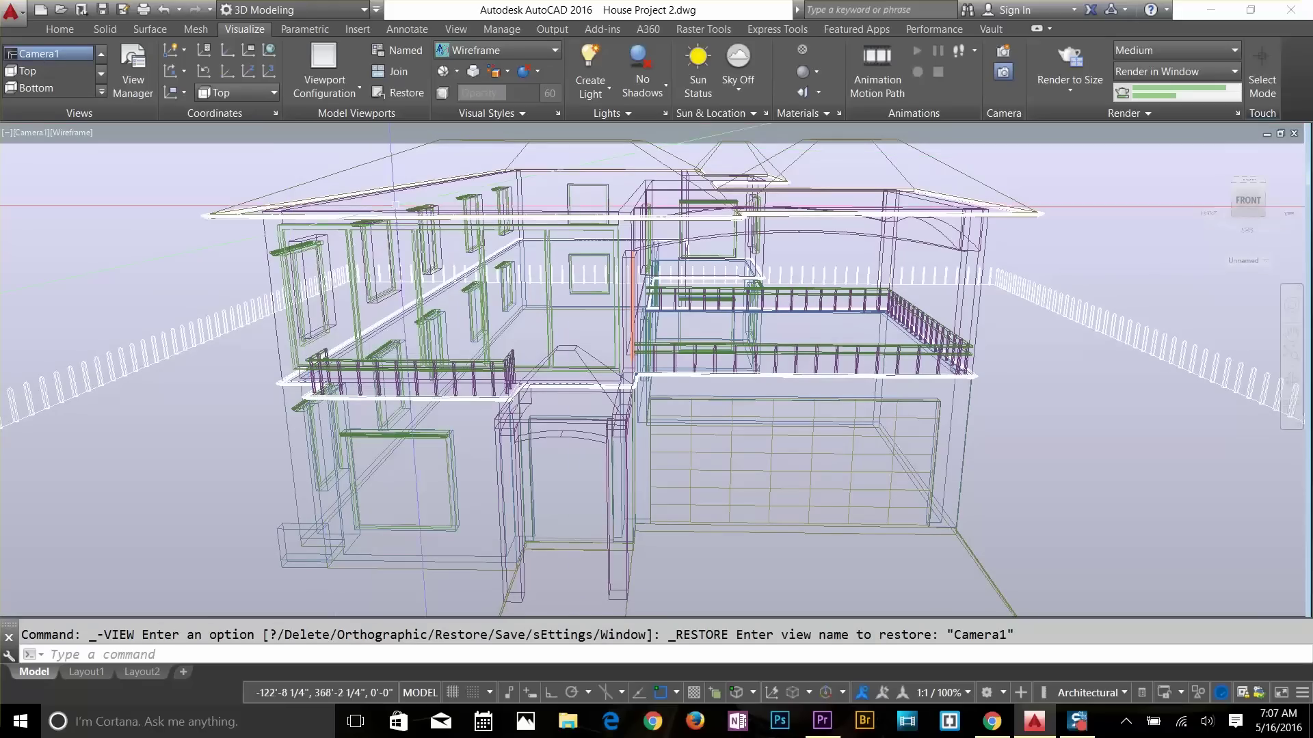
pyautogui.click(499, 51)
pyautogui.click(473, 140)
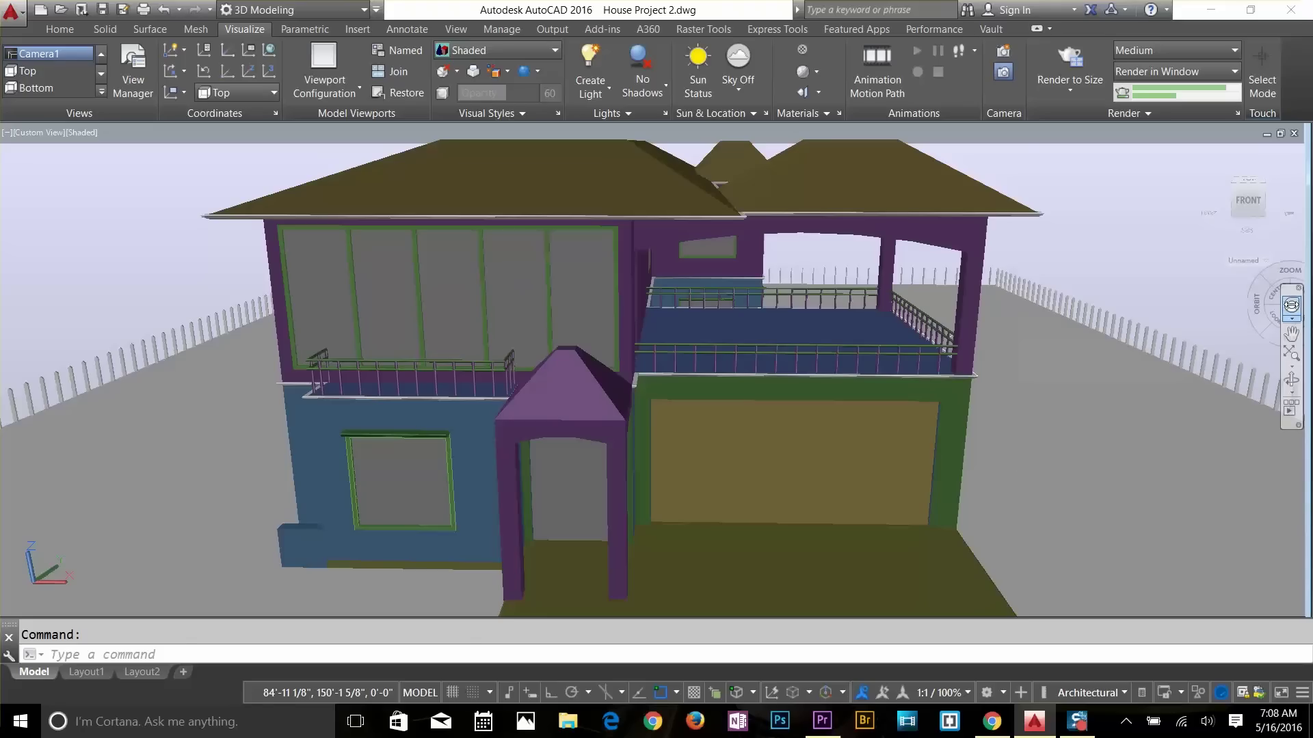
# Step: Orbit the camera view with the SteeringWheel to a lower, near eye-level view of the whole house front
pyautogui.click(1290, 305)
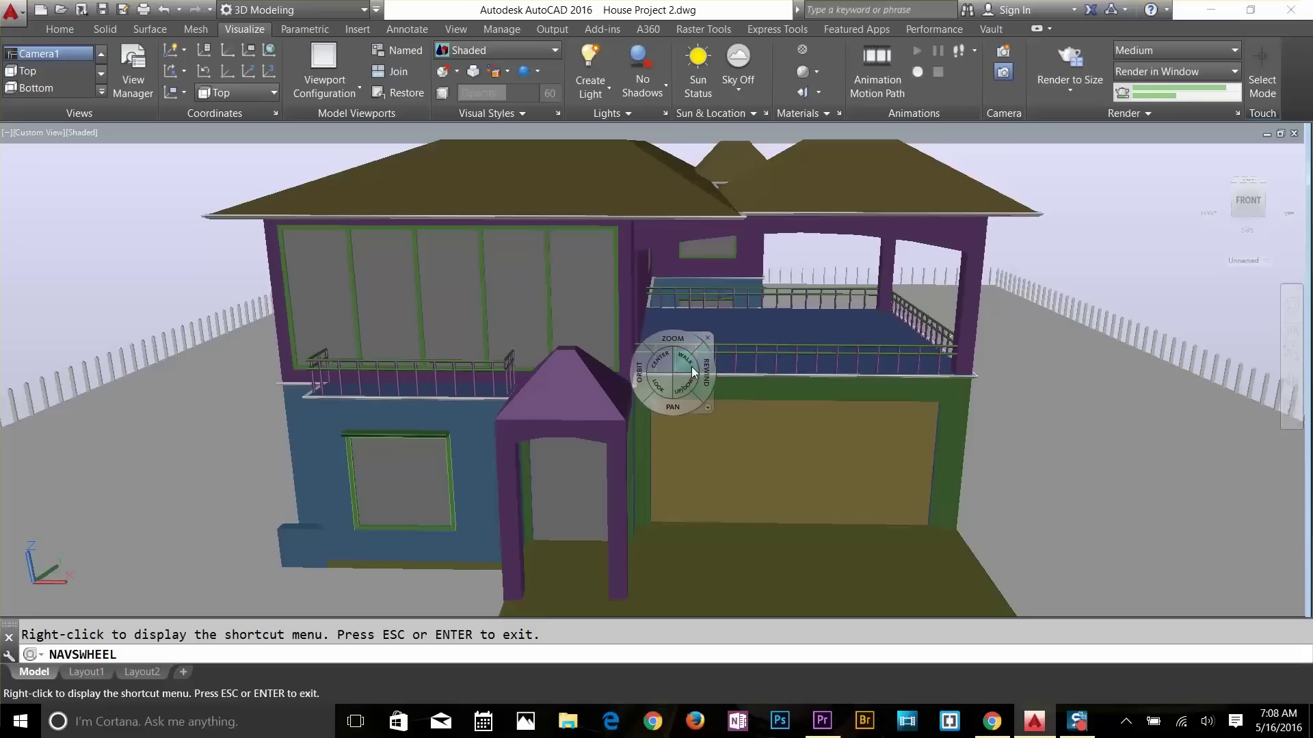
pyautogui.moveTo(640, 378); pyautogui.dragTo(639, 373)
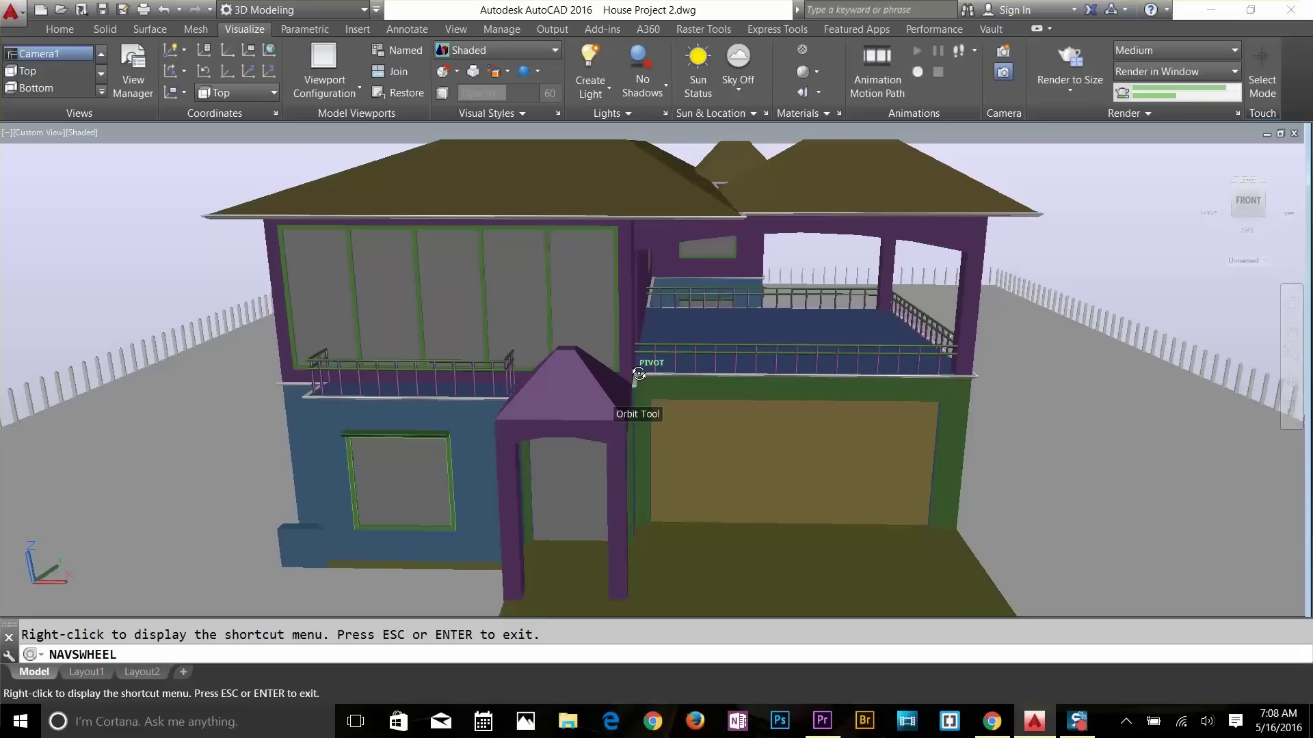
pyautogui.moveTo(639, 373); pyautogui.dragTo(640, 362)
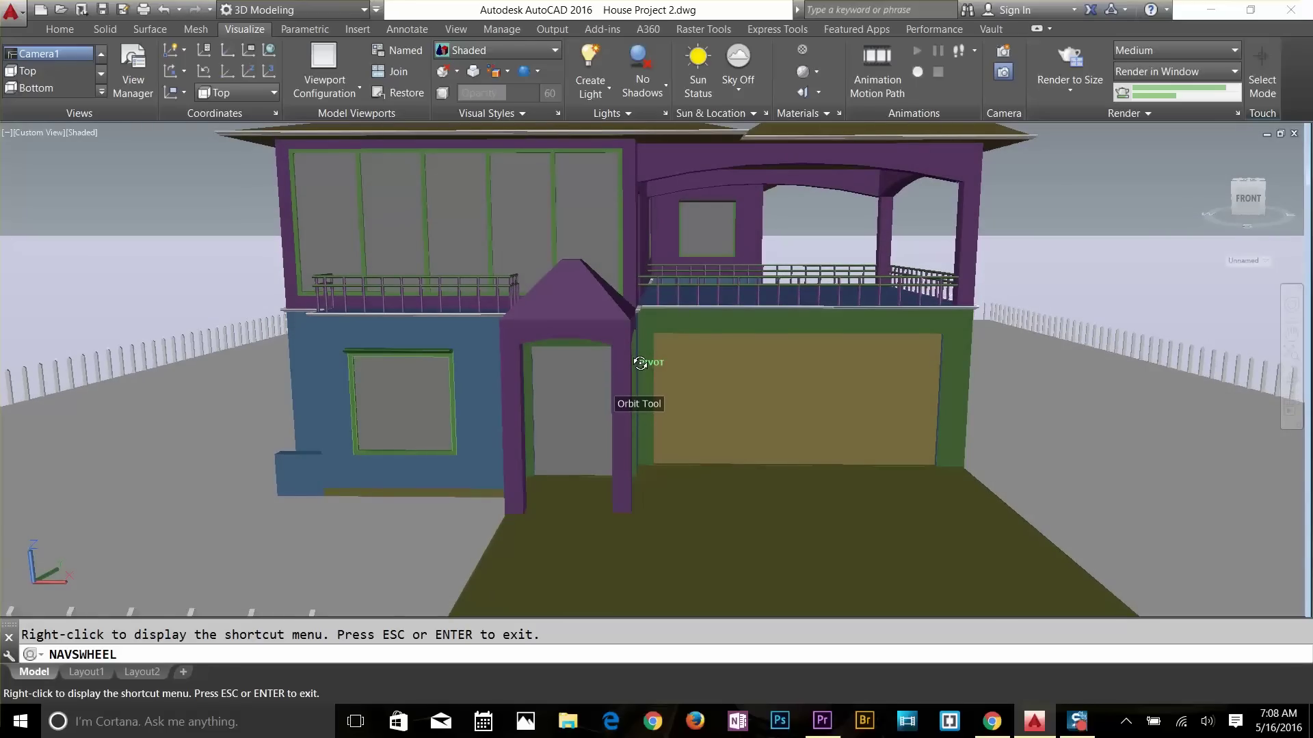
pyautogui.moveTo(640, 362)
pyautogui.mouseDown()
pyautogui.moveTo(662, 387)
pyautogui.moveTo(665, 484)
pyautogui.moveTo(667, 462)
pyautogui.moveTo(625, 446)
pyautogui.mouseUp()
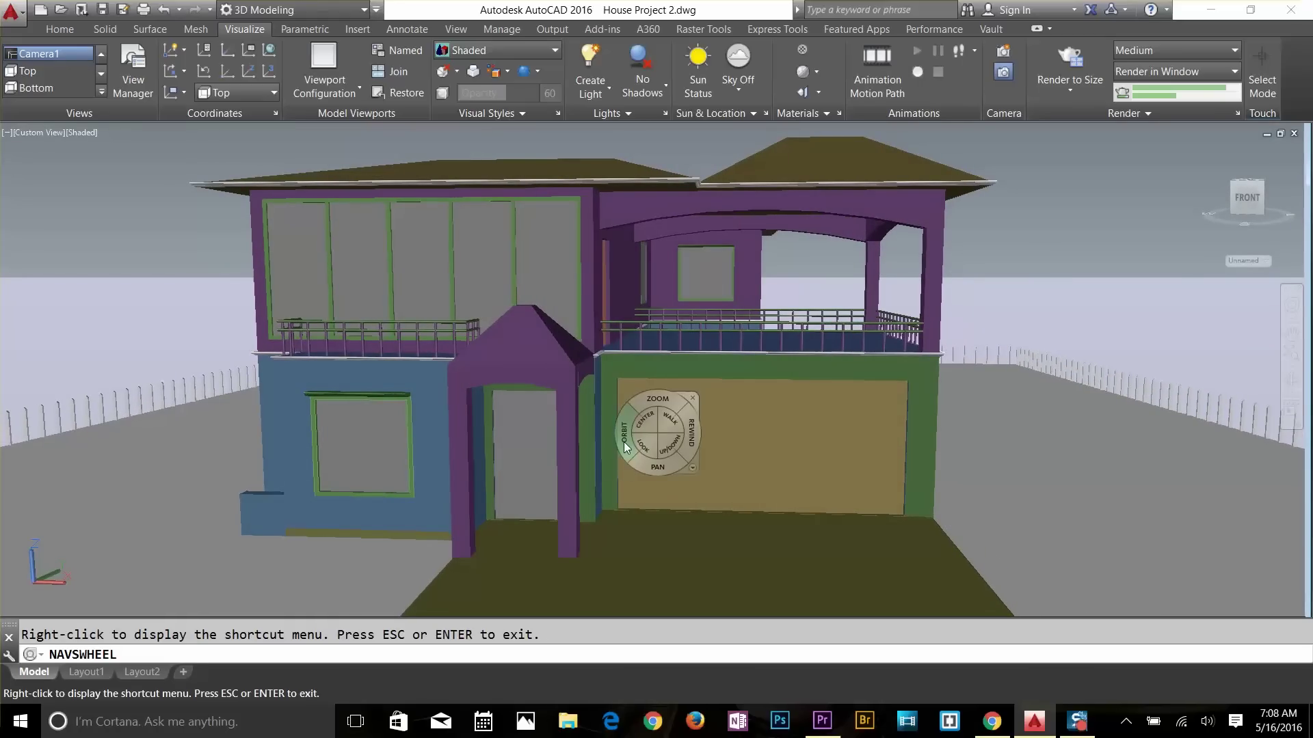
pyautogui.click(692, 397)
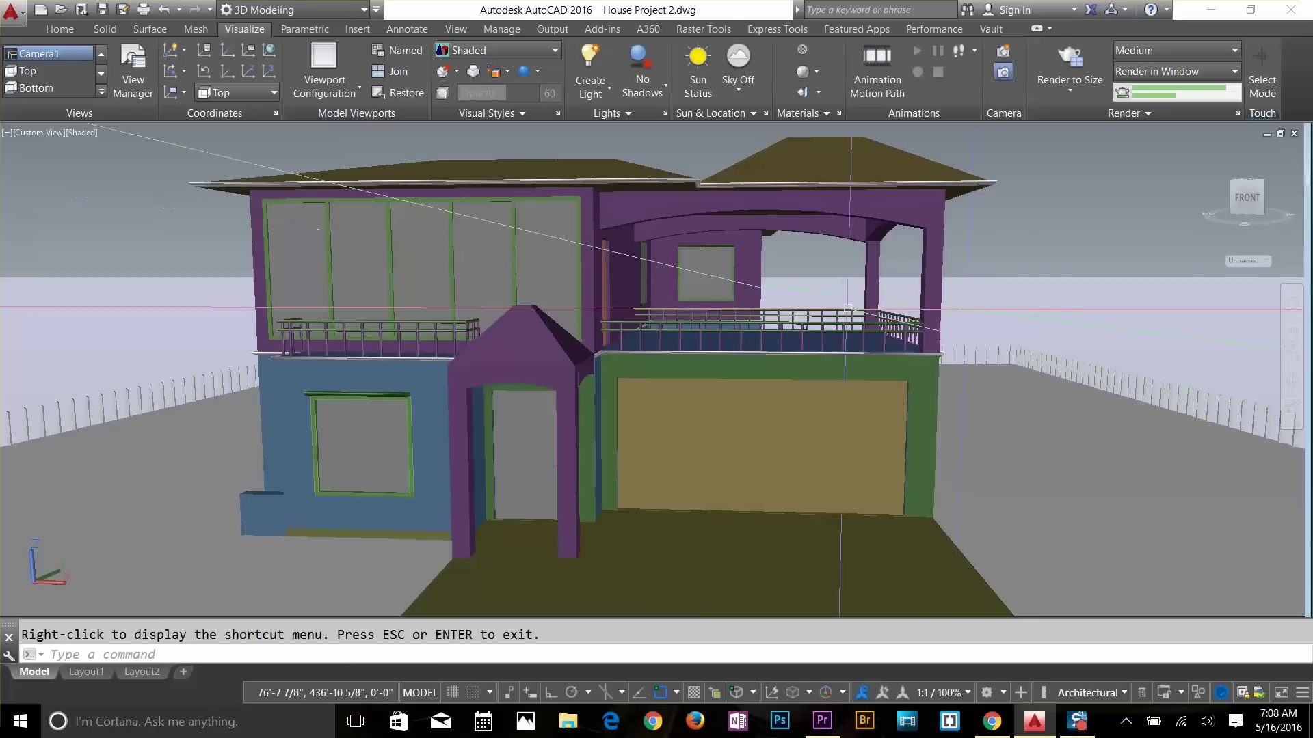
# Step: Render the current view to size at Medium quality in a maximized window, inspect the image and close it
pyautogui.click(1072, 56)
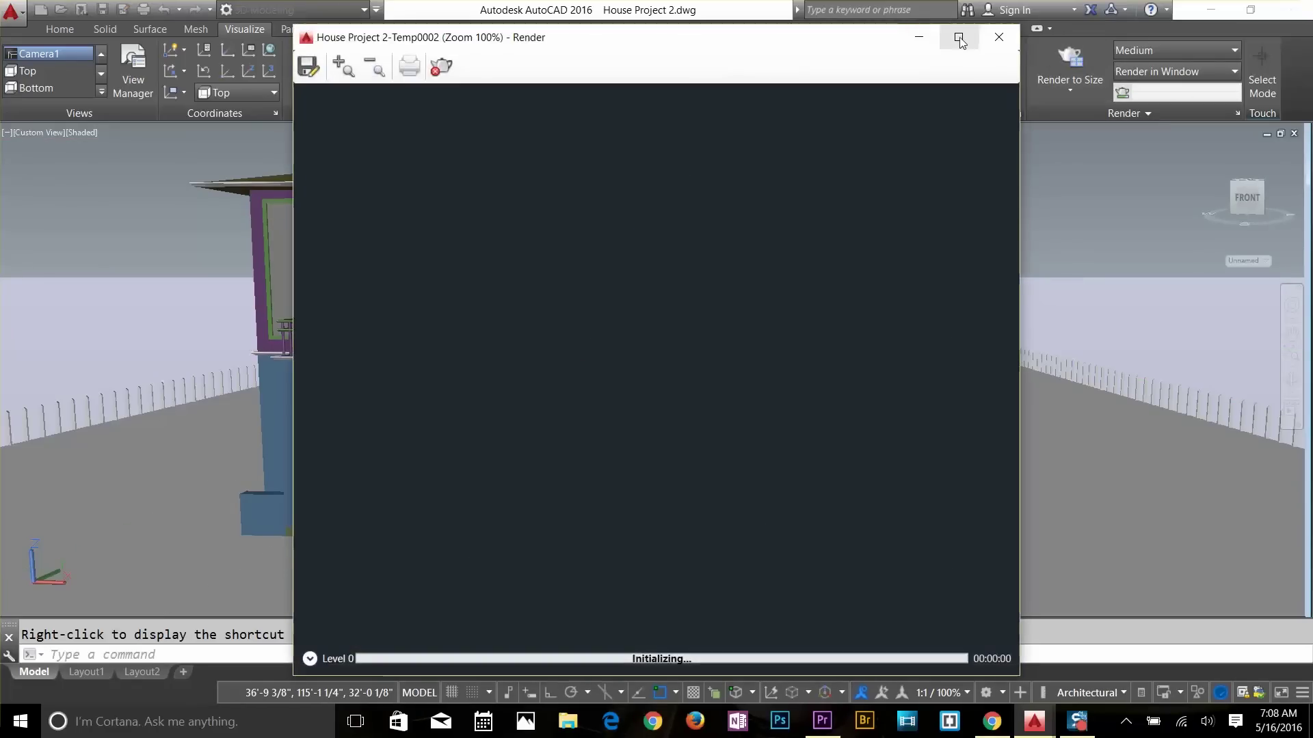
pyautogui.click(957, 38)
pyautogui.scroll(1, 713, 318)
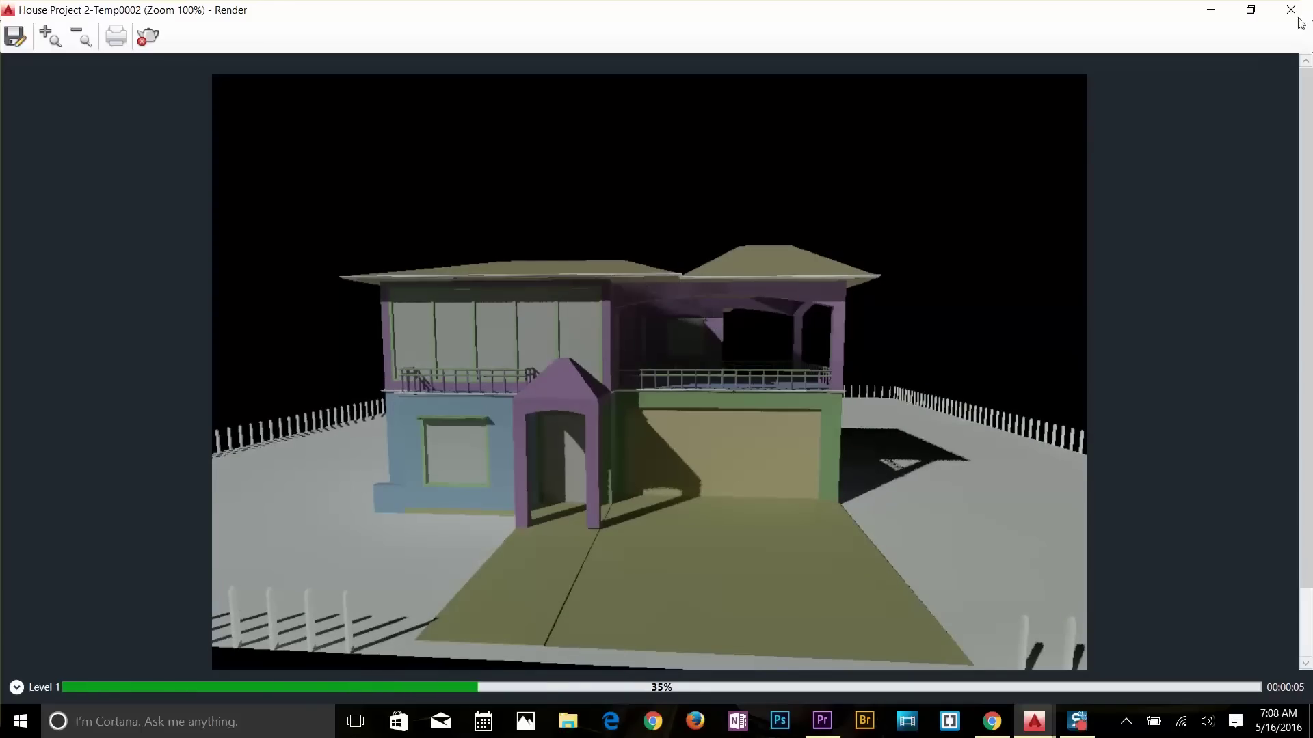
pyautogui.press('Escape')
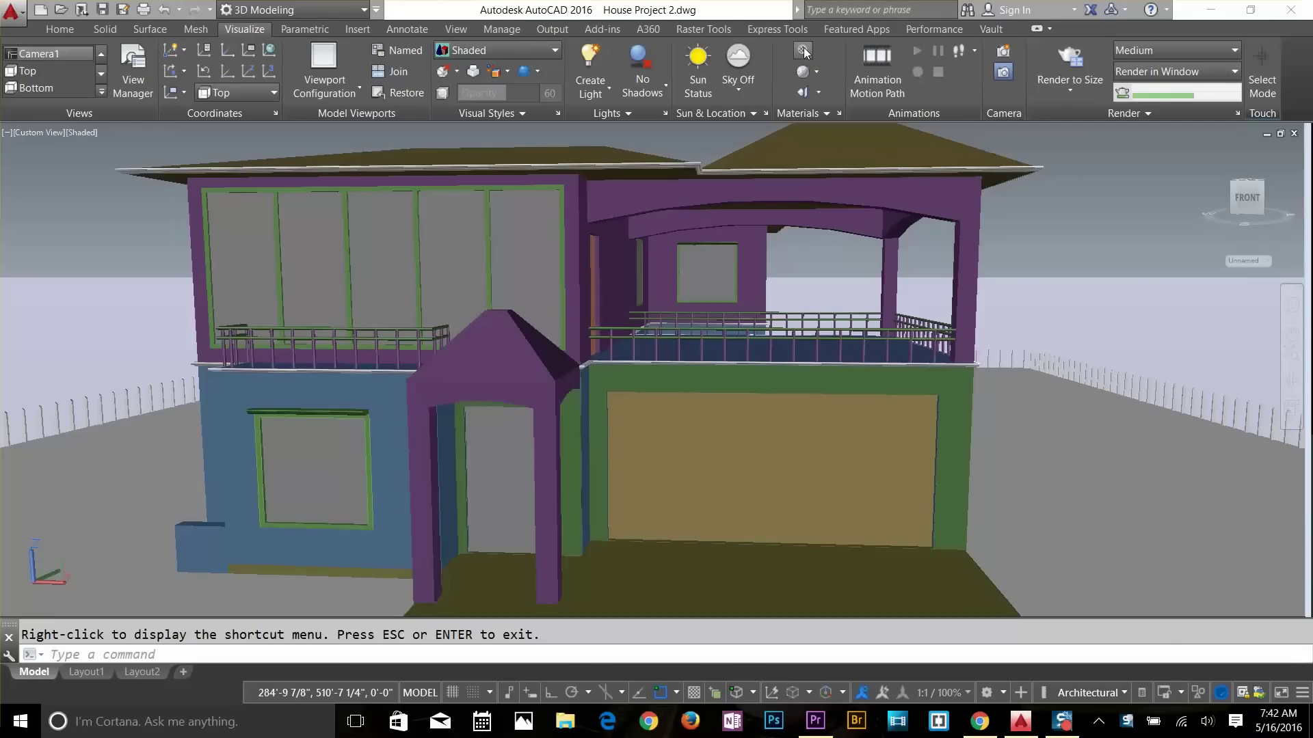
pyautogui.click(817, 71)
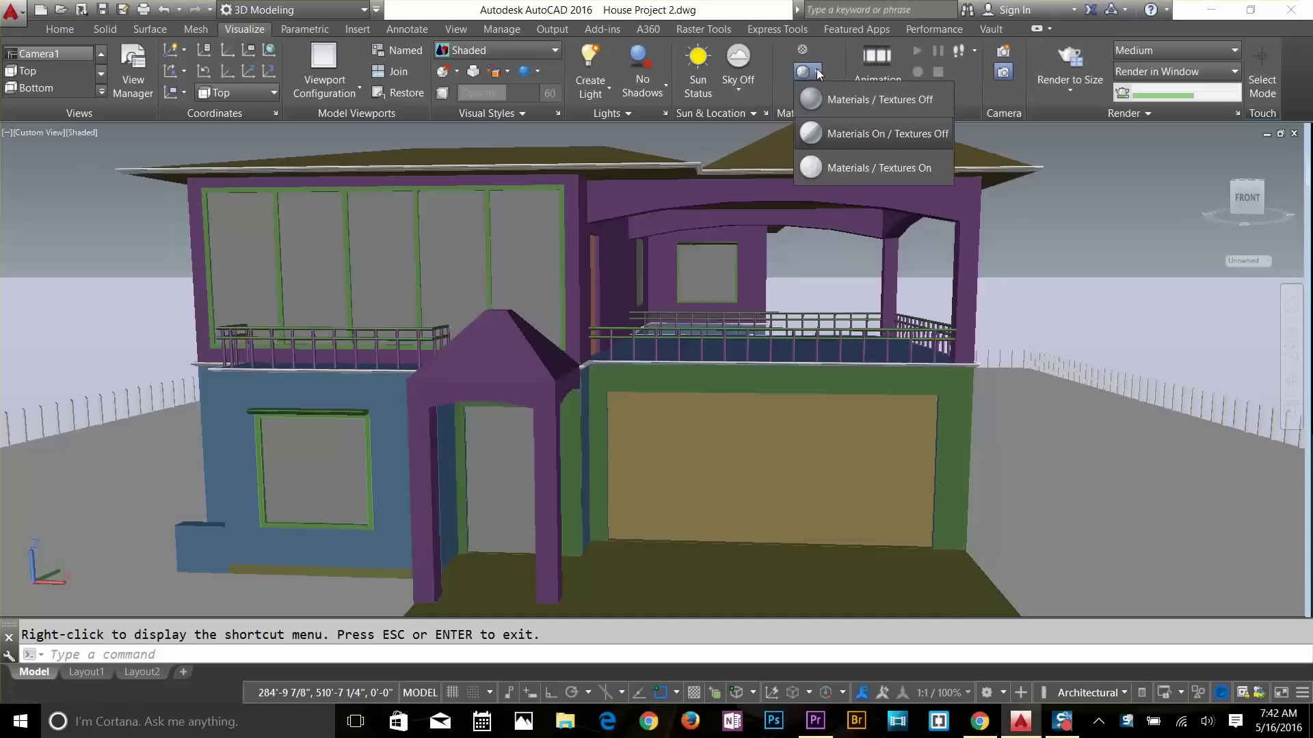
pyautogui.click(817, 72)
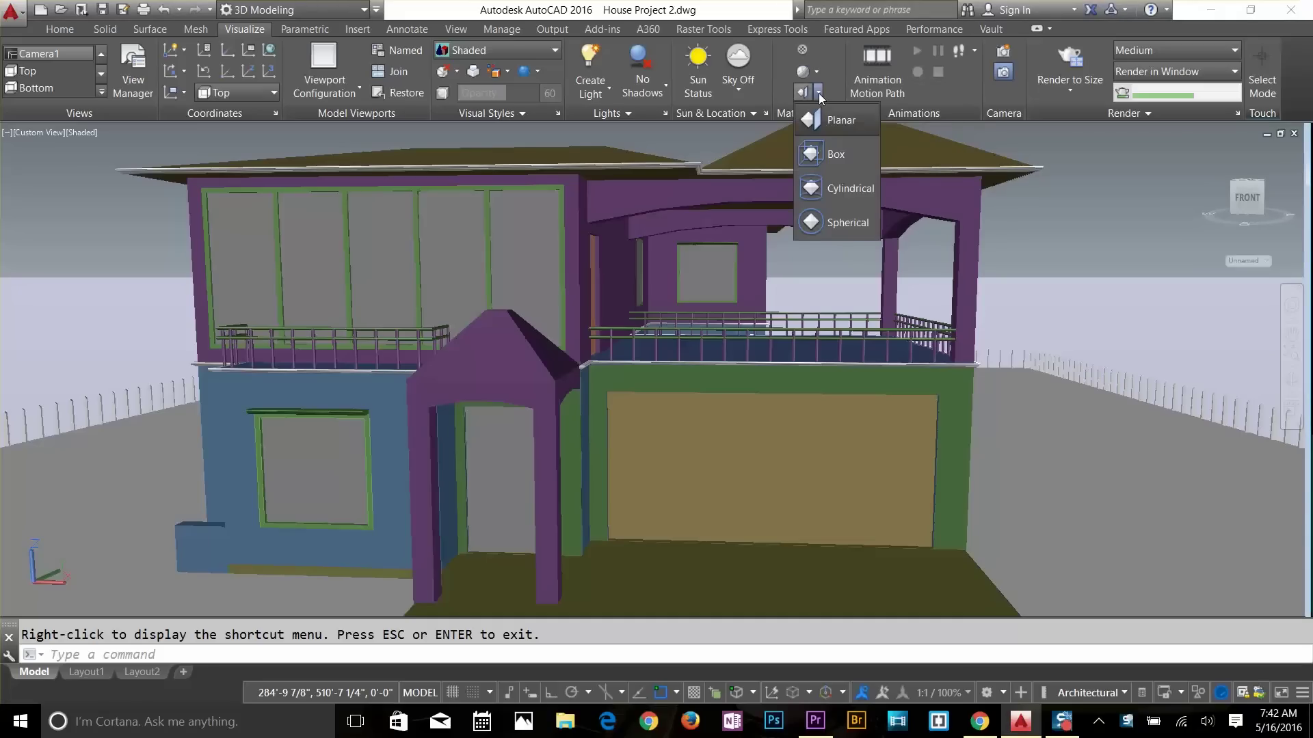
pyautogui.click(818, 93)
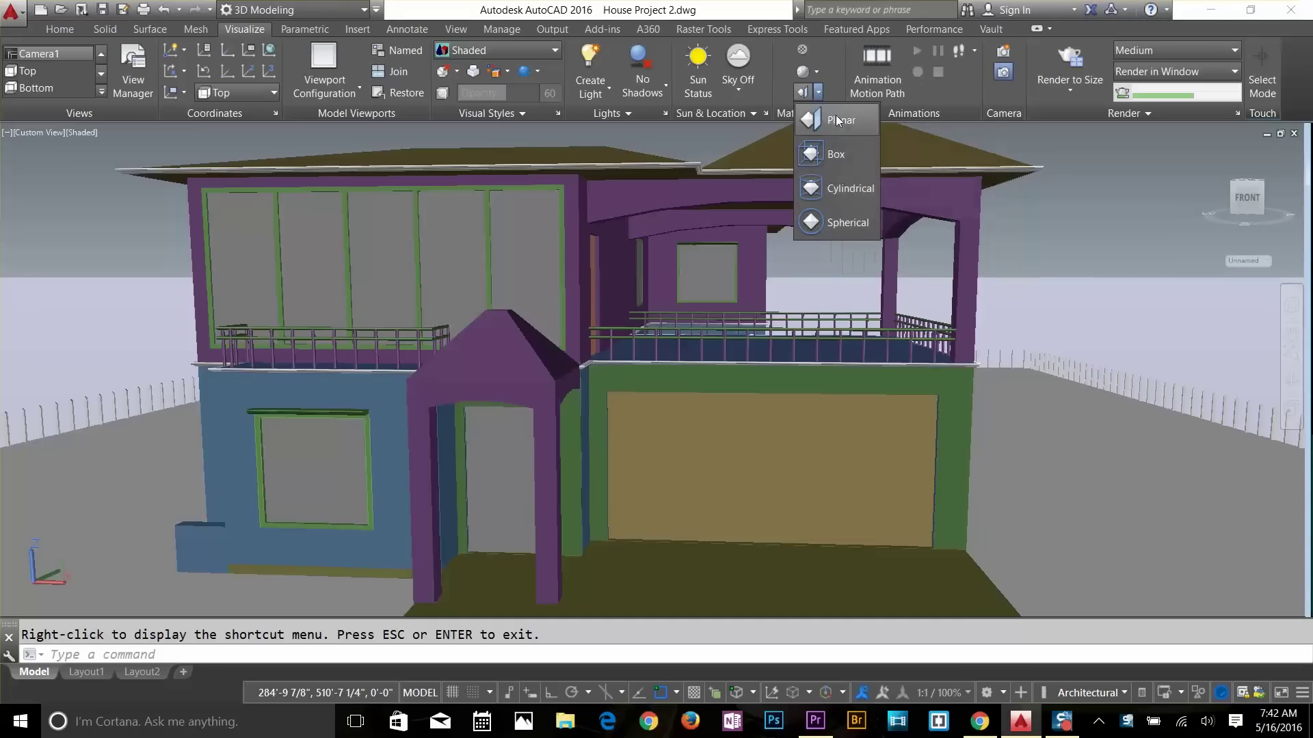
pyautogui.click(839, 88)
pyautogui.click(826, 117)
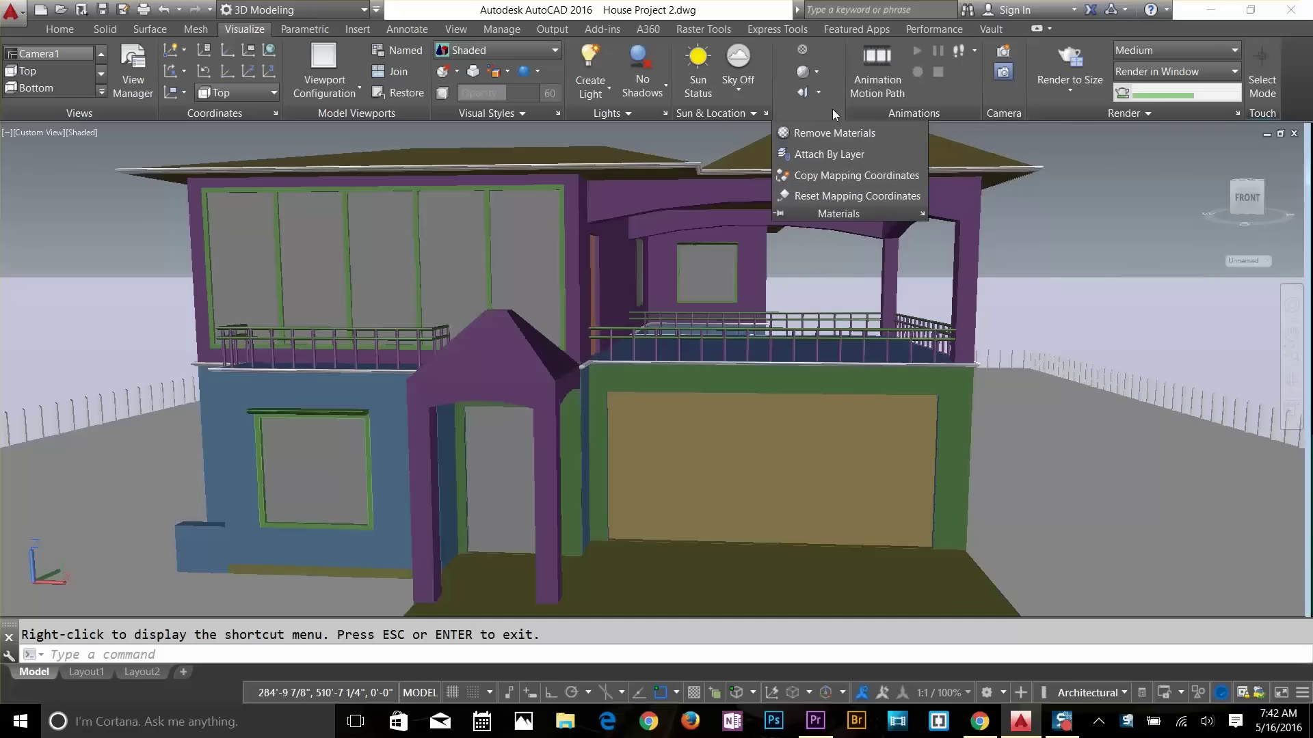
# Step: Open the Materials Browser, display the whole Autodesk Library and widen the browser until the full Category column fits
pyautogui.click(804, 50)
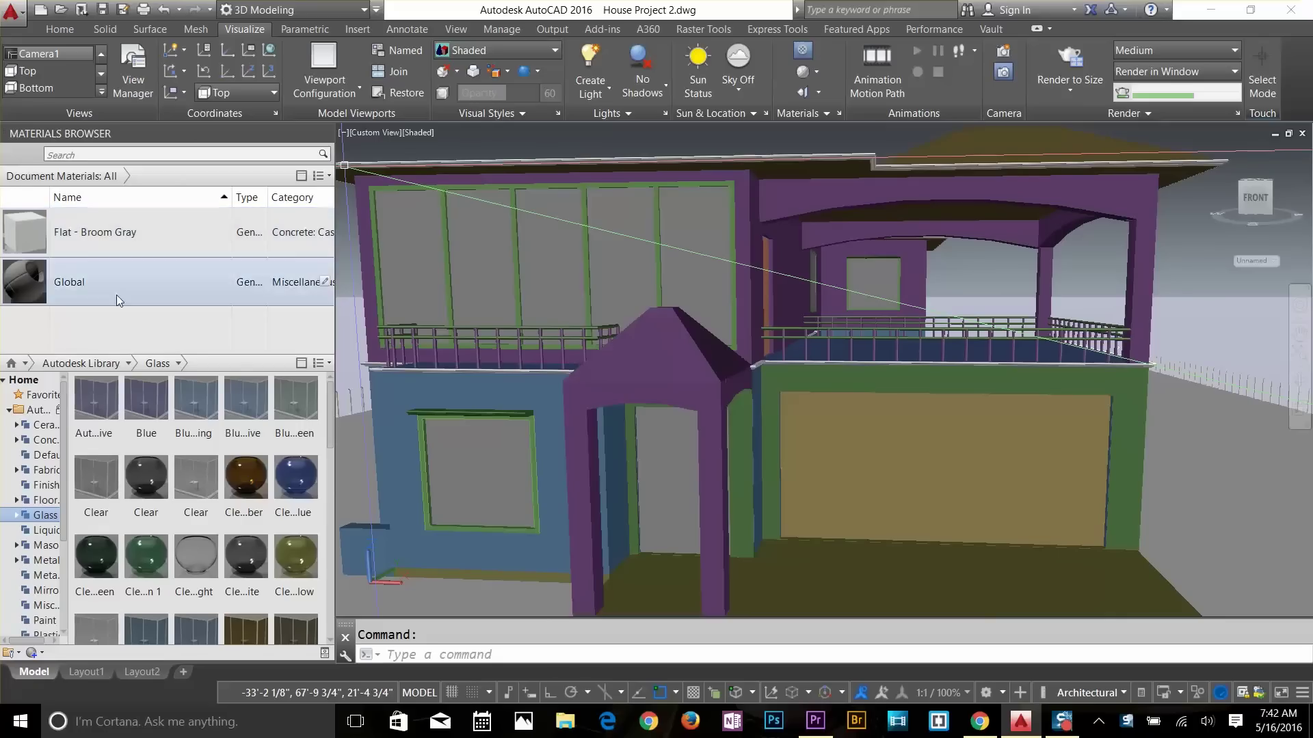
pyautogui.click(80, 363)
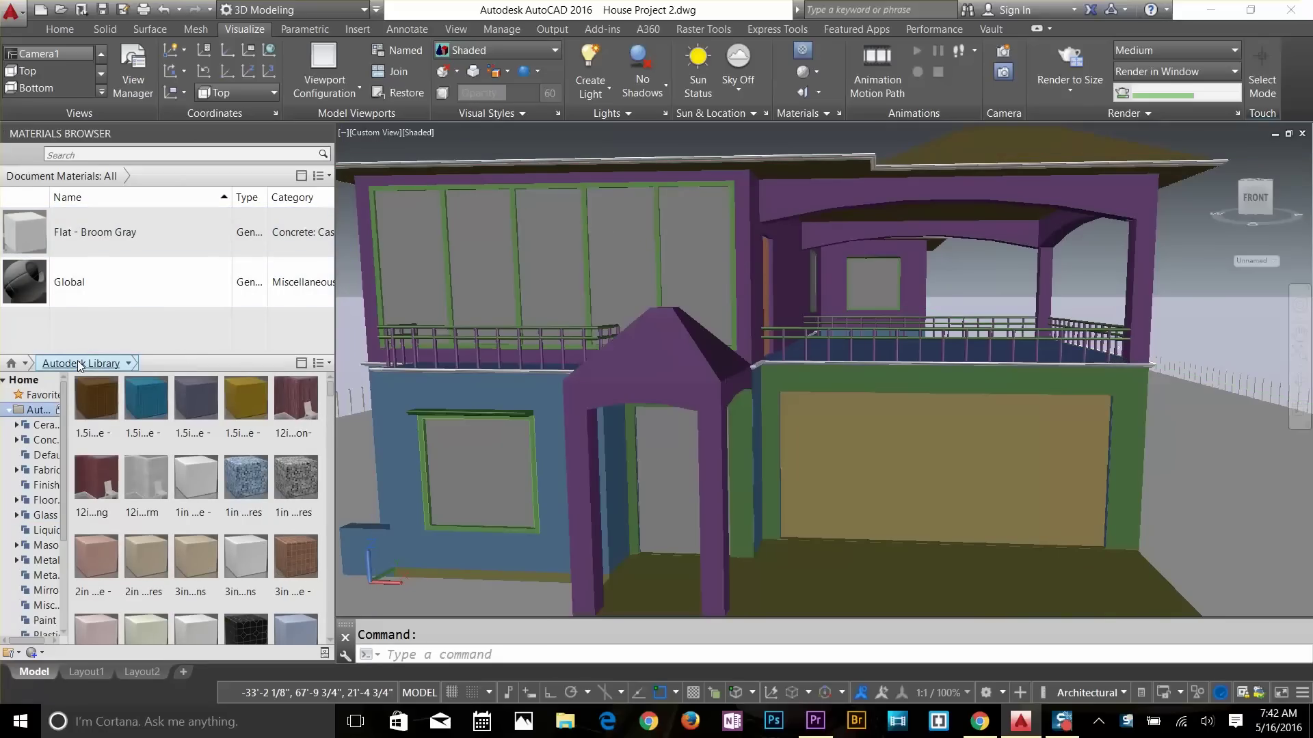
pyautogui.click(340, 328)
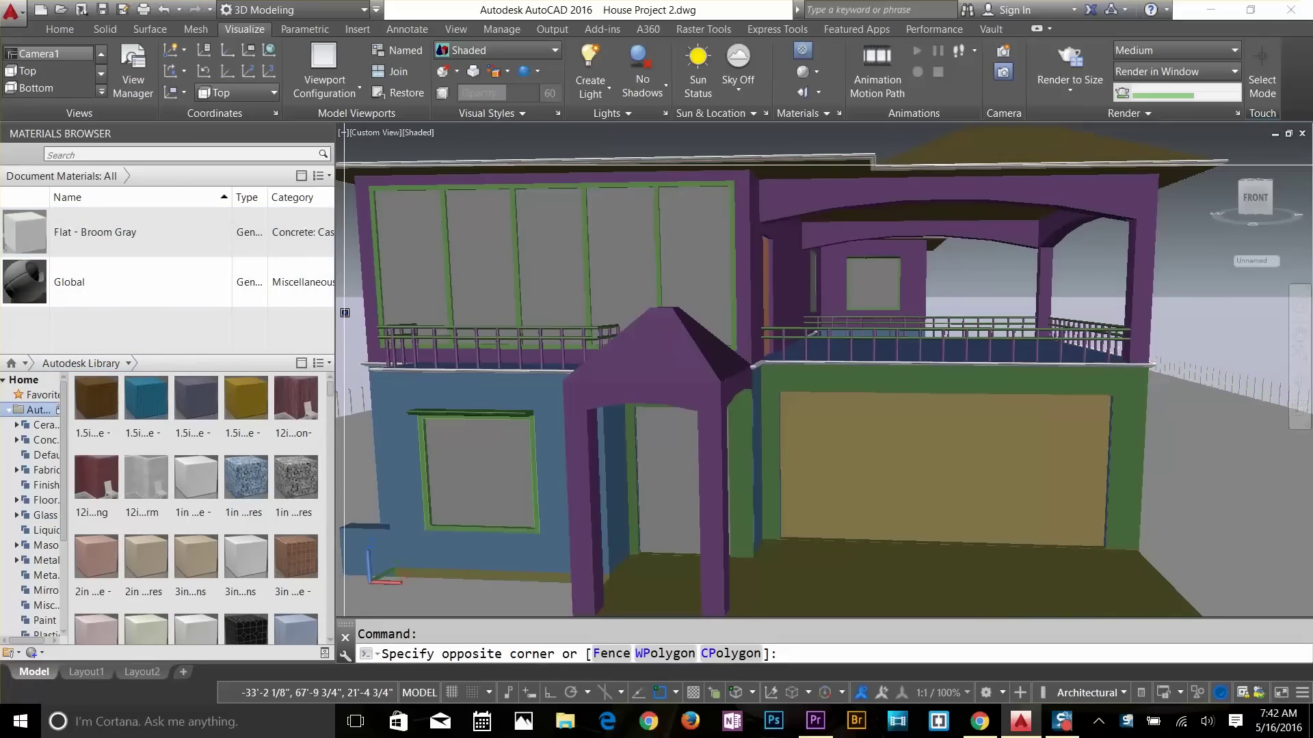
pyautogui.moveTo(335, 329); pyautogui.dragTo(395, 329)
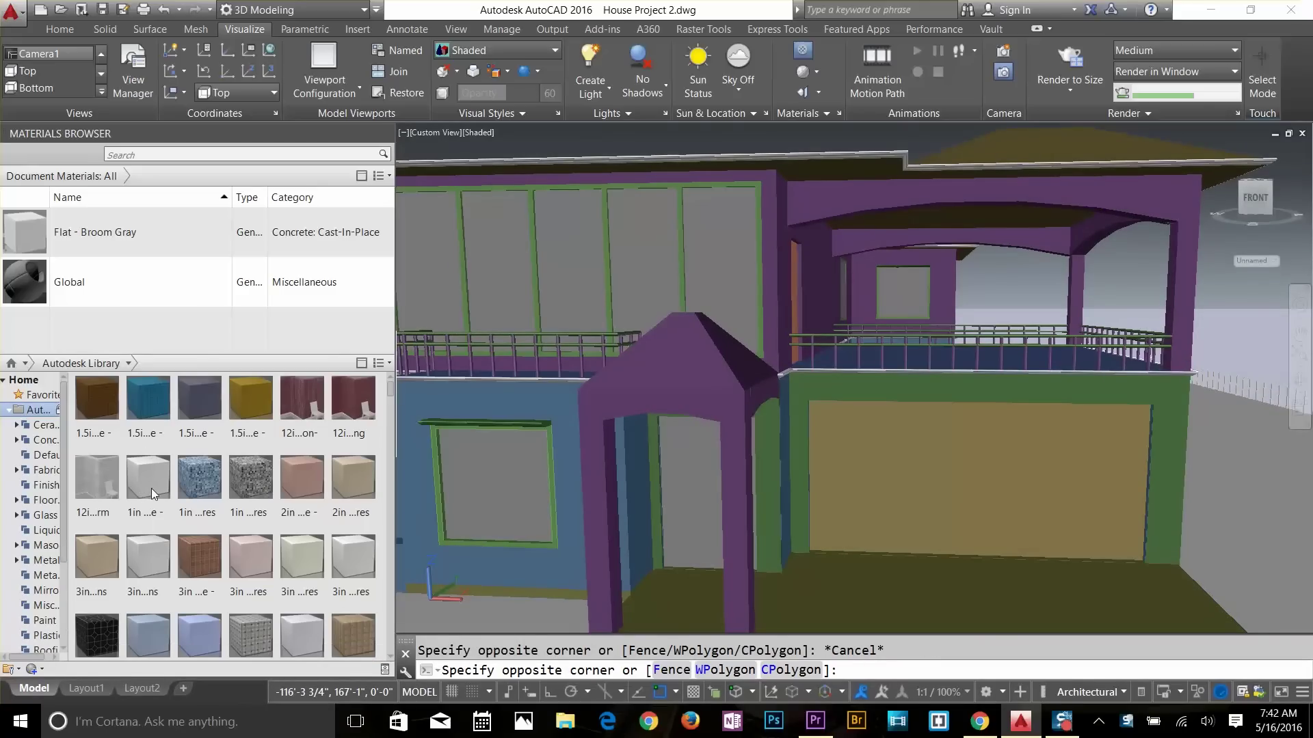
pyautogui.press('Escape')
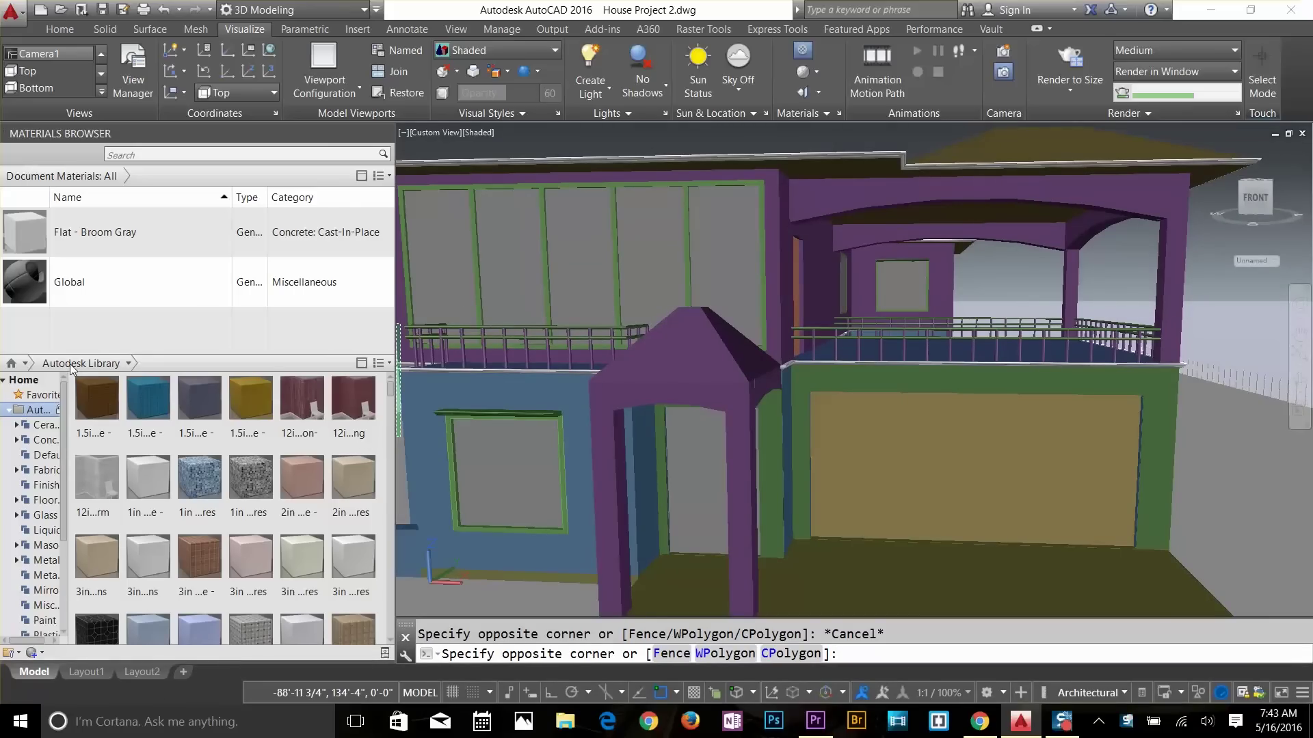
pyautogui.press('Escape')
pyautogui.press('Escape')
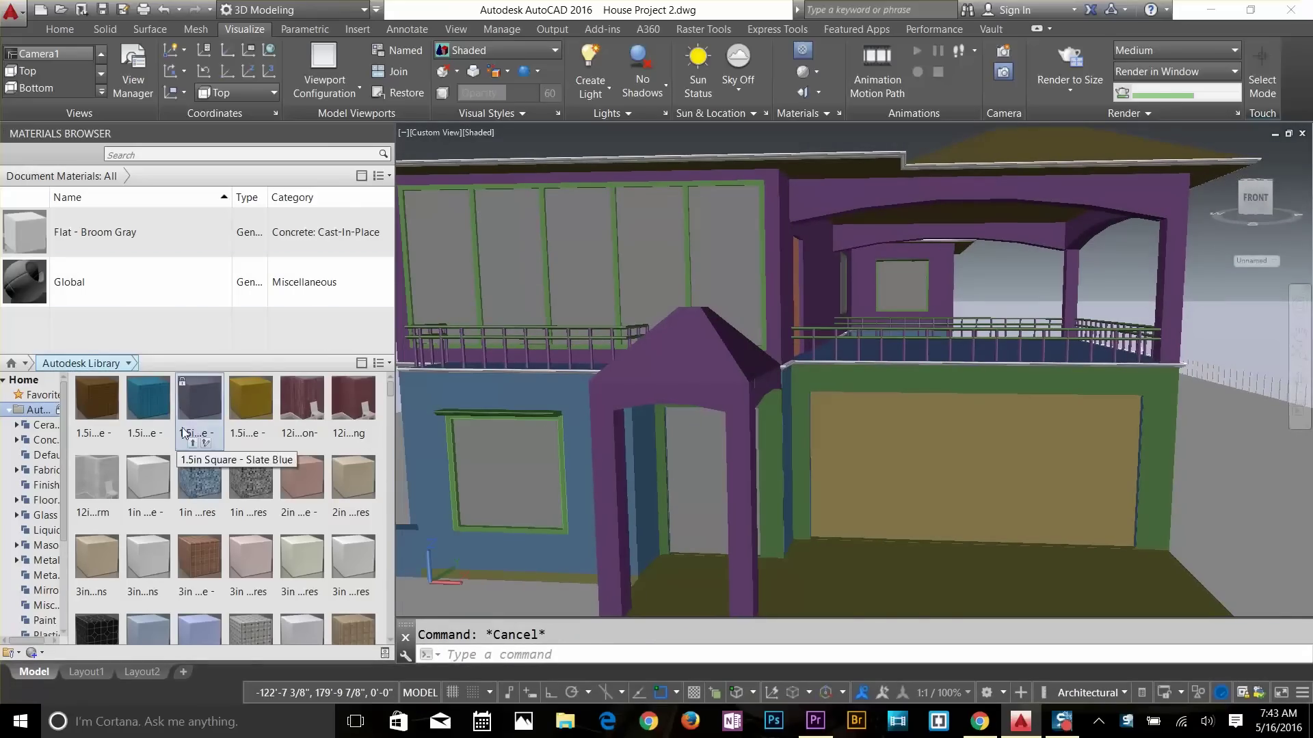
# Step: Filter the Autodesk Library to the Wall Paint materials and browse to the light beige shades
pyautogui.click(130, 365)
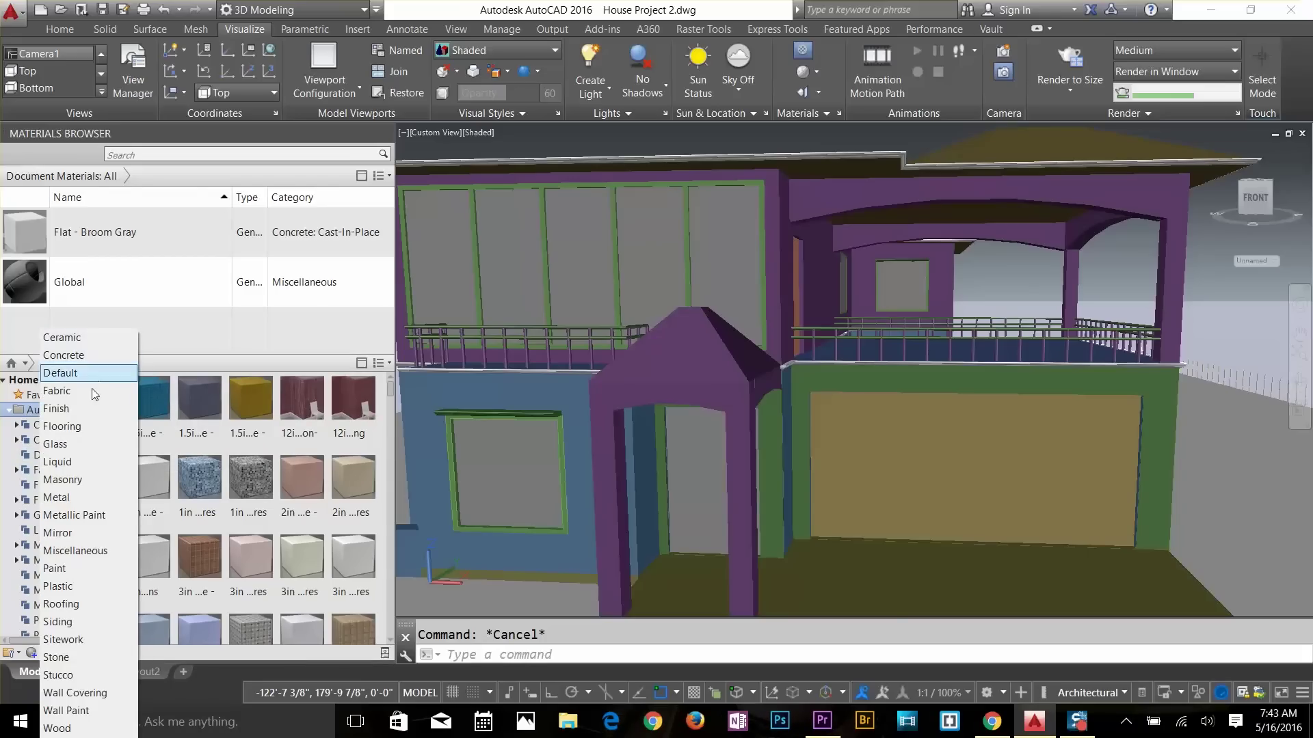
pyautogui.click(71, 711)
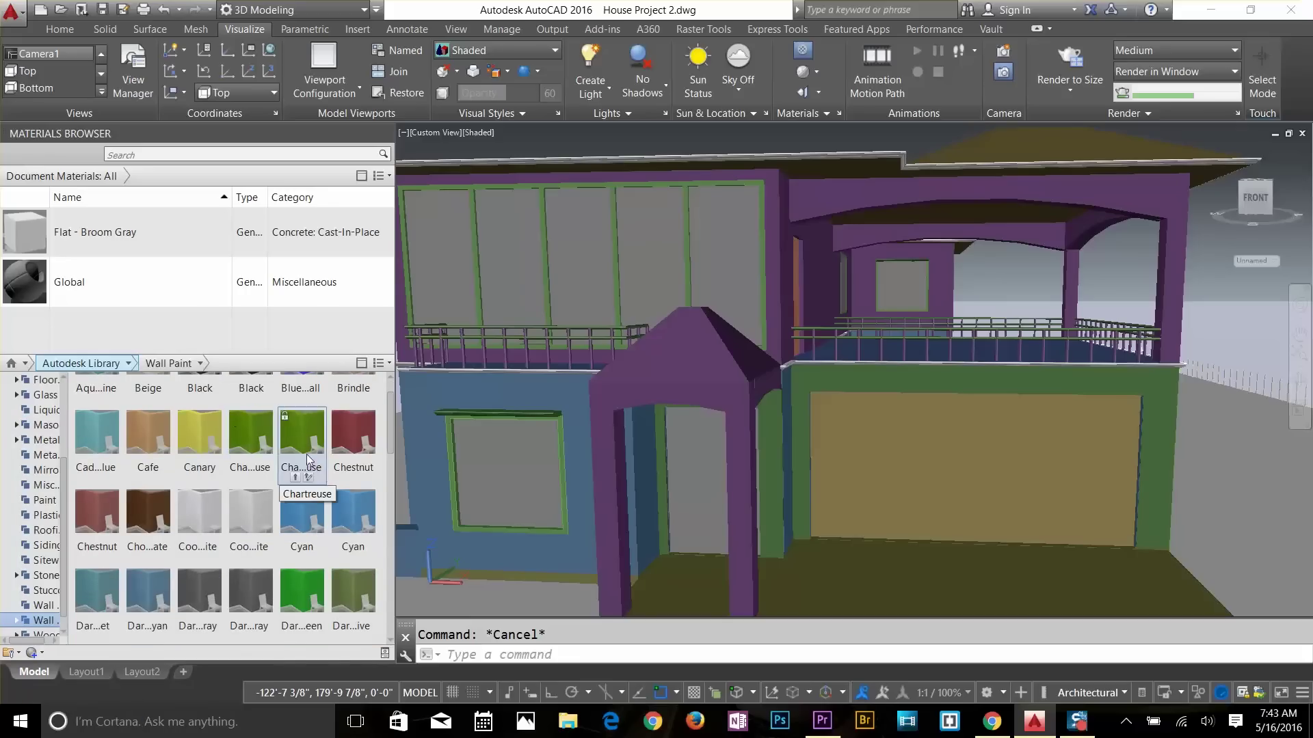
pyautogui.scroll(-3, 294, 499)
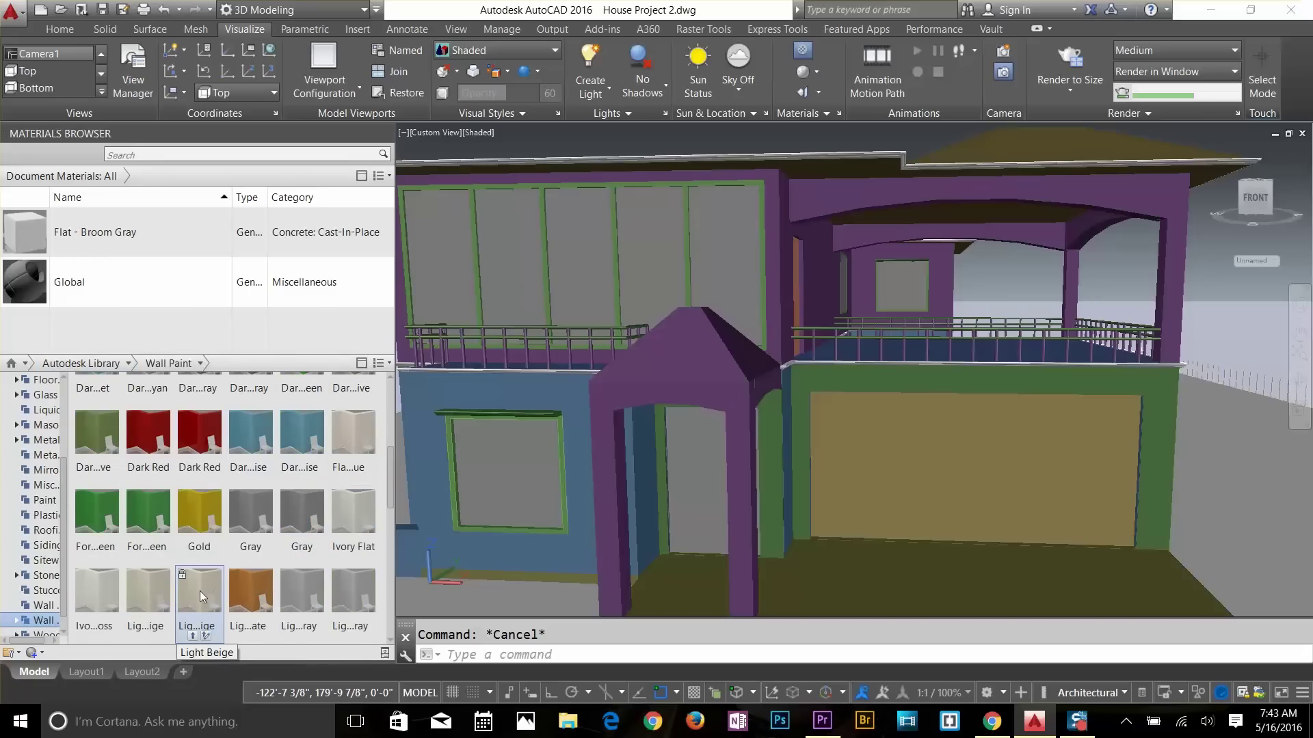
# Step: Inspect the Light Beige wall paint's appearance and information in the Materials Editor and close the editor
pyautogui.doubleClick(200, 591)
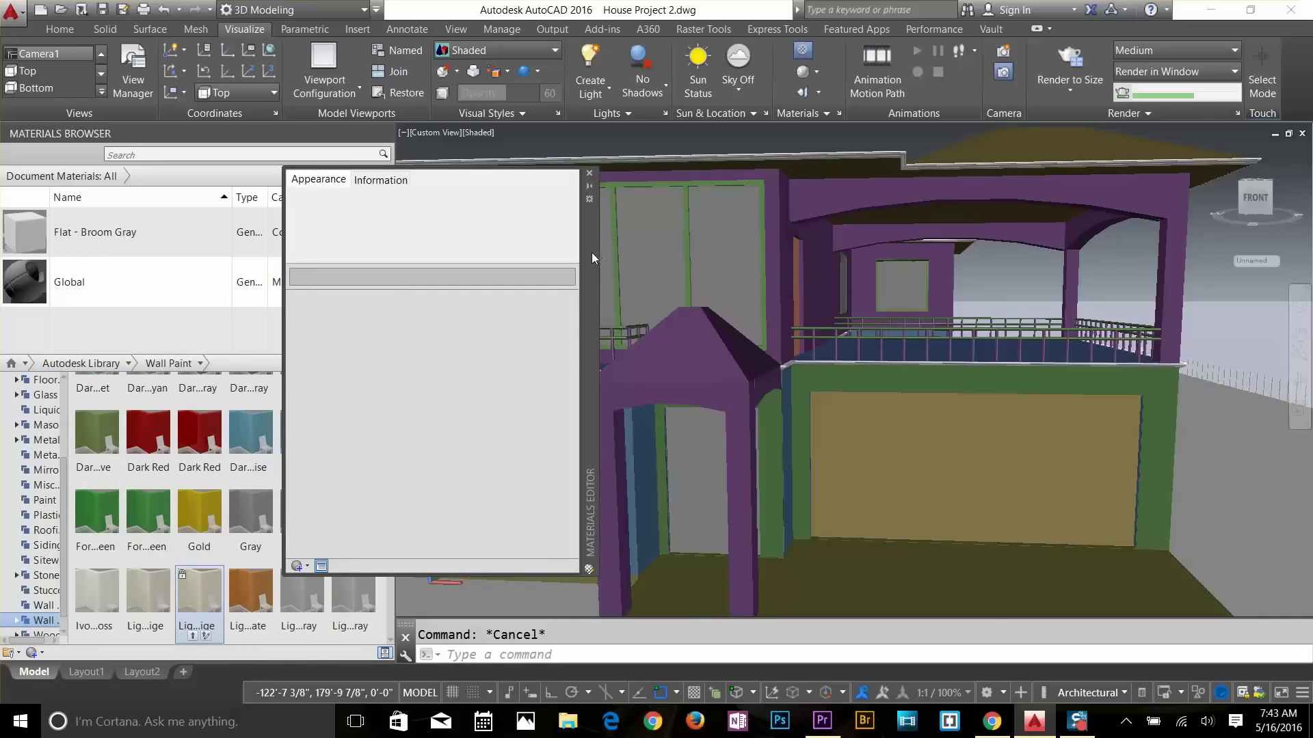
pyautogui.moveTo(592, 253); pyautogui.dragTo(629, 231)
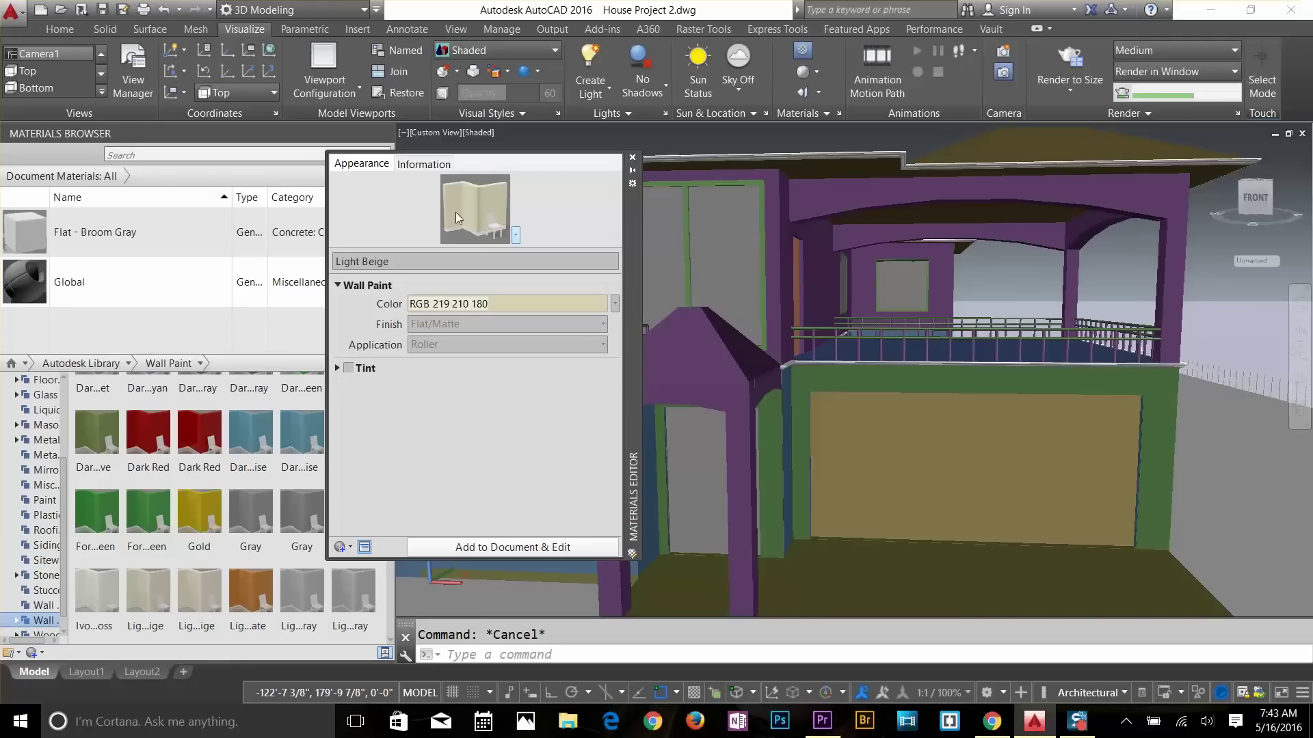
pyautogui.click(438, 165)
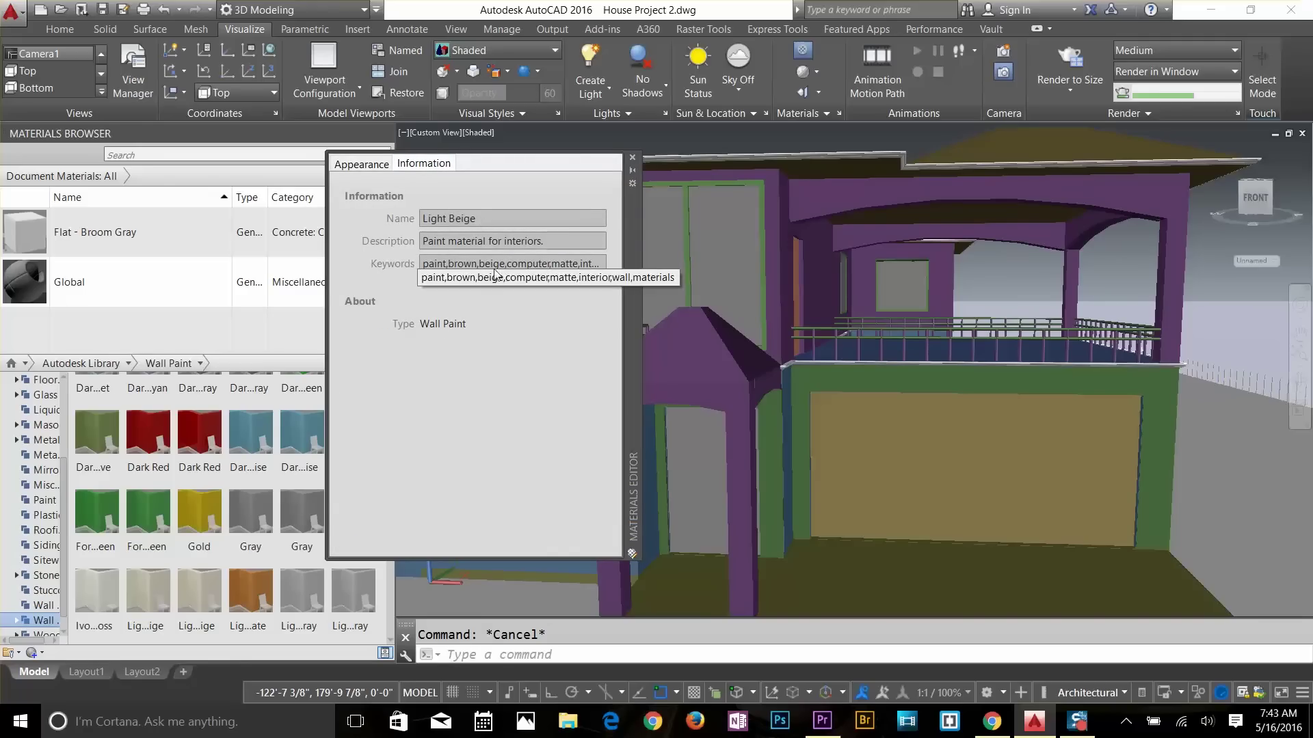
pyautogui.click(369, 164)
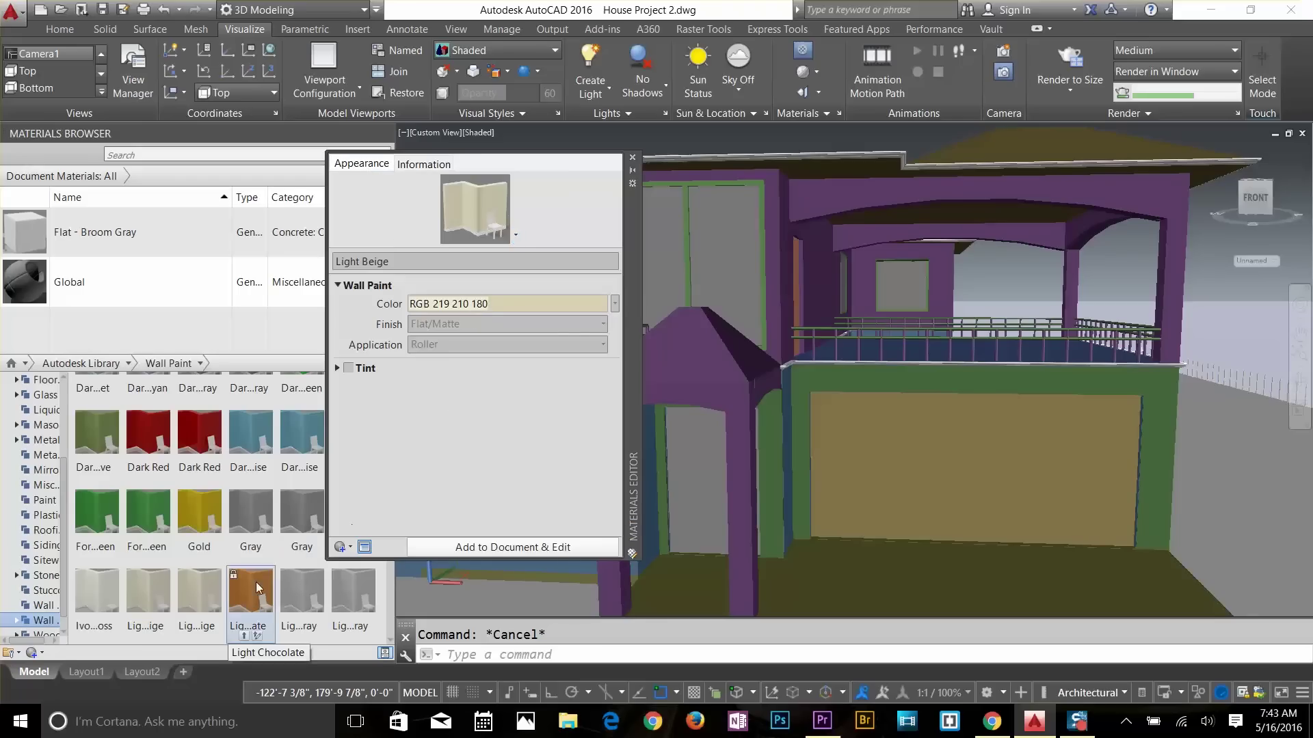
pyautogui.scroll(1, 235, 585)
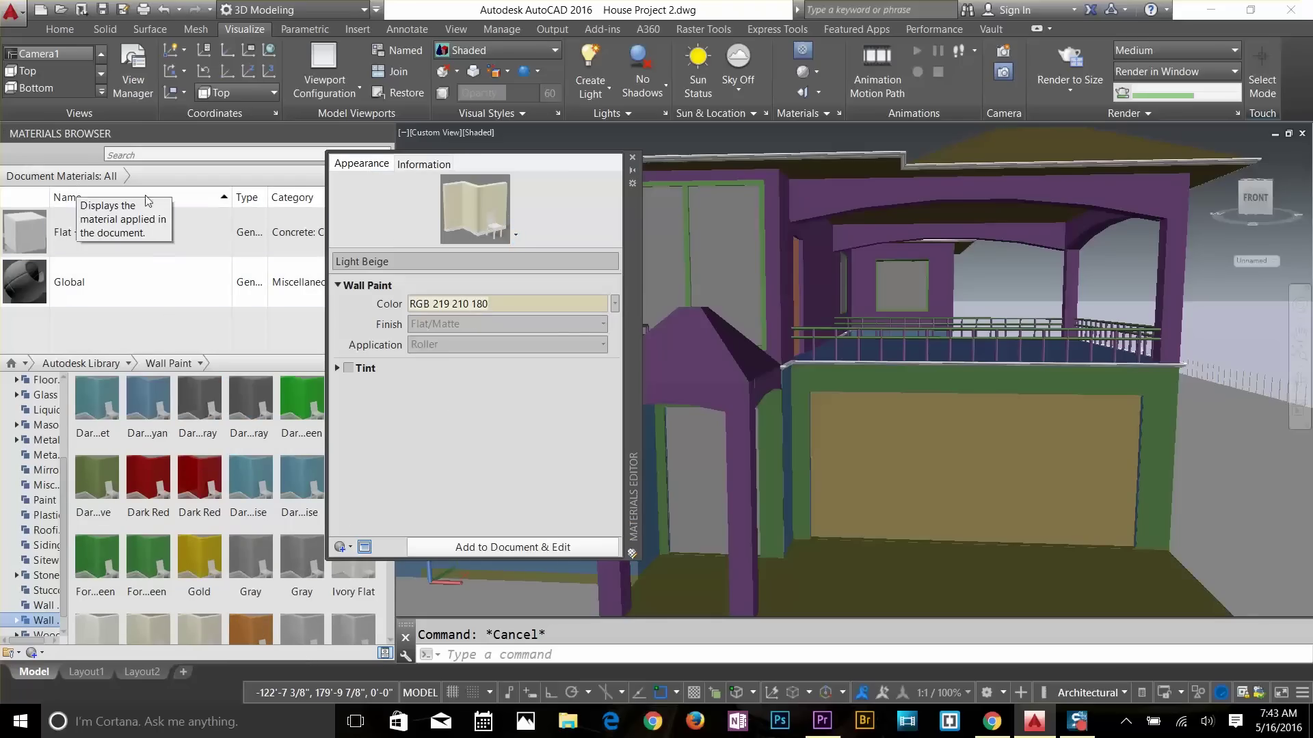
pyautogui.click(632, 157)
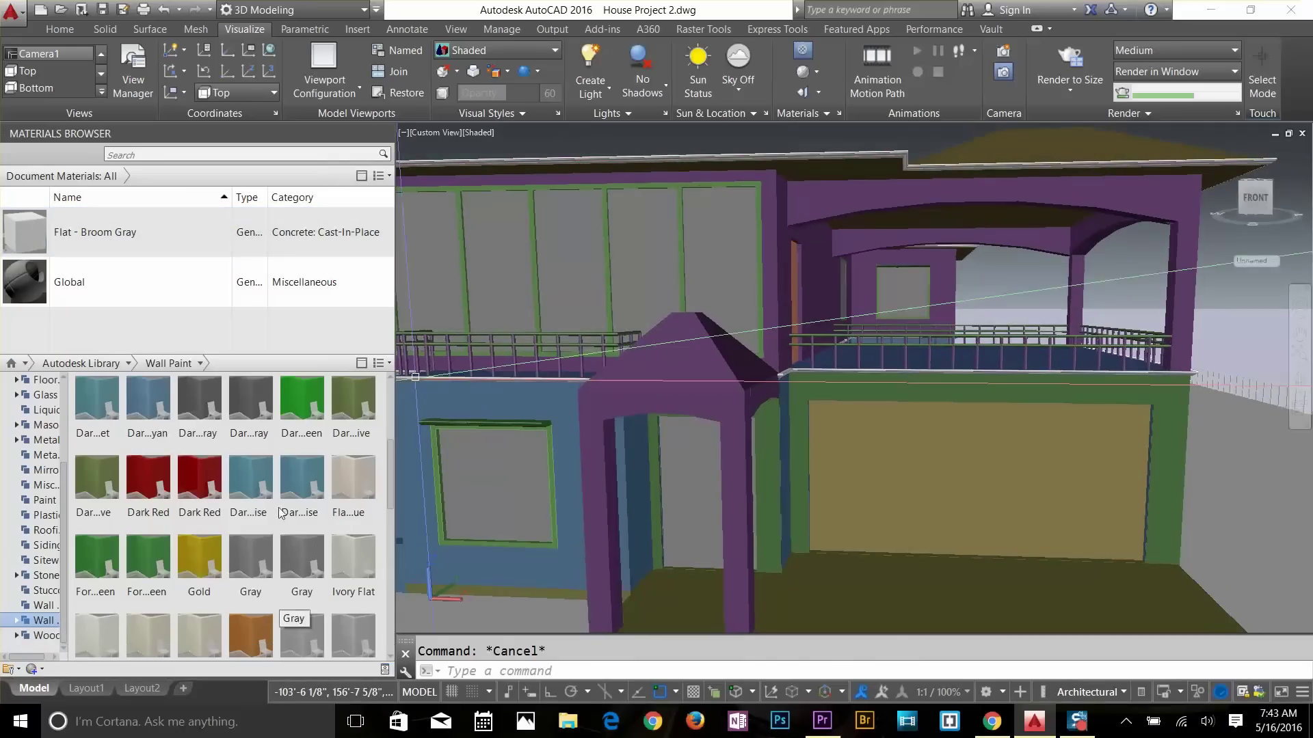
# Step: Add the matte White wall paint to the document materials and delete the Flat - Broom Gray material
pyautogui.scroll(-10, 267, 493)
pyautogui.scroll(1, 205, 506)
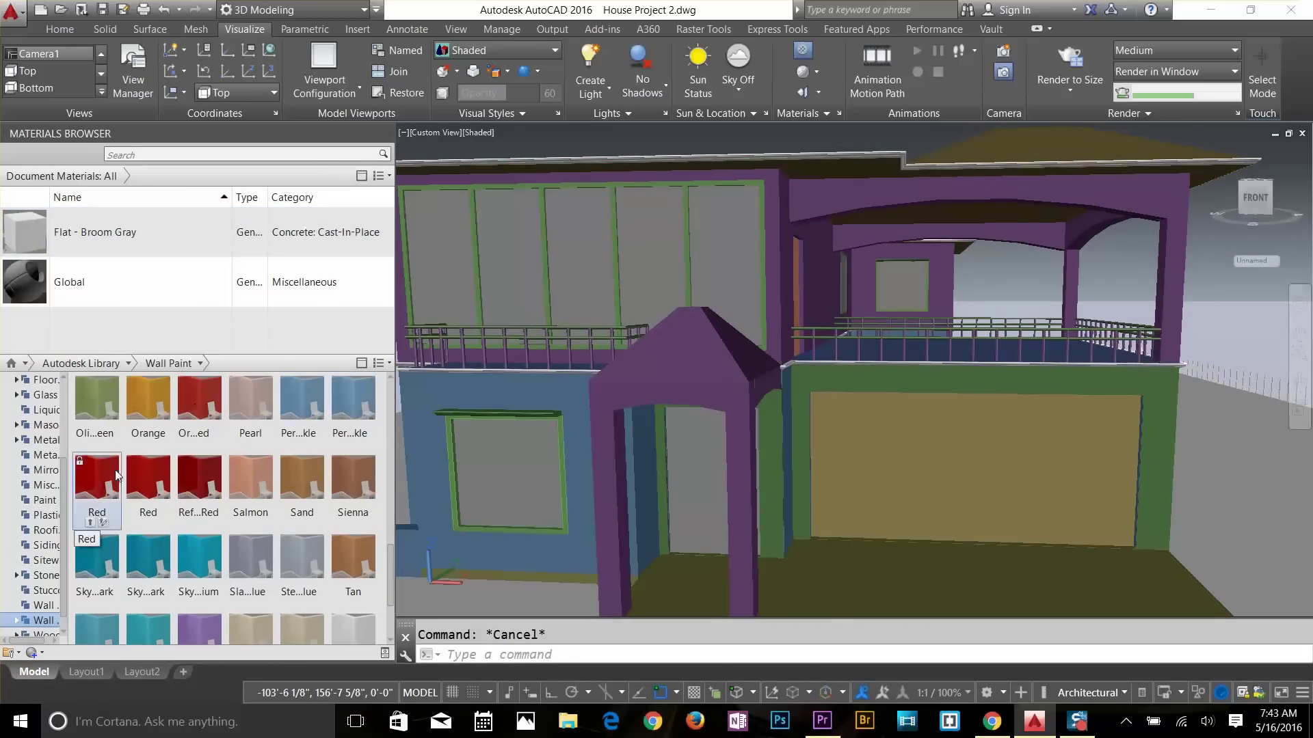
pyautogui.moveTo(219, 500)
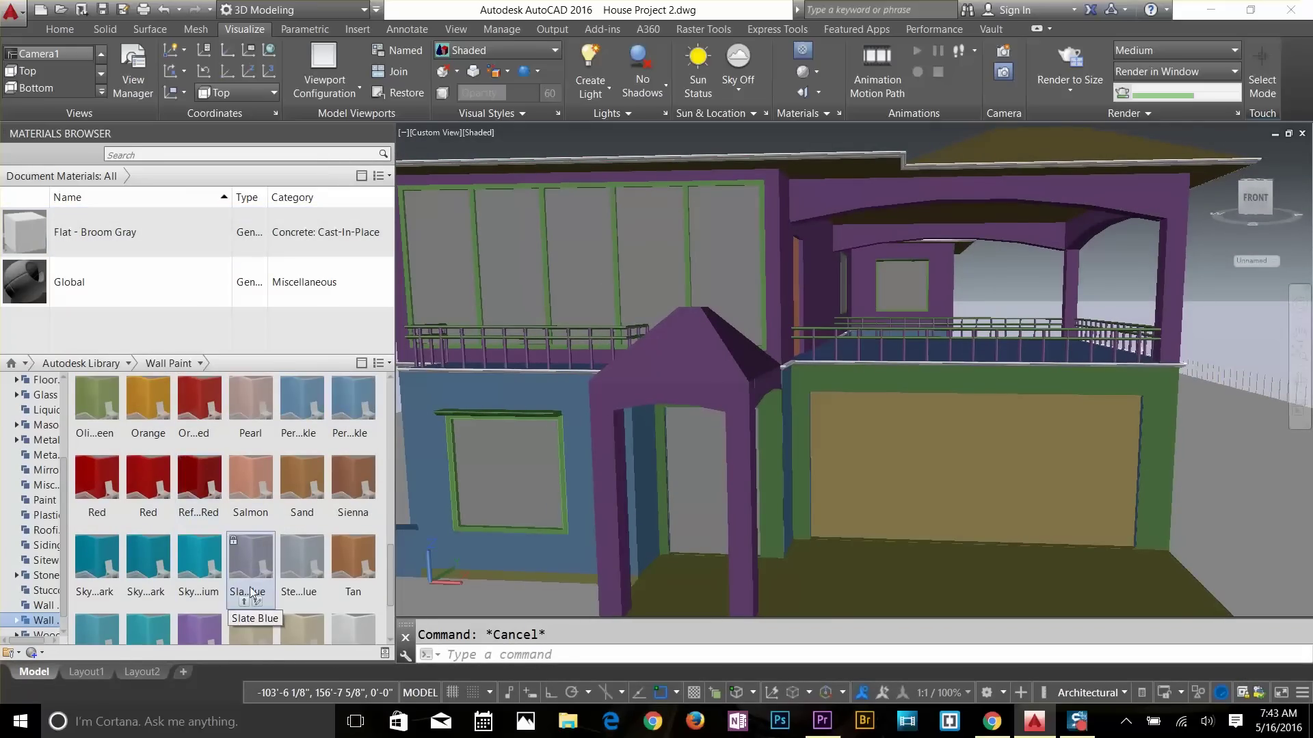
pyautogui.scroll(-3, 248, 589)
pyautogui.moveTo(106, 598)
pyautogui.moveTo(106, 598); pyautogui.dragTo(109, 307)
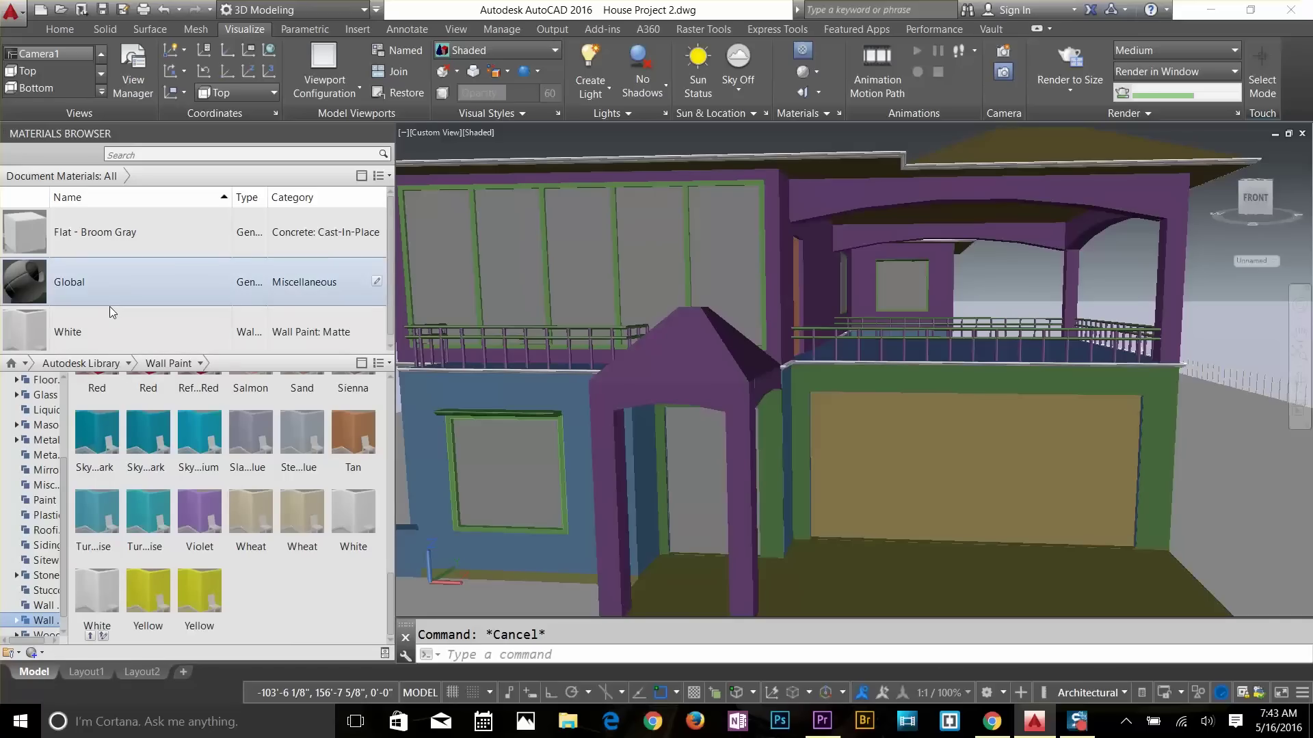
pyautogui.rightClick(98, 234)
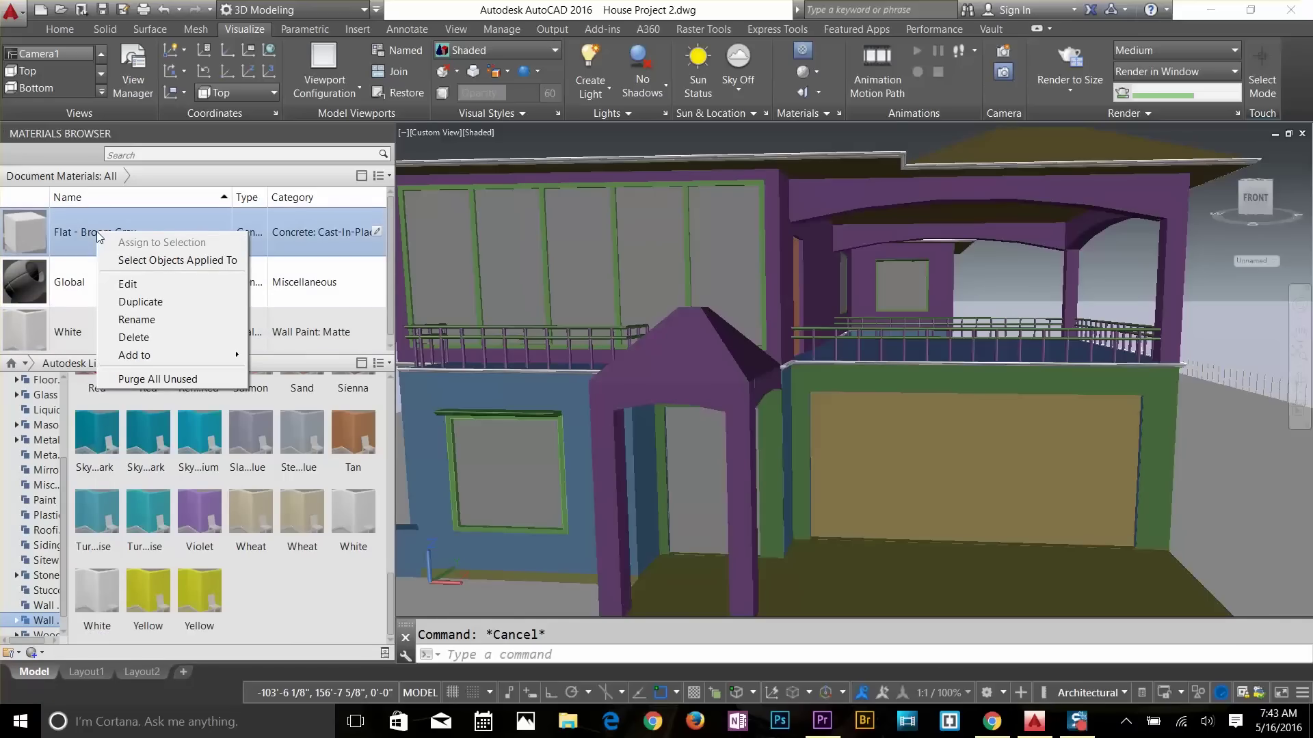
pyautogui.click(133, 337)
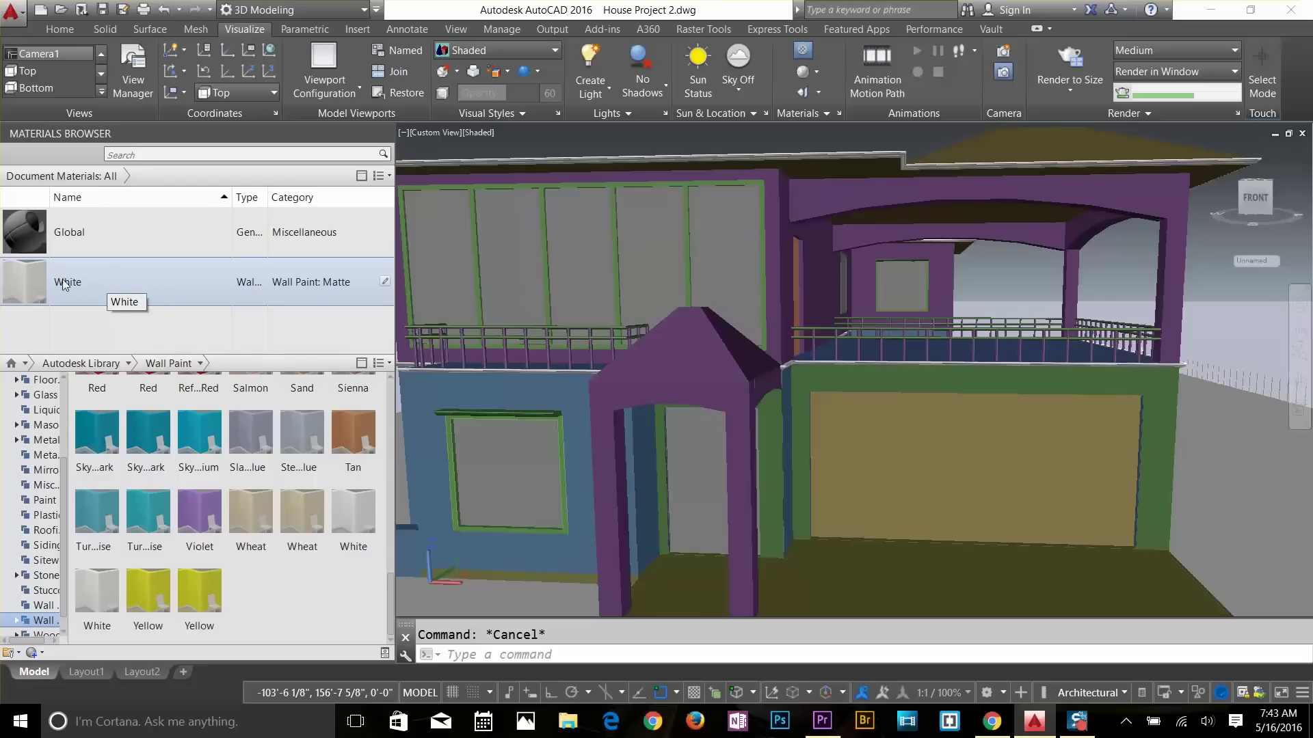
# Step: Examine the layers and their attached materials in the Material Attachment Options and cancel without changing anything
pyautogui.click(825, 113)
pyautogui.click(827, 156)
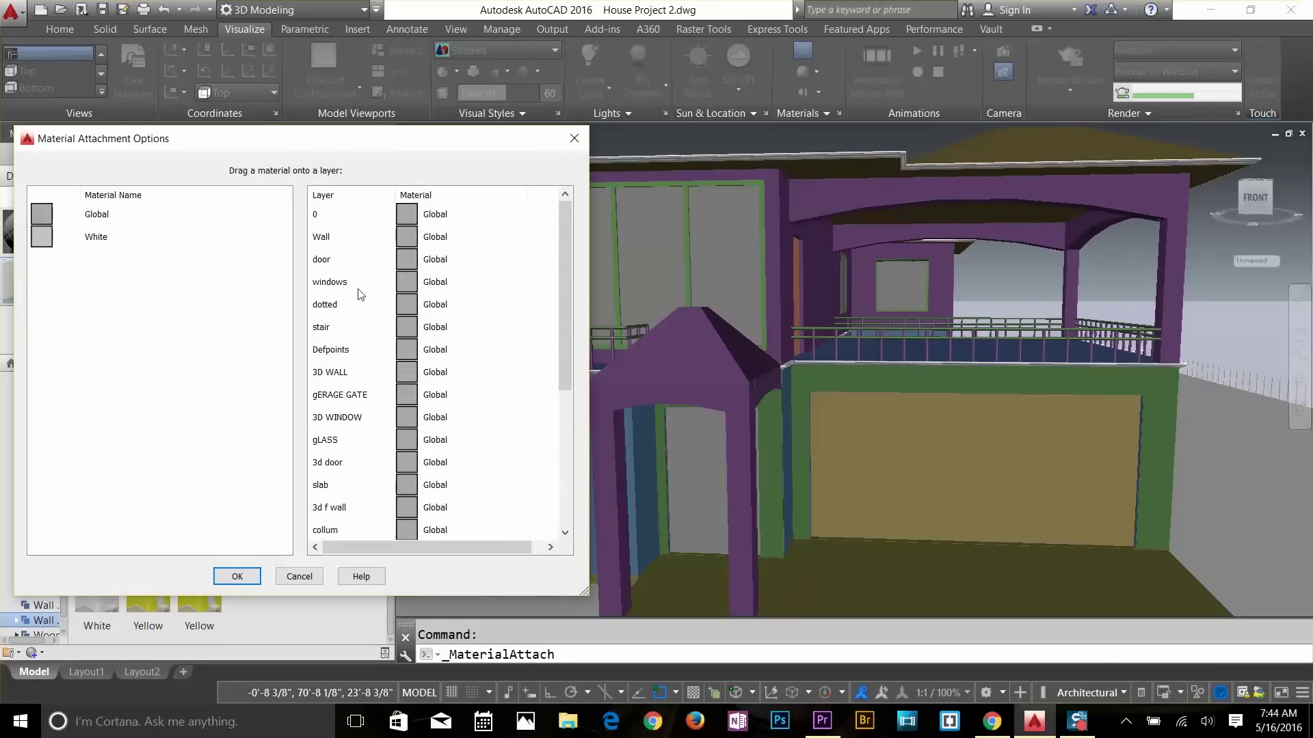
pyautogui.scroll(-5, 351, 296)
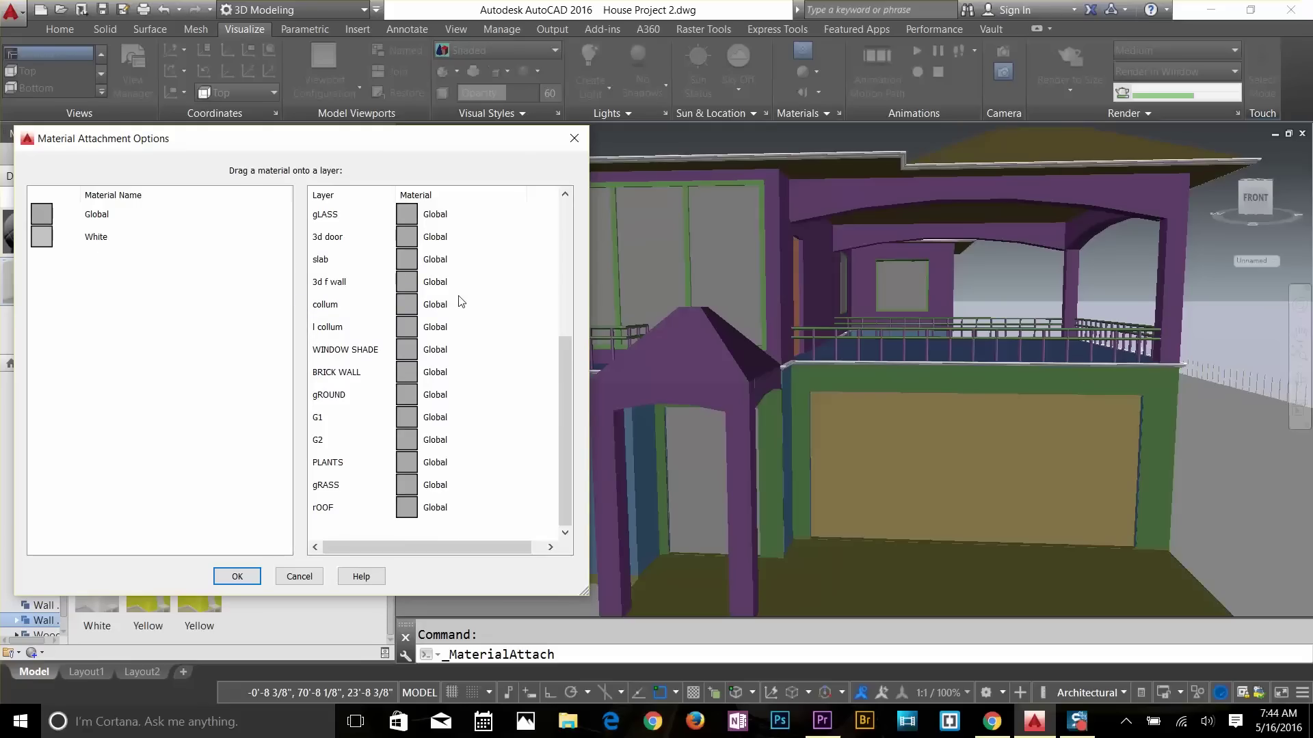
pyautogui.click(287, 579)
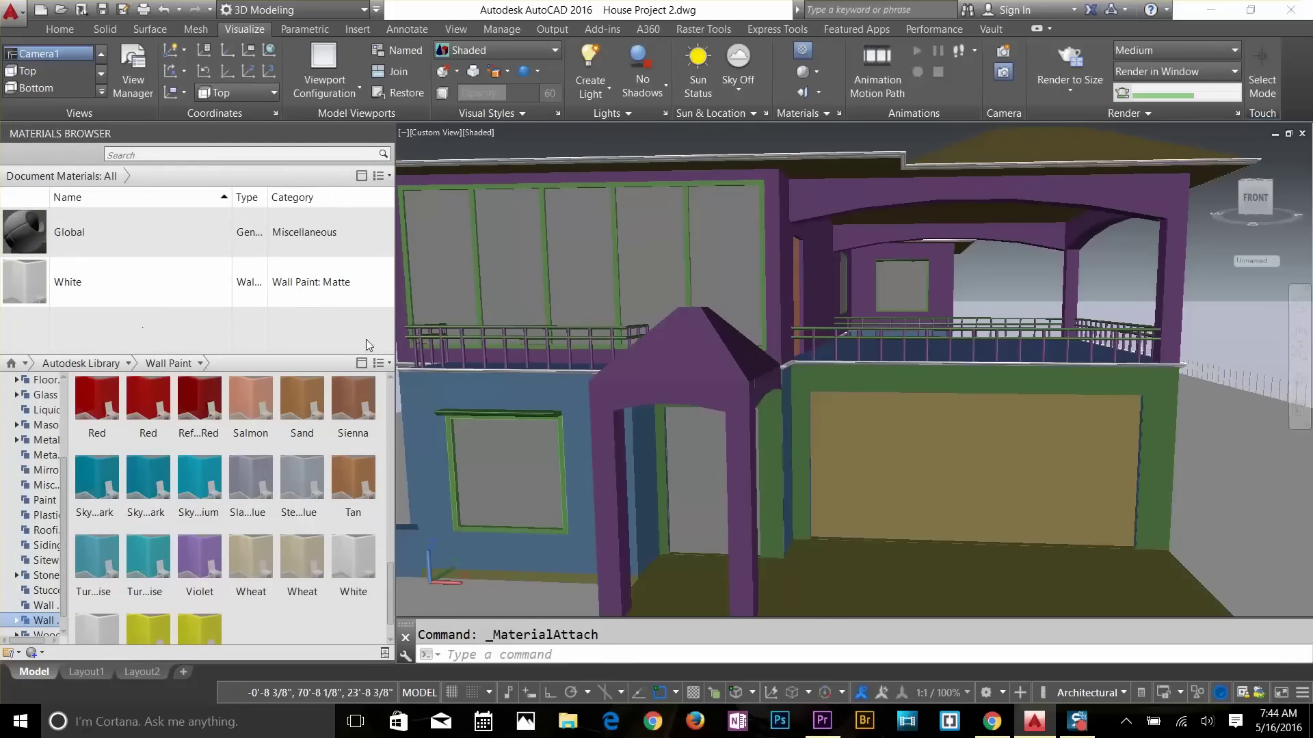
# Step: Assign the White wall paint material to the ground-floor wall object around the front window
pyautogui.click(422, 406)
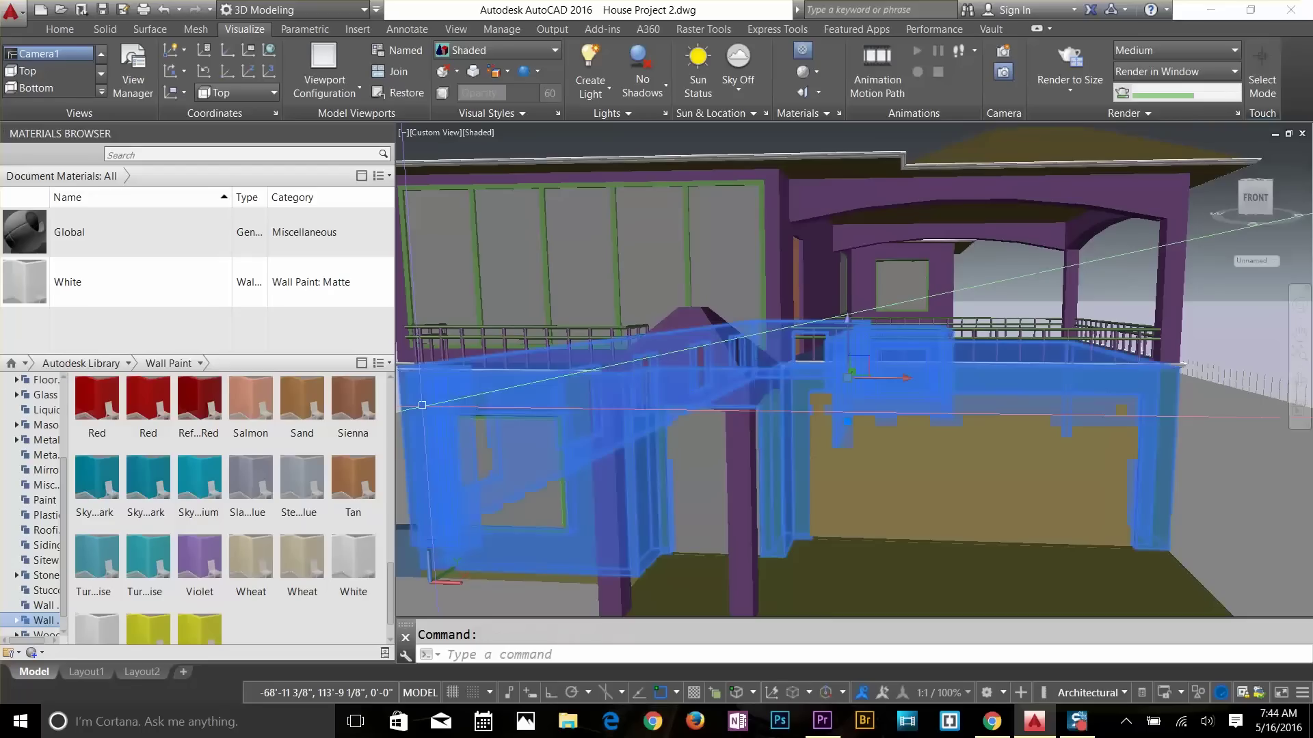
pyautogui.click(135, 273)
pyautogui.rightClick(67, 276)
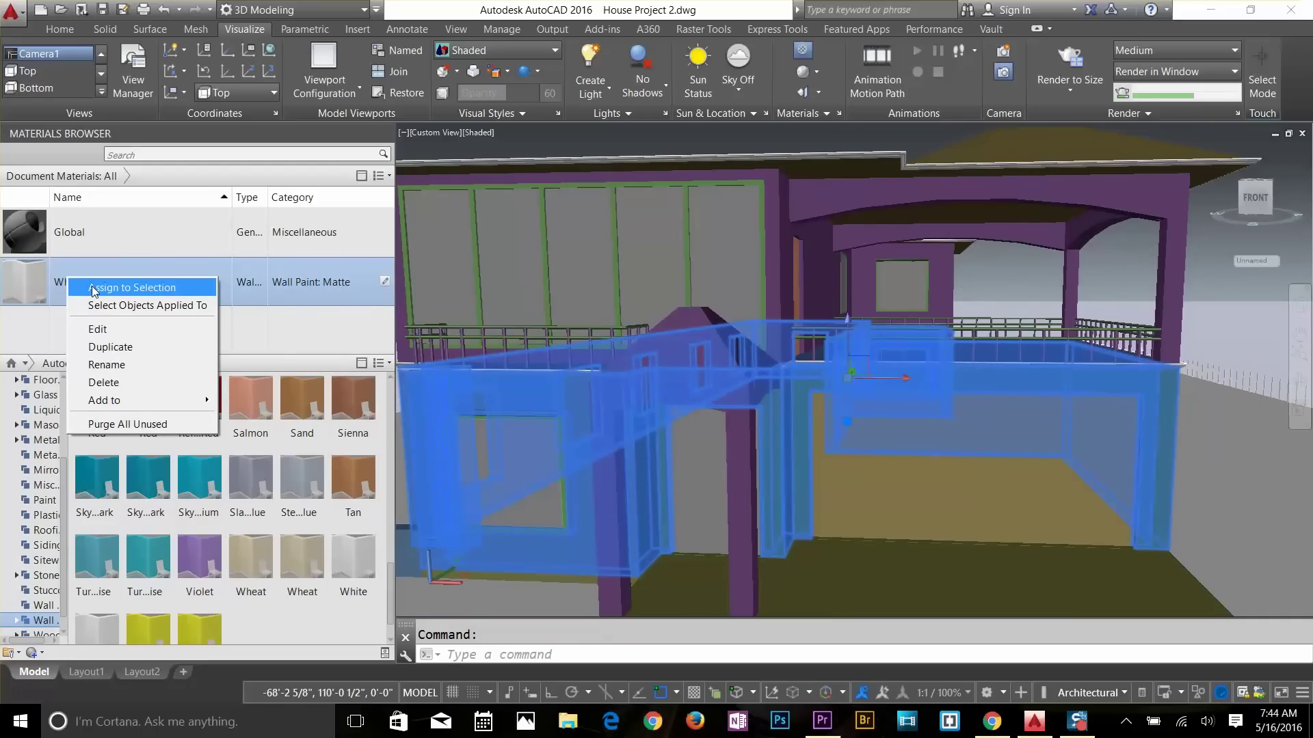
pyautogui.click(94, 288)
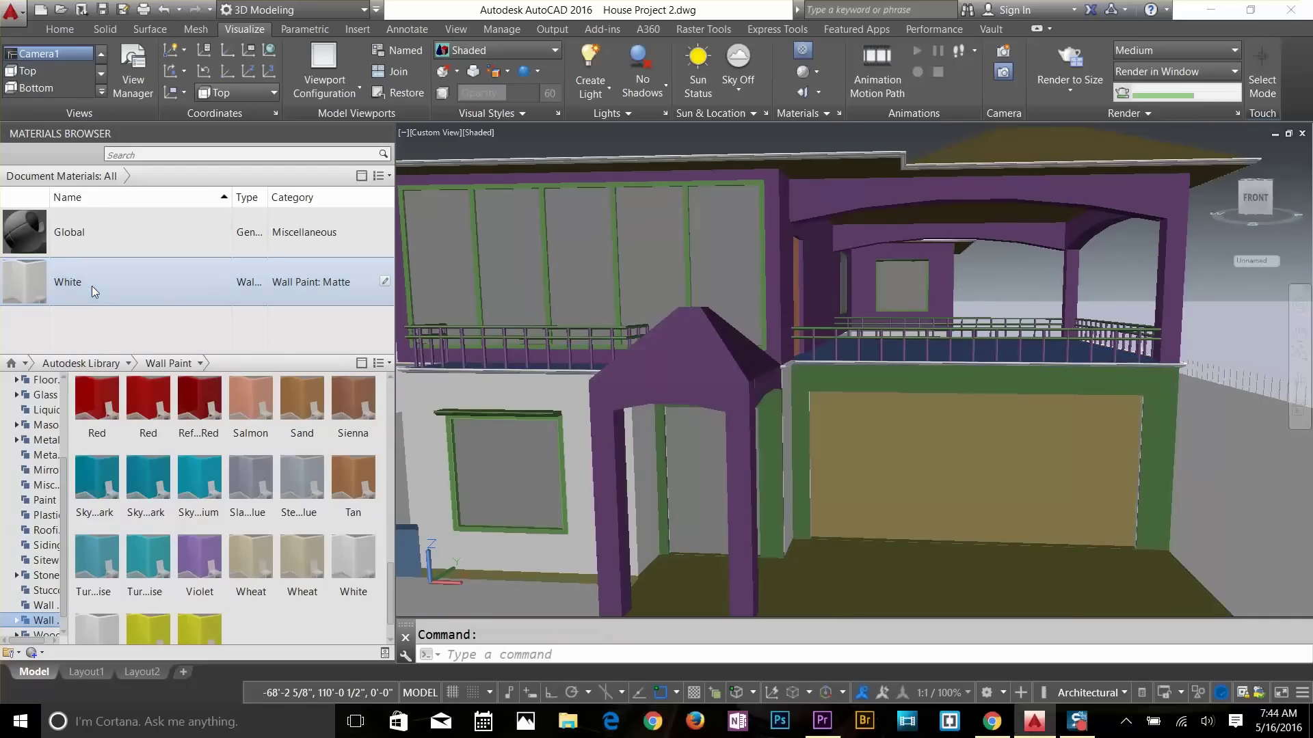
# Step: Open the visual style choices for the current view
pyautogui.click(526, 54)
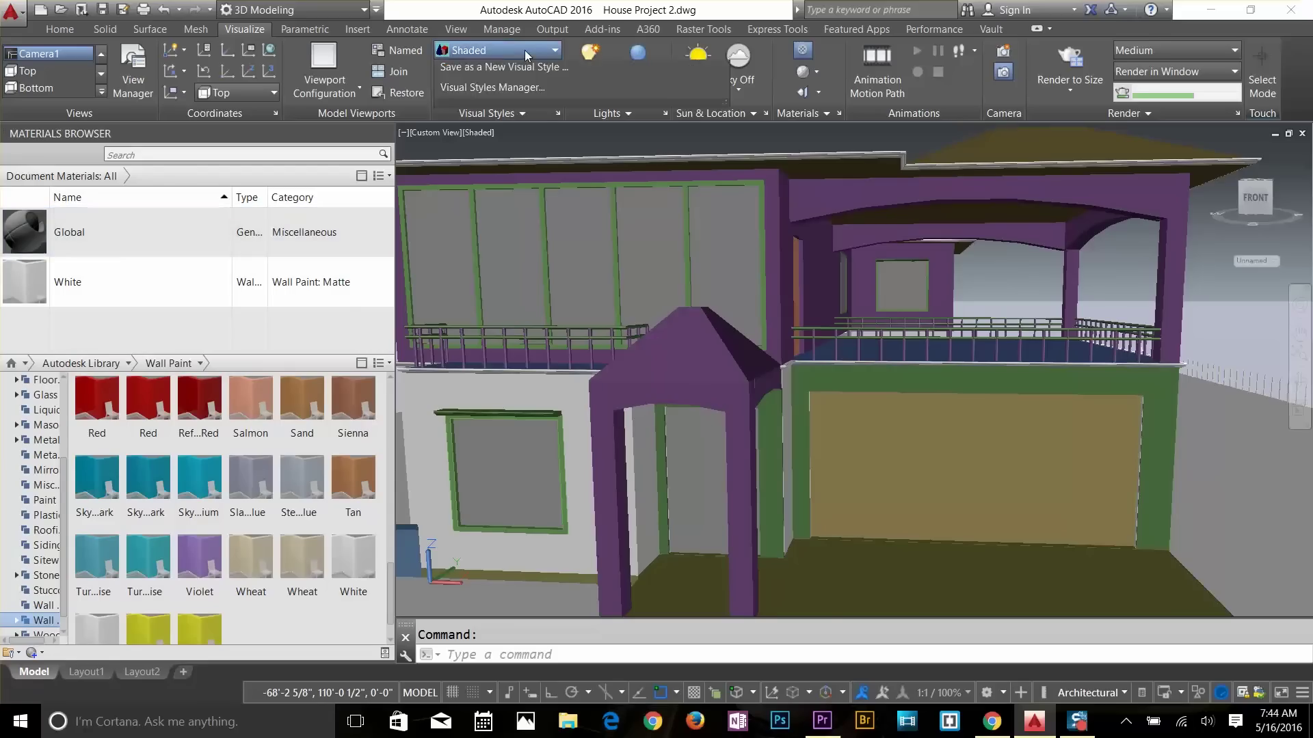
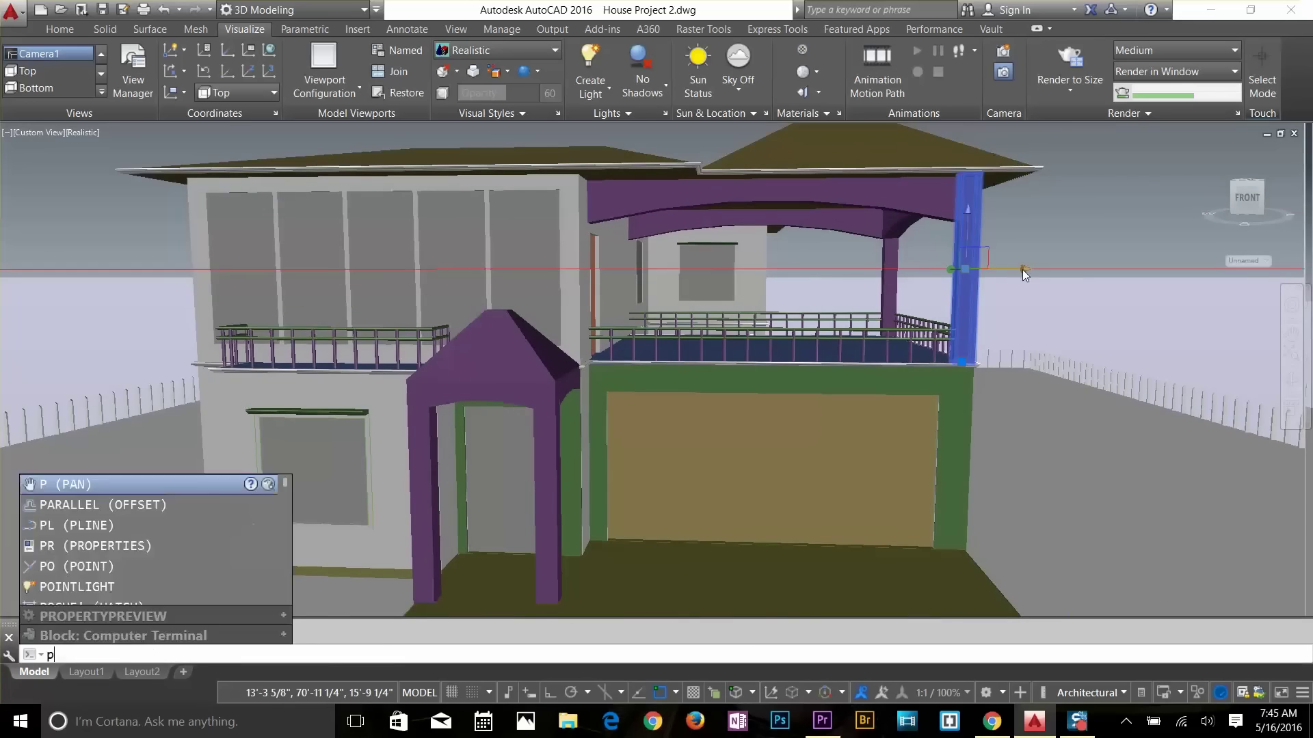
# Step: Check the properties of the terrace's front corner column and of the roof over the entrance porch
pyautogui.write('r')
pyautogui.press('Return')
pyautogui.click(28, 133)
pyautogui.click(506, 340)
pyautogui.write('pr')
pyautogui.press('Return')
pyautogui.click(28, 132)
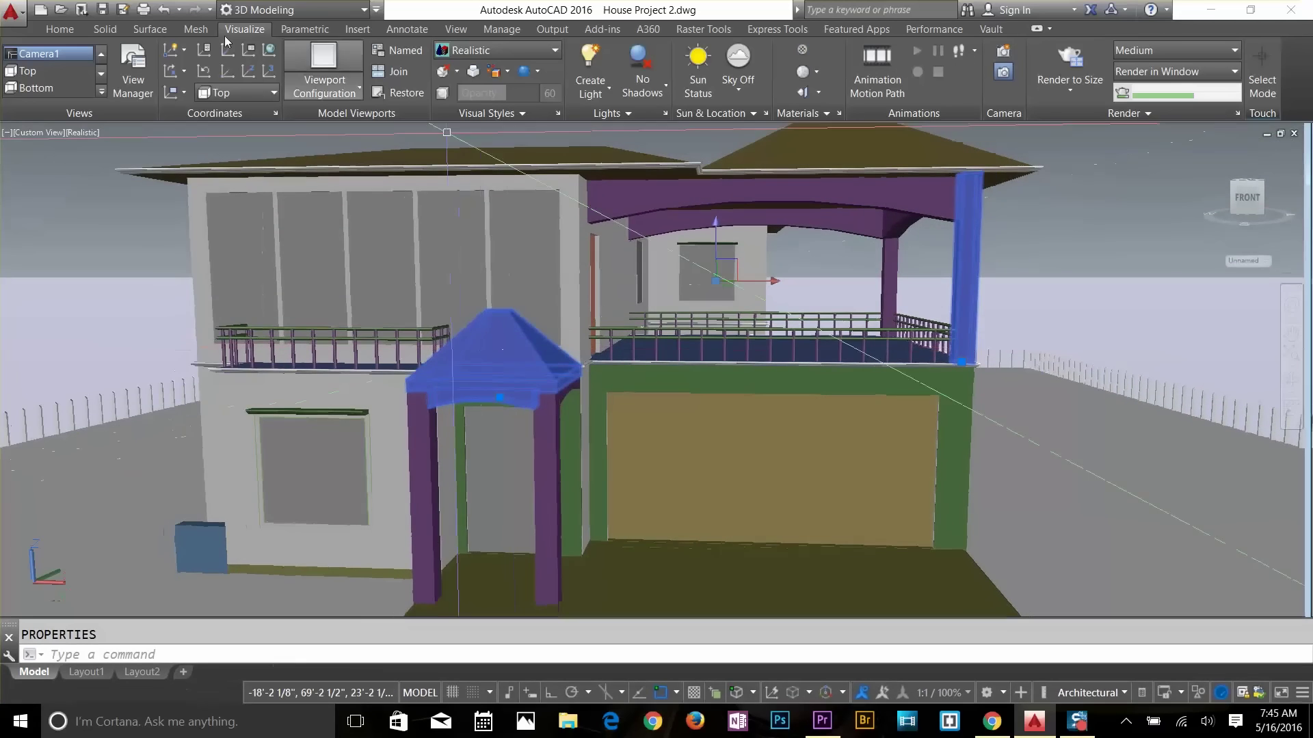
# Step: Assign the selected porch roof and terrace corner column to the rOOF layer
pyautogui.click(60, 30)
pyautogui.click(1074, 51)
pyautogui.click(1087, 437)
pyautogui.press('Escape')
pyautogui.scroll(8, 652, 371)
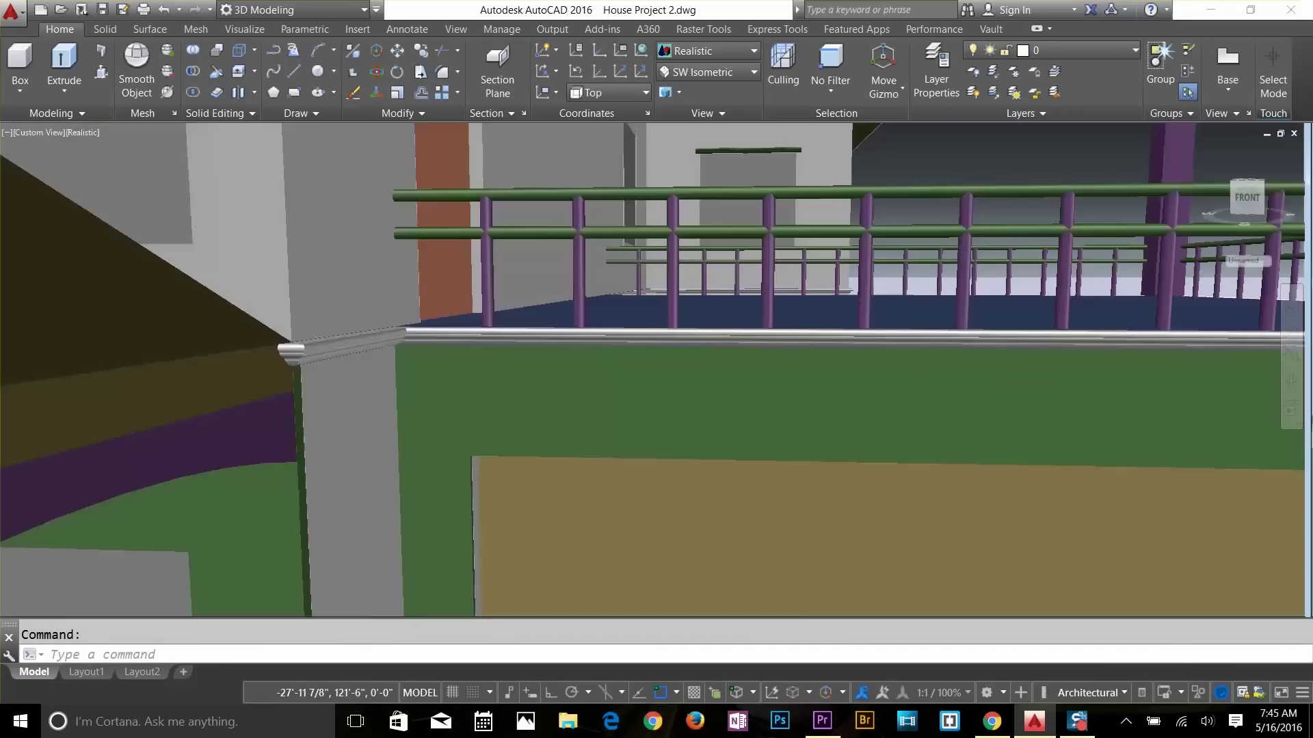
pyautogui.scroll(-10, 643, 369)
# Step: Put the terrace's front corner column back on the collum layer
pyautogui.click(1039, 229)
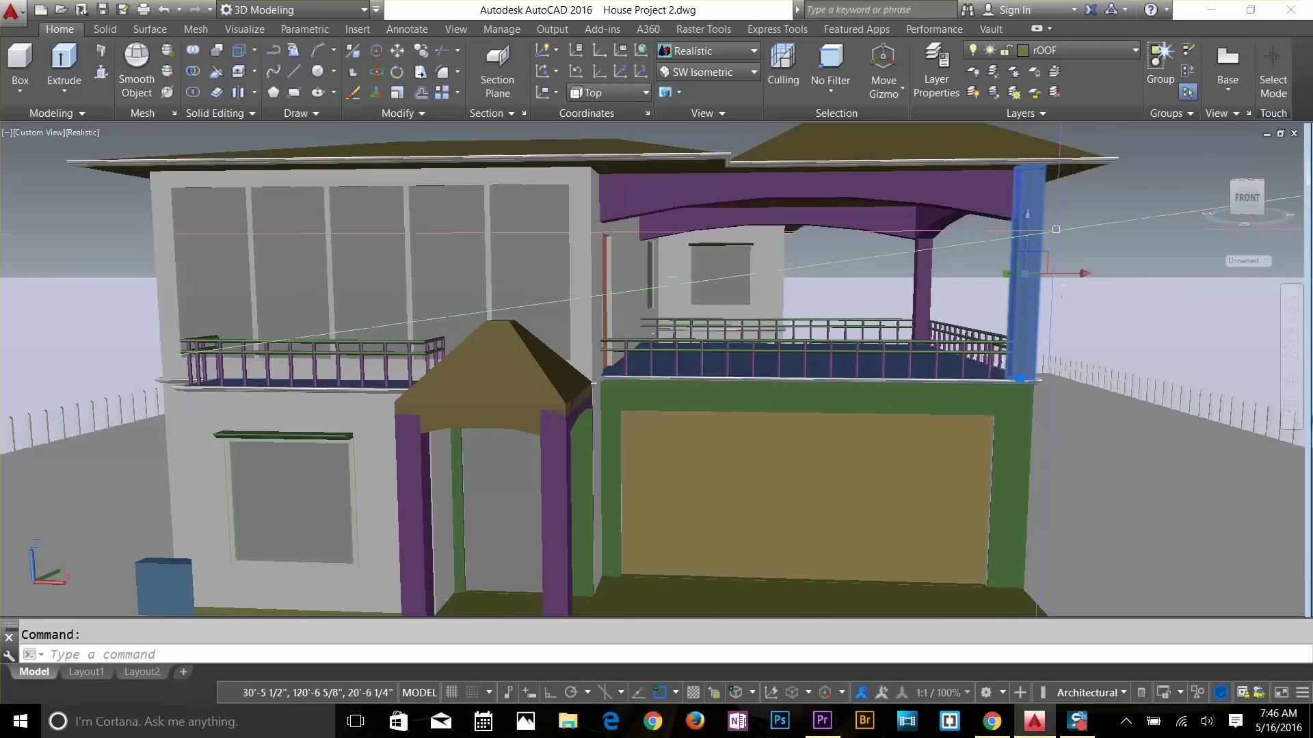
pyautogui.click(928, 208)
pyautogui.press('Escape')
# Step: Combine the parts of the entrance porch roof with Union
pyautogui.scroll(8, 587, 418)
pyautogui.moveTo(586, 418); pyautogui.dragTo(612, 330, button='middle')
pyautogui.scroll(-10, 613, 331)
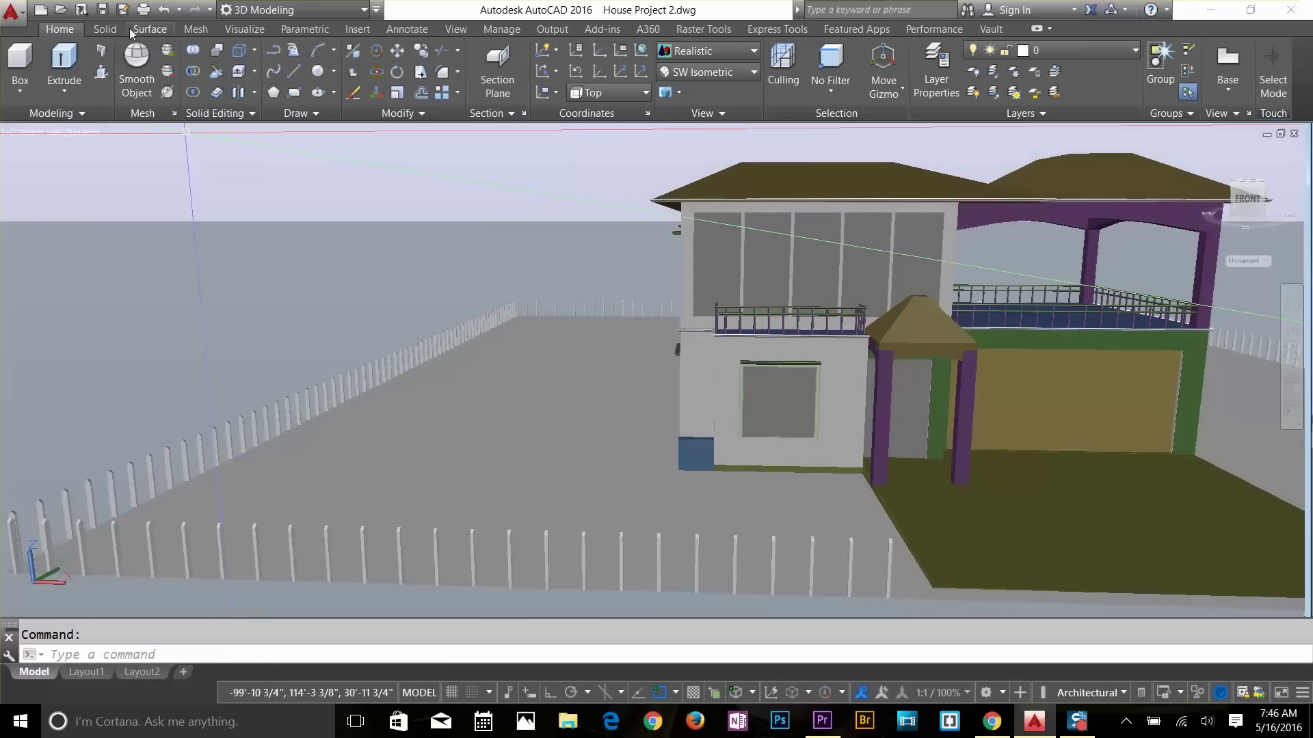
pyautogui.moveTo(1048, 298); pyautogui.dragTo(917, 322, button='middle')
pyautogui.scroll(6, 917, 322)
pyautogui.click(1003, 396)
pyautogui.click(1158, 389)
pyautogui.press('Escape')
pyautogui.scroll(-1, 1157, 390)
pyautogui.write('uni')
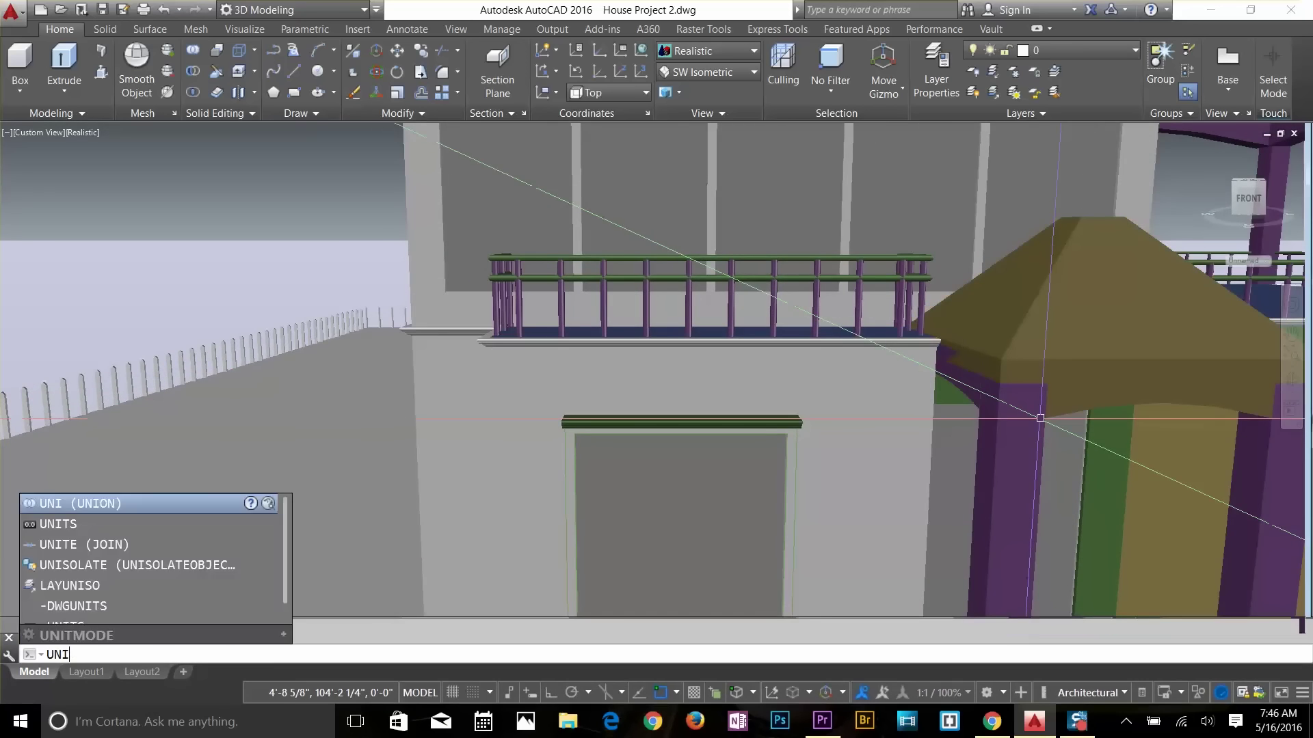
pyautogui.press('Return')
pyautogui.click(1090, 325)
pyautogui.click(957, 361)
# Step: Move the two displaced porch columns back into place under the porch roof's corner
pyautogui.keyDown('shift'); pyautogui.moveTo(991, 404); pyautogui.dragTo(947, 478, button='middle'); pyautogui.keyUp('shift')
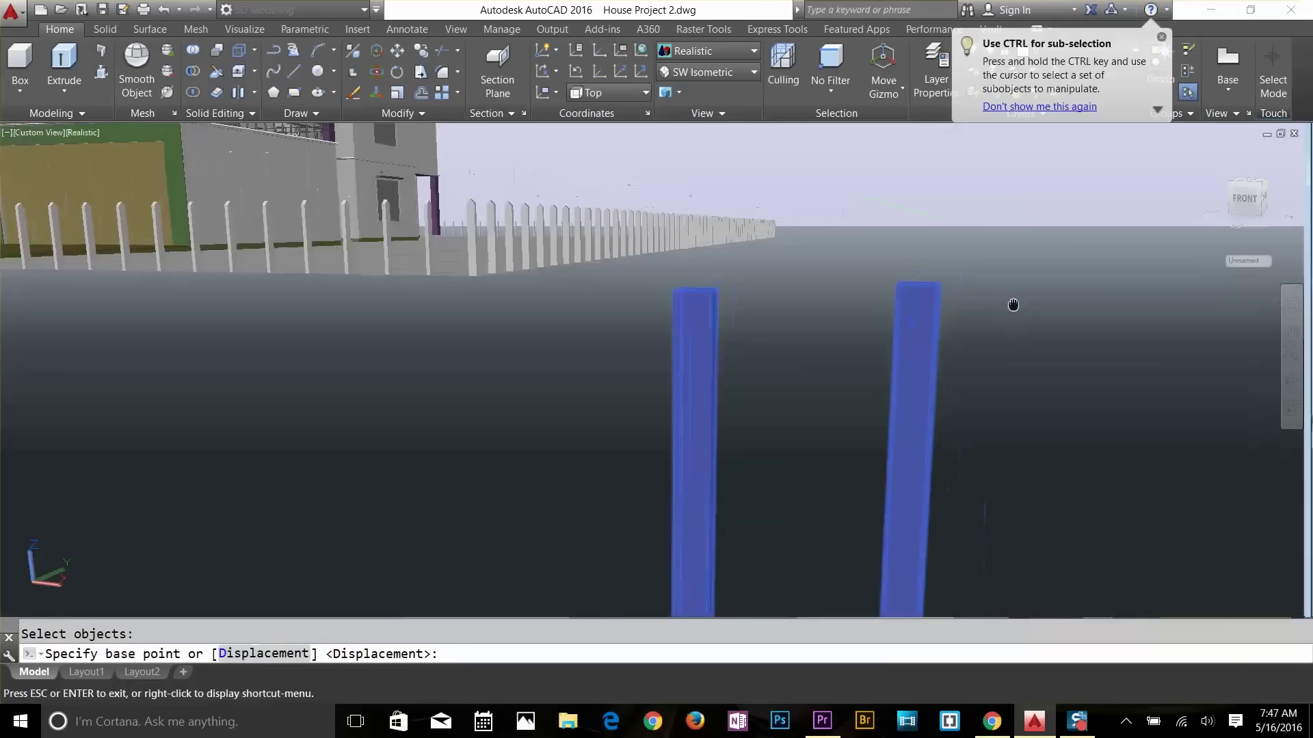
pyautogui.scroll(-5, 1012, 302)
pyautogui.press('Escape')
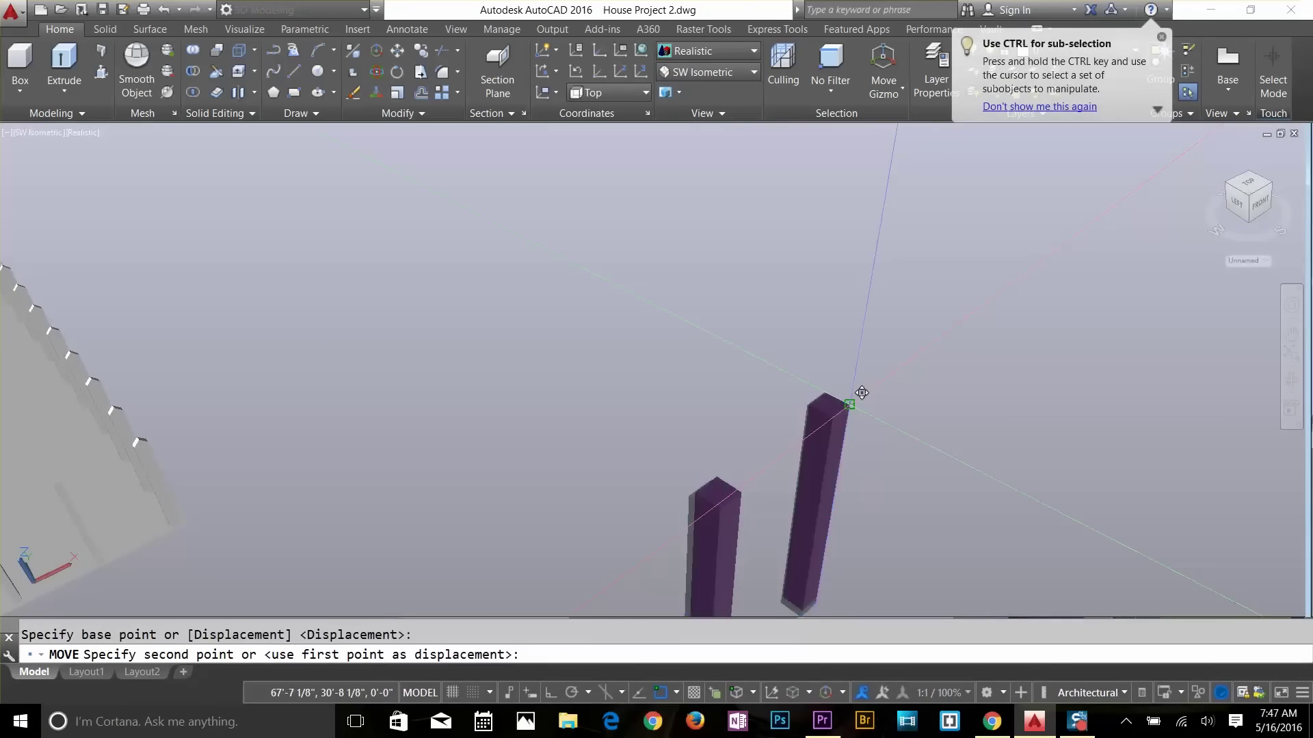
pyautogui.moveTo(850, 404); pyautogui.dragTo(592, 416, button='middle')
pyautogui.click(880, 402)
pyautogui.press('Escape')
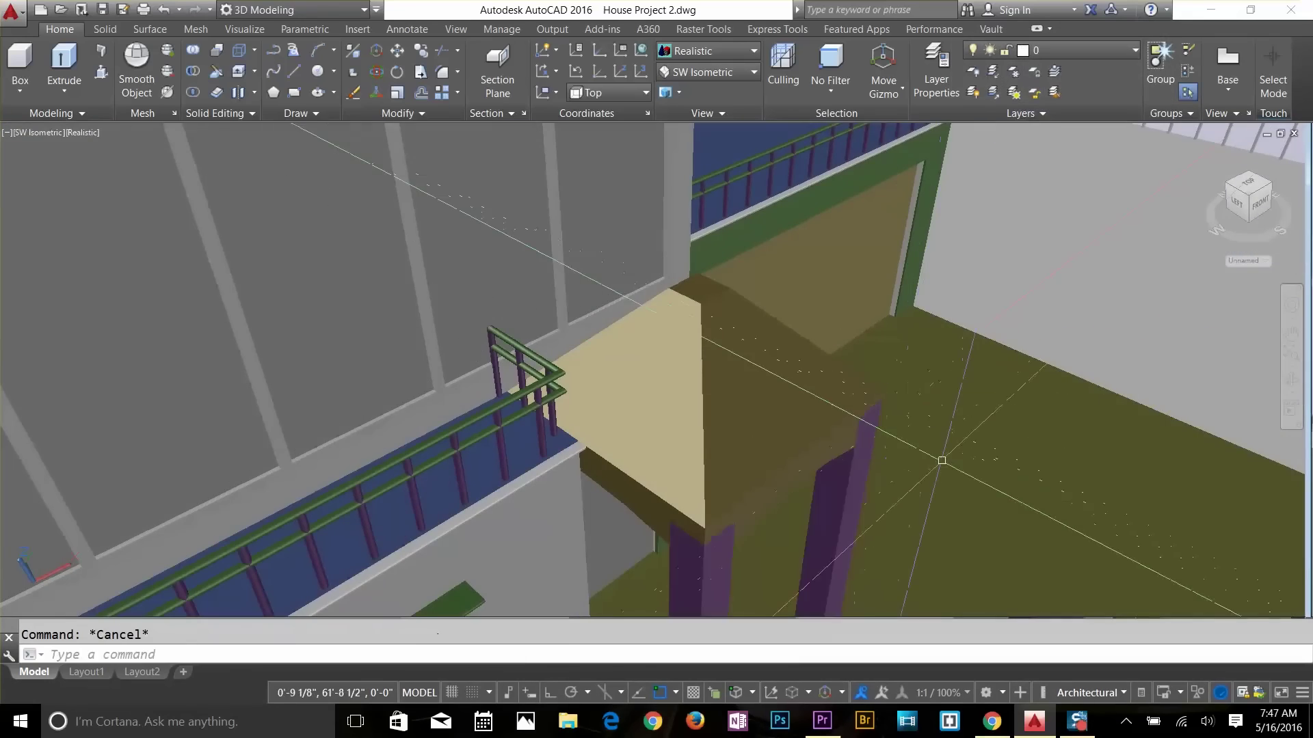
# Step: Add the Jagged Rock Wall material from the Autodesk Library's Stone category to the document materials
pyautogui.click(244, 29)
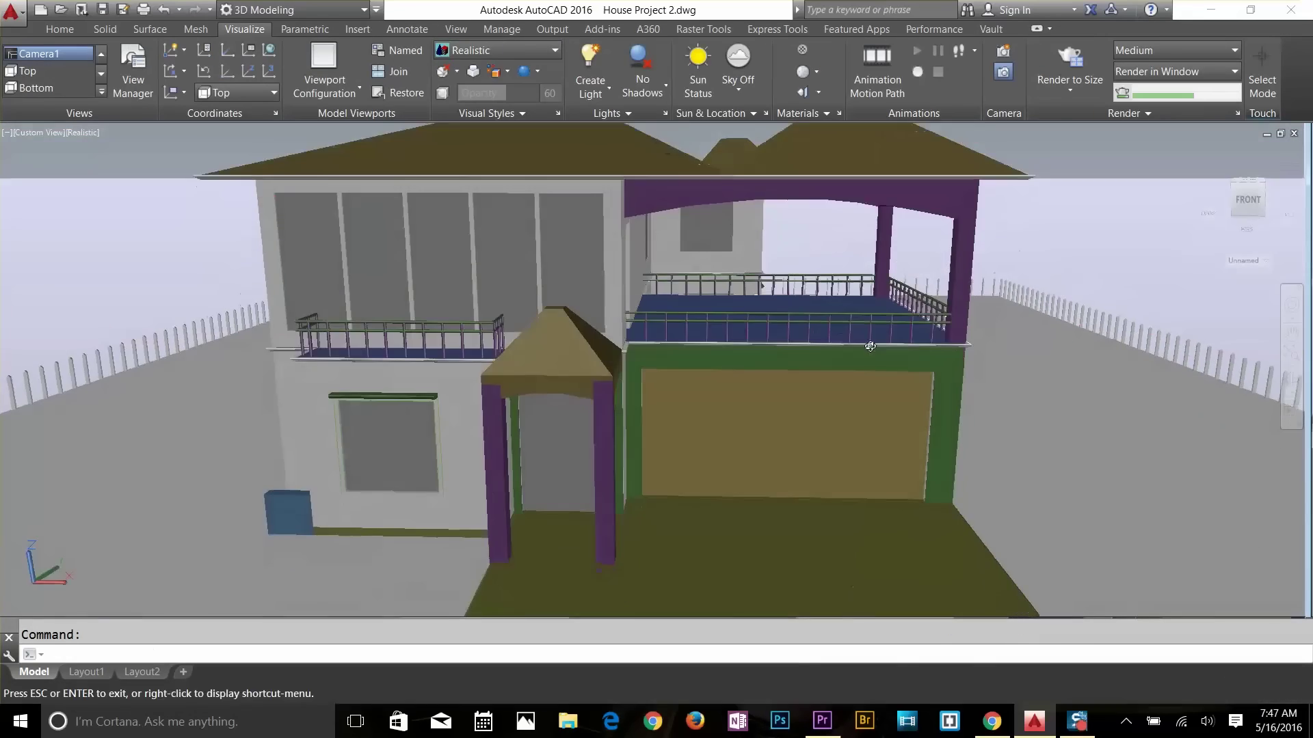
pyautogui.click(802, 49)
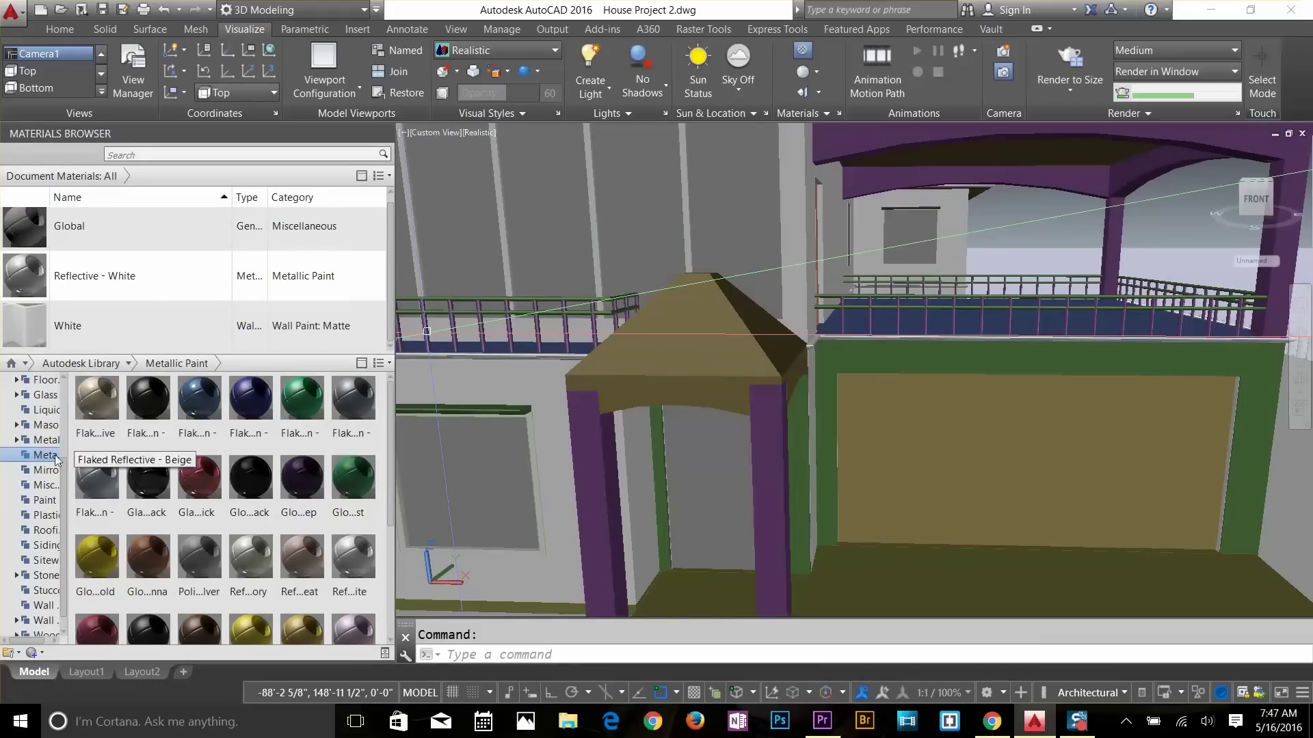
pyautogui.click(135, 363)
pyautogui.click(63, 640)
pyautogui.click(134, 363)
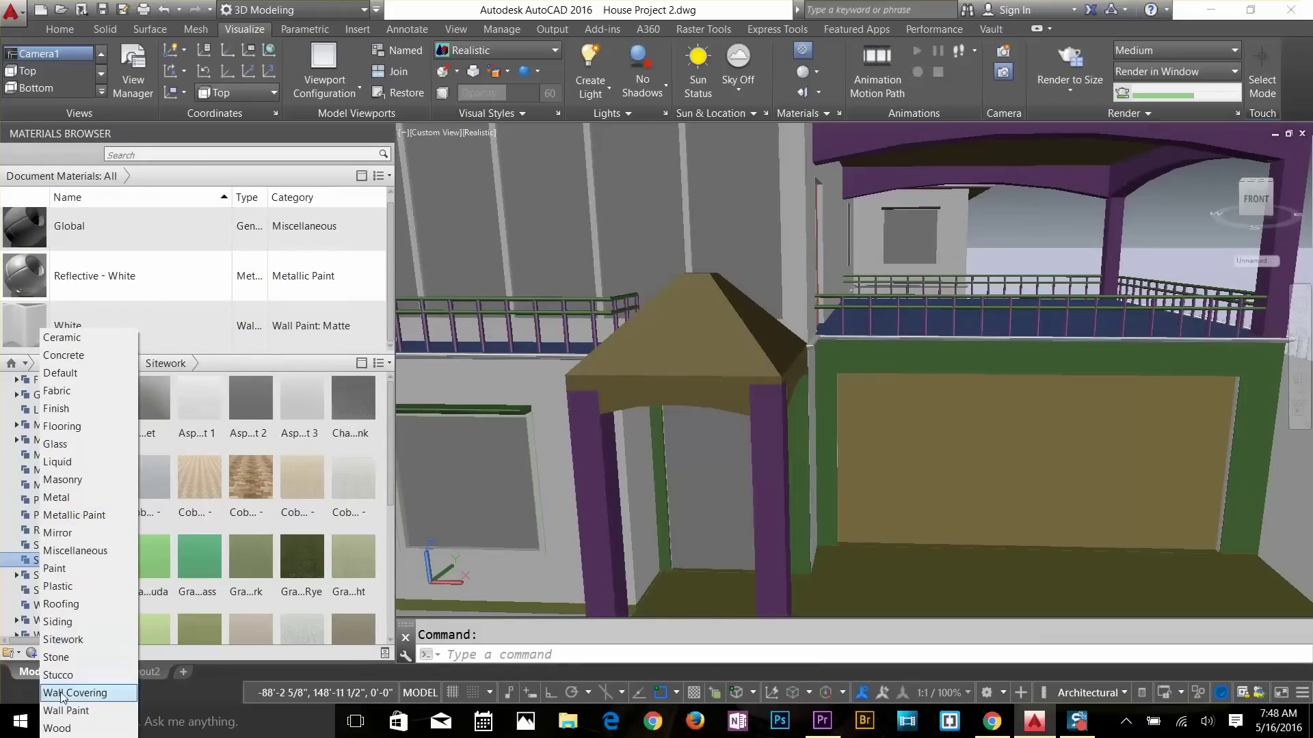
pyautogui.click(56, 657)
pyautogui.doubleClick(250, 432)
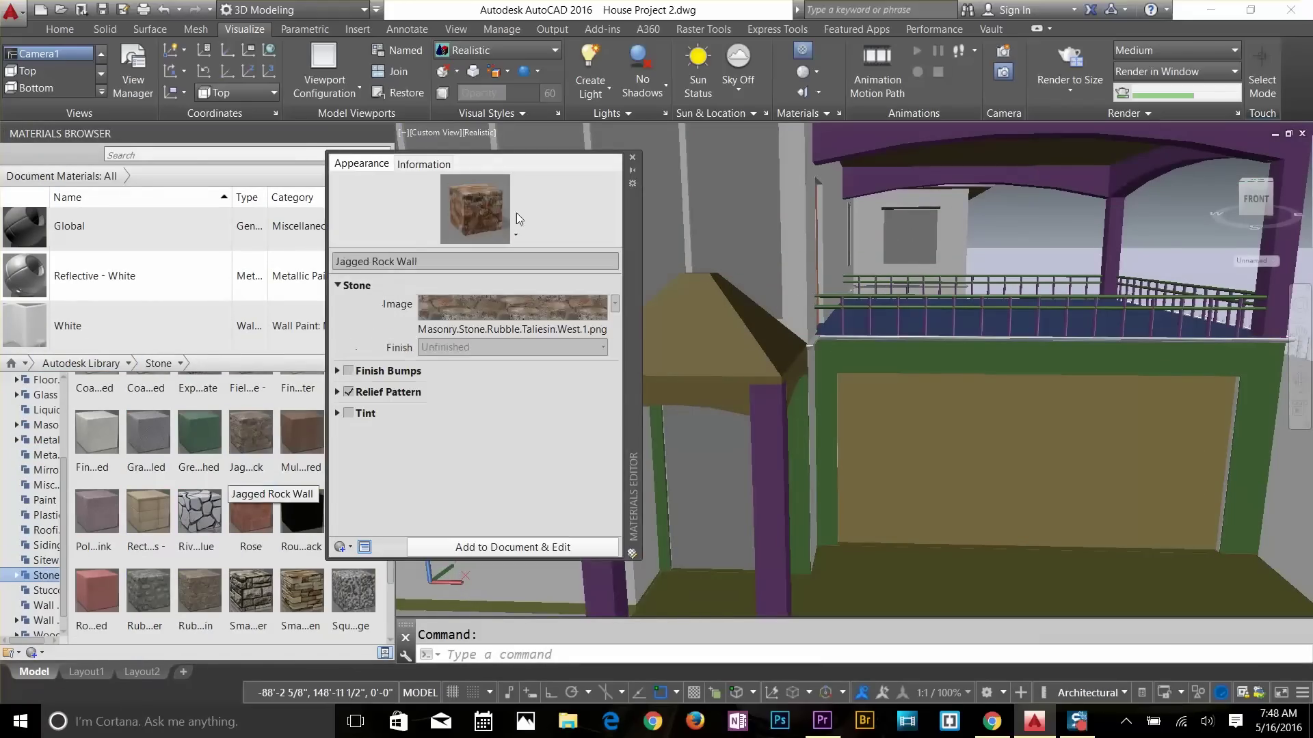
pyautogui.click(632, 160)
# Step: Attach the Jagged Rock Wall material to the collum layer
pyautogui.click(800, 113)
pyautogui.click(829, 155)
pyautogui.moveTo(119, 237); pyautogui.dragTo(410, 530)
pyautogui.click(237, 577)
# Step: Deselect the main roof and search the materials library for "roof"
pyautogui.scroll(-2, 840, 547)
pyautogui.click(791, 148)
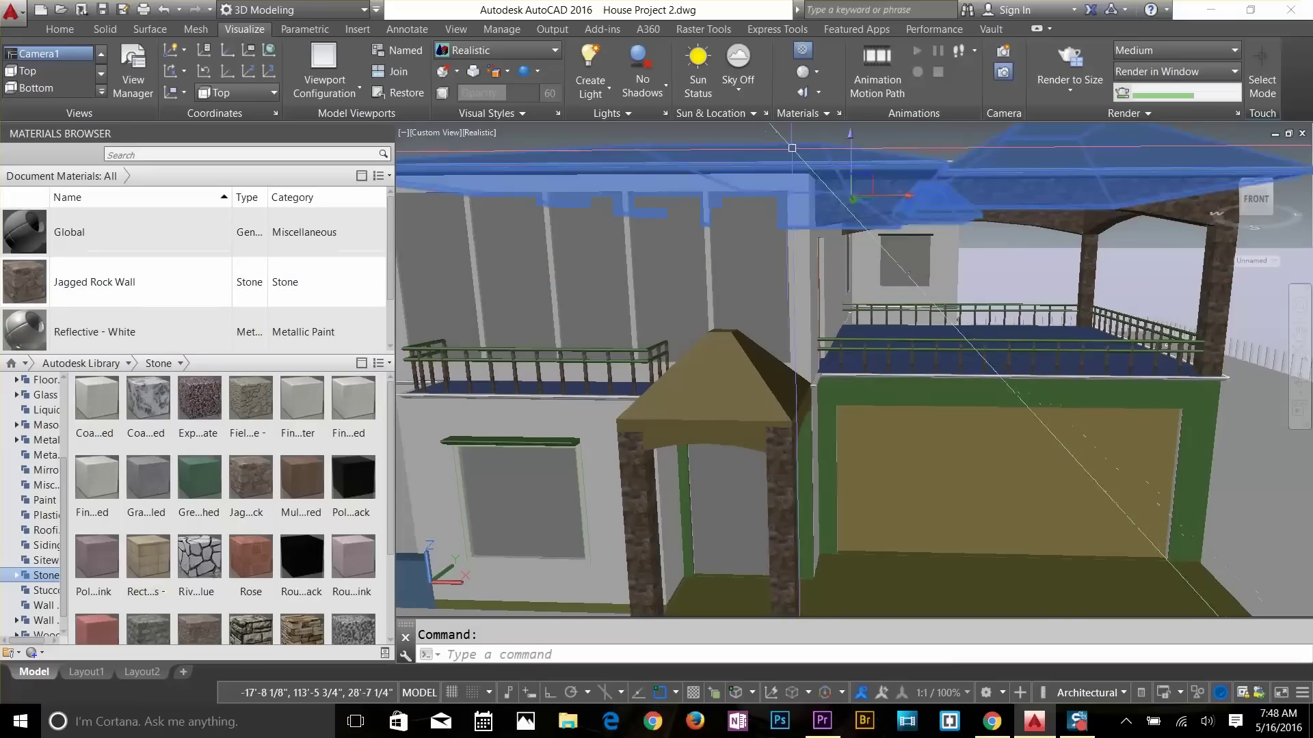
pyautogui.press('Escape')
pyautogui.click(171, 154)
pyautogui.write('roof')
pyautogui.press('Return')
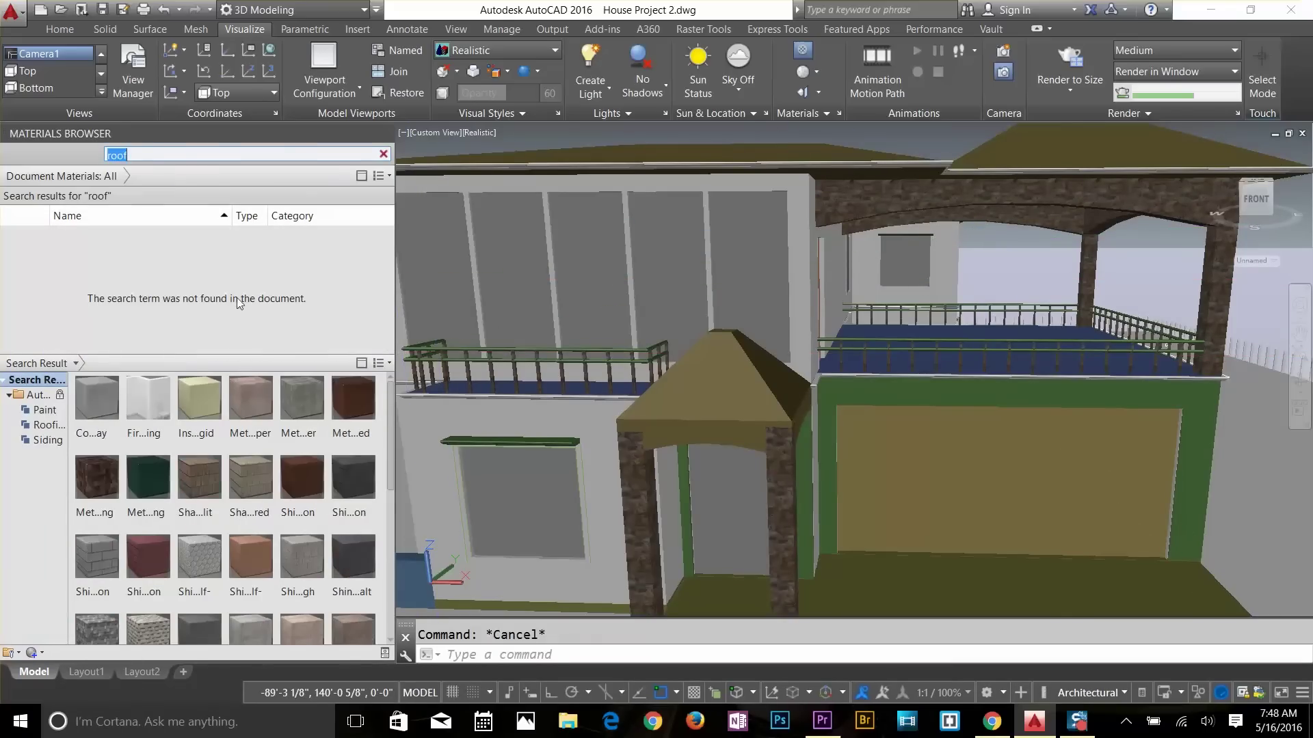
# Step: Add the Shingle - Composition Gray roofing material to the document materials
pyautogui.doubleClick(251, 478)
pyautogui.click(634, 161)
pyautogui.click(103, 601)
pyautogui.click(634, 161)
# Step: Replace Shingle - Composition Gray in the document materials with Shingles - Asphalt Deep Shadow Beige
pyautogui.scroll(-3, 214, 549)
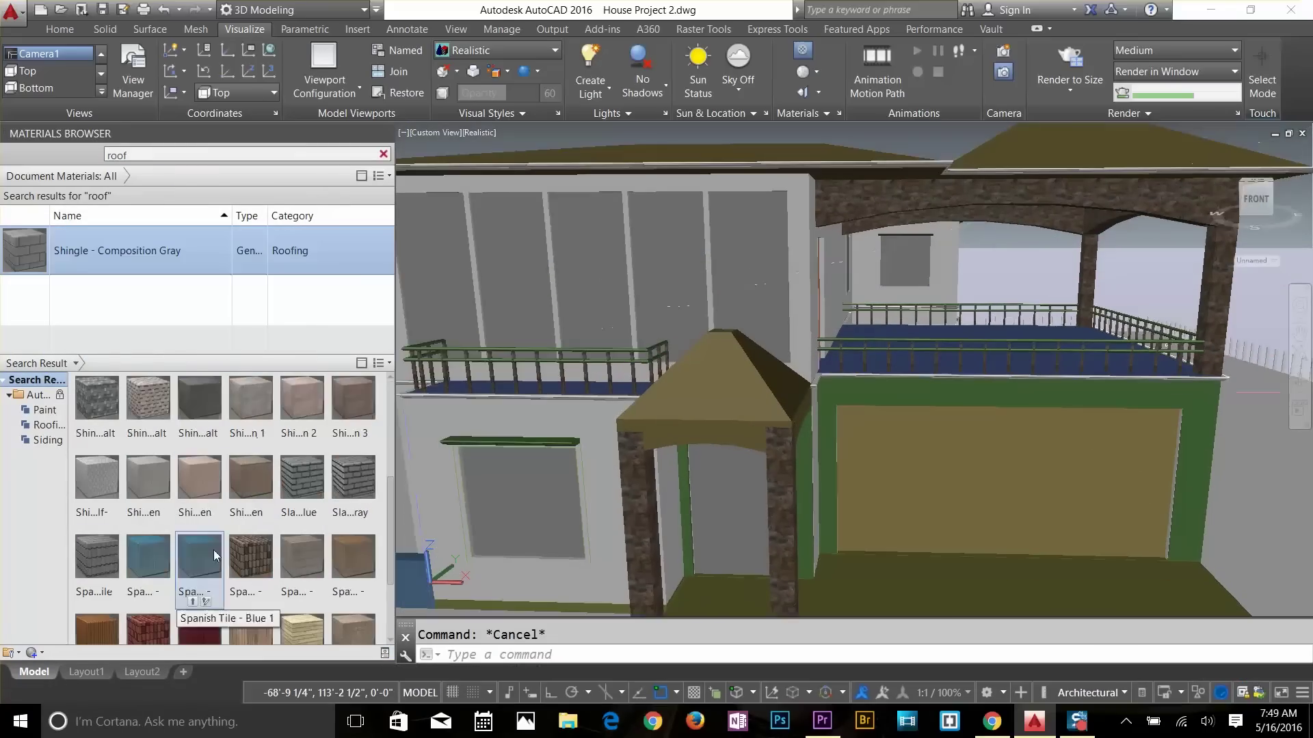
pyautogui.doubleClick(149, 399)
pyautogui.click(631, 160)
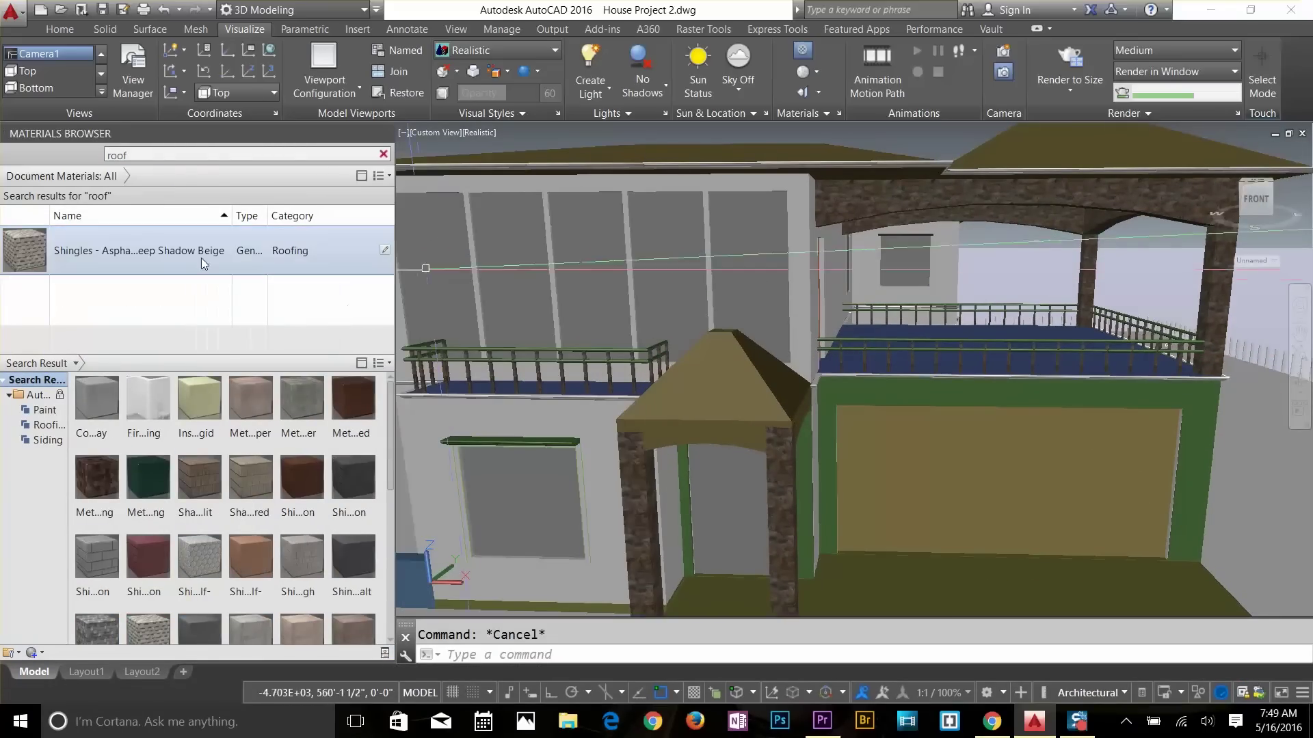
# Step: Attach the Shingles - Asphalt Deep Shadow Beige material to the rOOF layer
pyautogui.click(811, 114)
pyautogui.click(814, 152)
pyautogui.scroll(-4, 331, 428)
pyautogui.click(325, 506)
pyautogui.moveTo(207, 283); pyautogui.dragTo(328, 506)
pyautogui.click(237, 576)
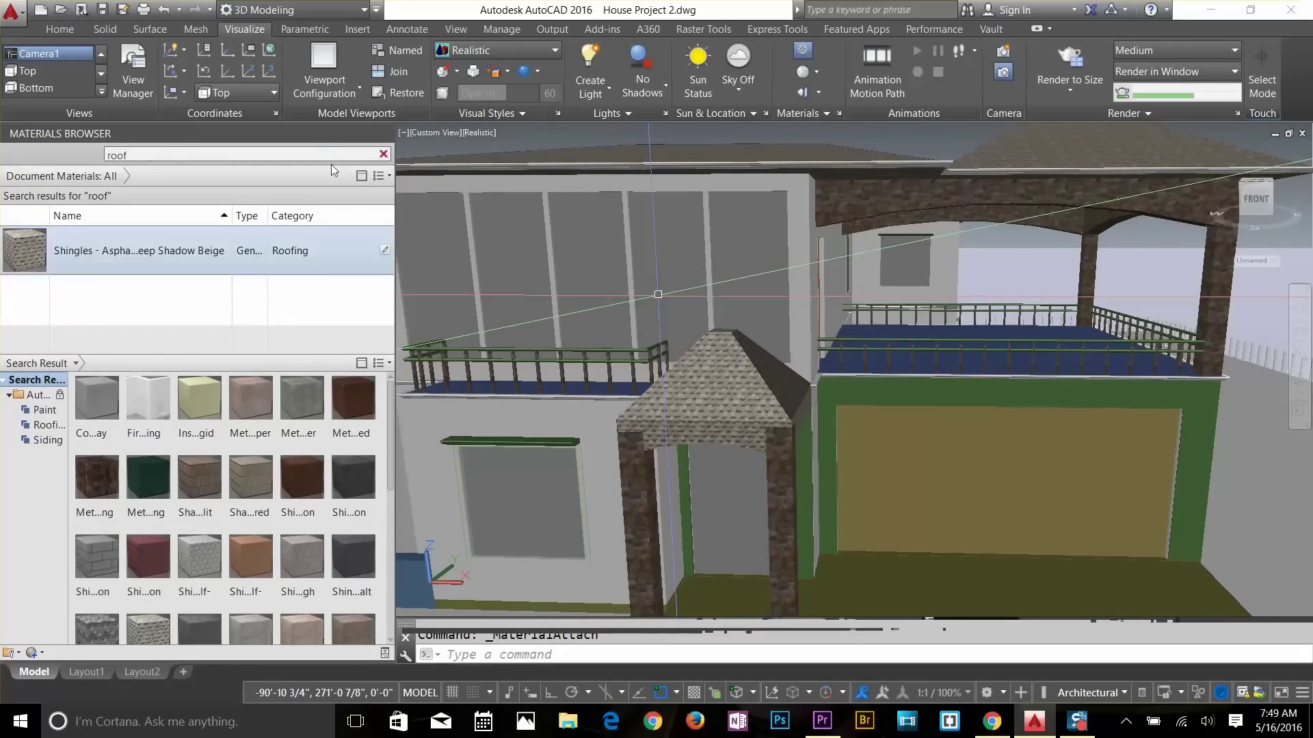
# Step: Clear the material search and add Frosted - Light Blue from the library's Glass category to the document materials
pyautogui.click(383, 154)
pyautogui.scroll(-3, 95, 311)
pyautogui.click(127, 364)
pyautogui.click(89, 443)
pyautogui.scroll(-3, 254, 488)
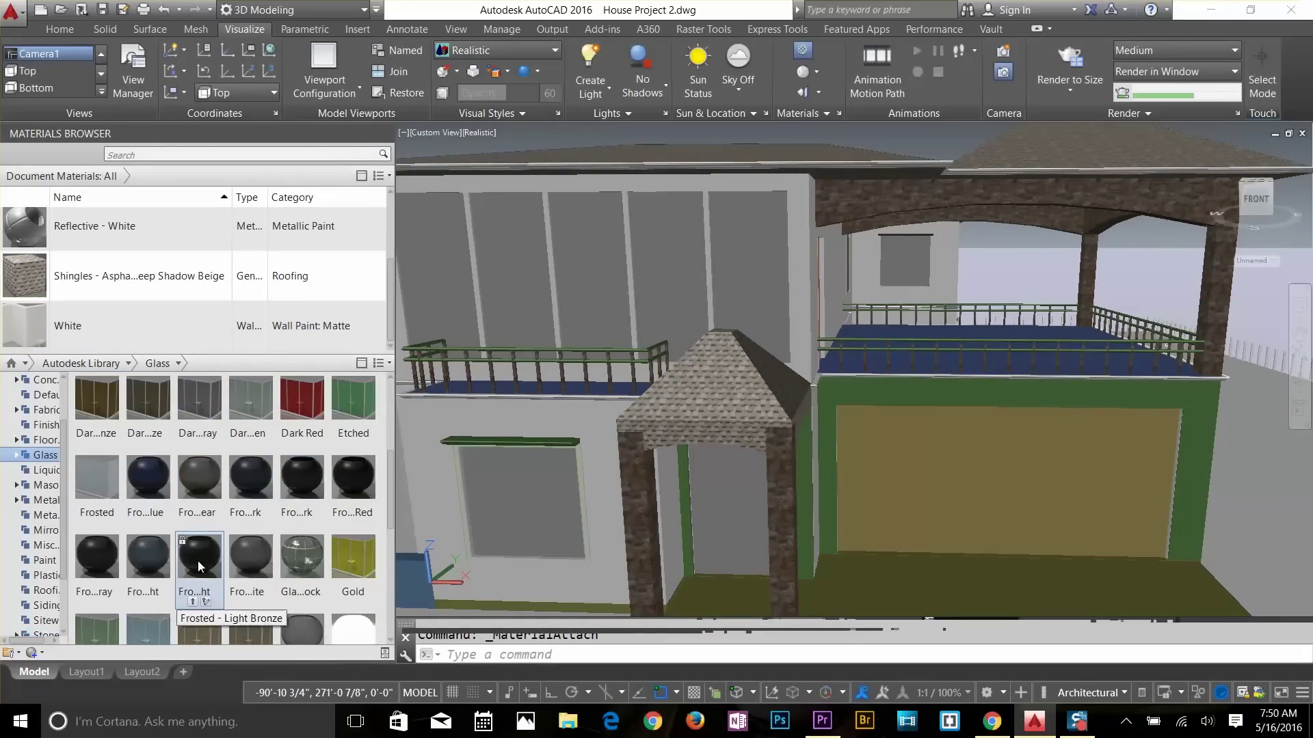
pyautogui.click(149, 562)
pyautogui.scroll(3, 153, 319)
# Step: Attach the Frosted - Light Blue material to the gLASS layer
pyautogui.click(812, 114)
pyautogui.click(828, 152)
pyautogui.moveTo(126, 213); pyautogui.dragTo(342, 417)
pyautogui.click(237, 577)
# Step: Edit the Frosted - Light Blue material and set its color to a blue preset
pyautogui.click(88, 230)
pyautogui.doubleClick(88, 233)
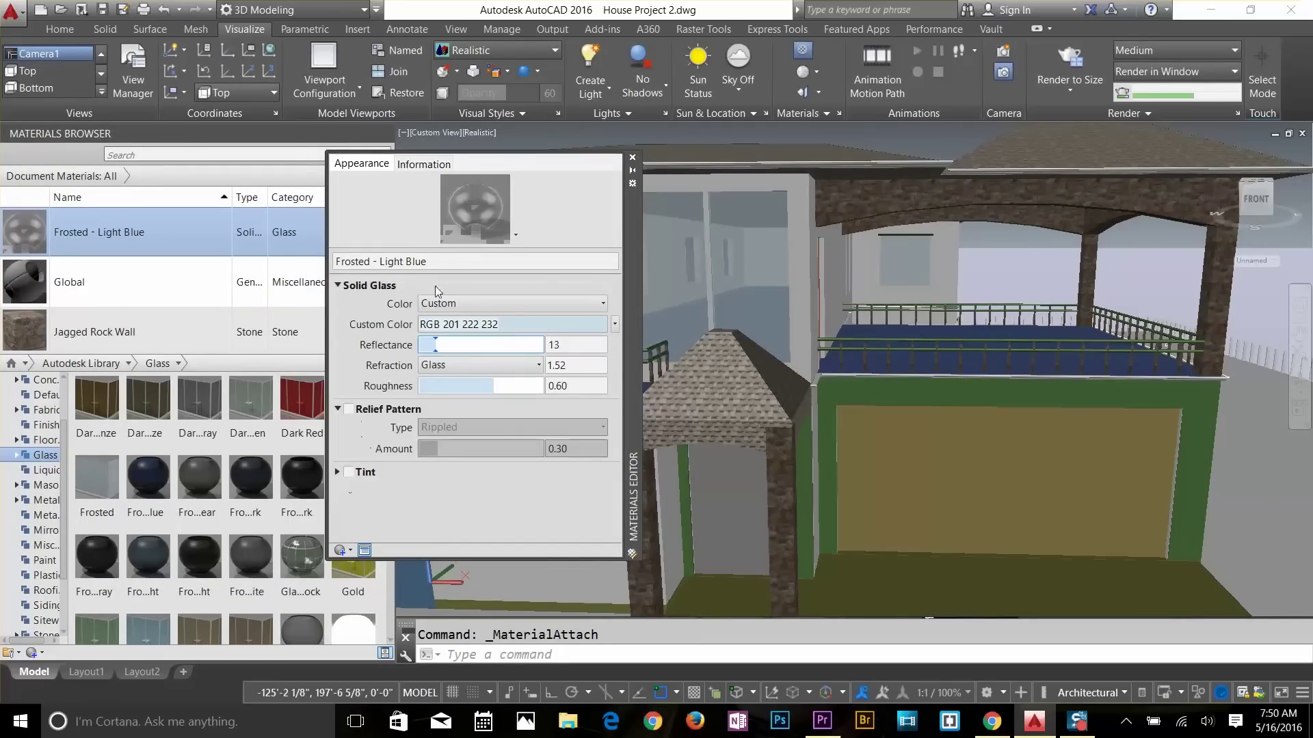
pyautogui.click(451, 303)
pyautogui.click(449, 376)
pyautogui.click(633, 157)
# Step: Search the materials library for "floor" and add the Andiroba - Natural wood flooring to the document materials
pyautogui.click(1051, 329)
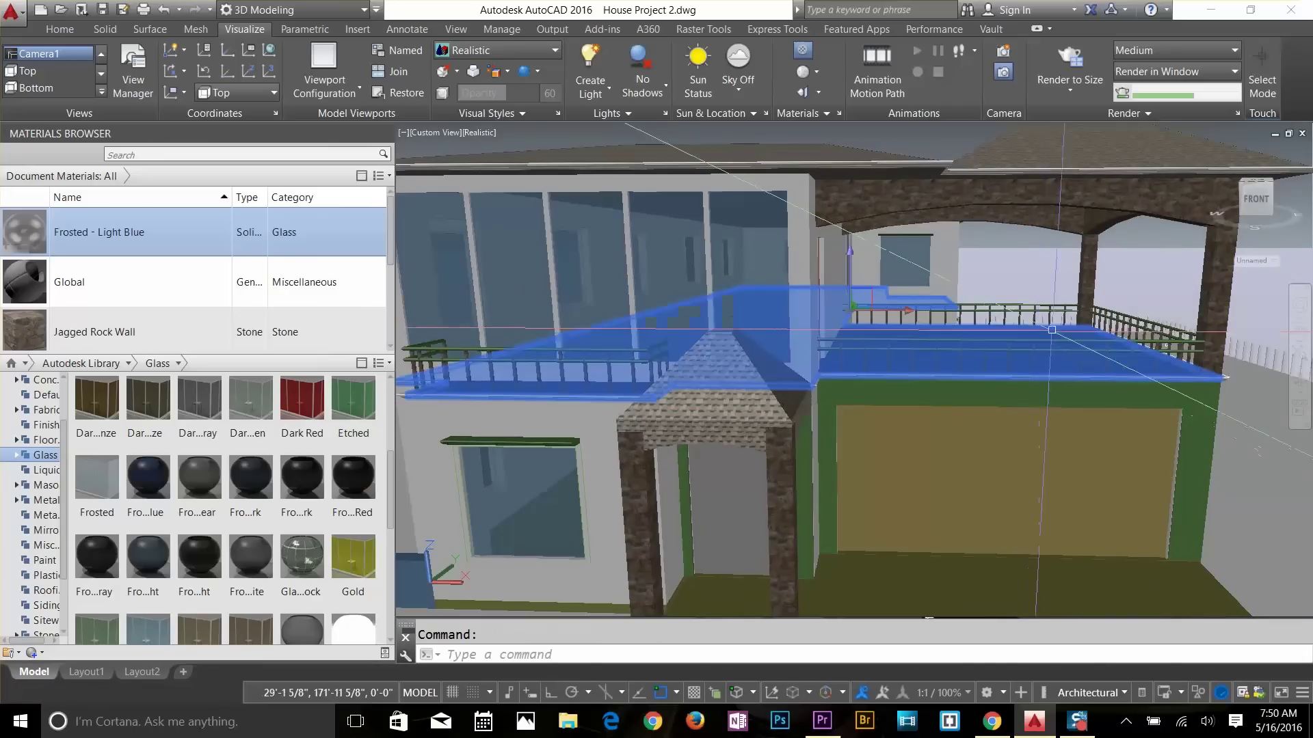
pyautogui.press('Escape')
pyautogui.click(245, 155)
pyautogui.write('floor')
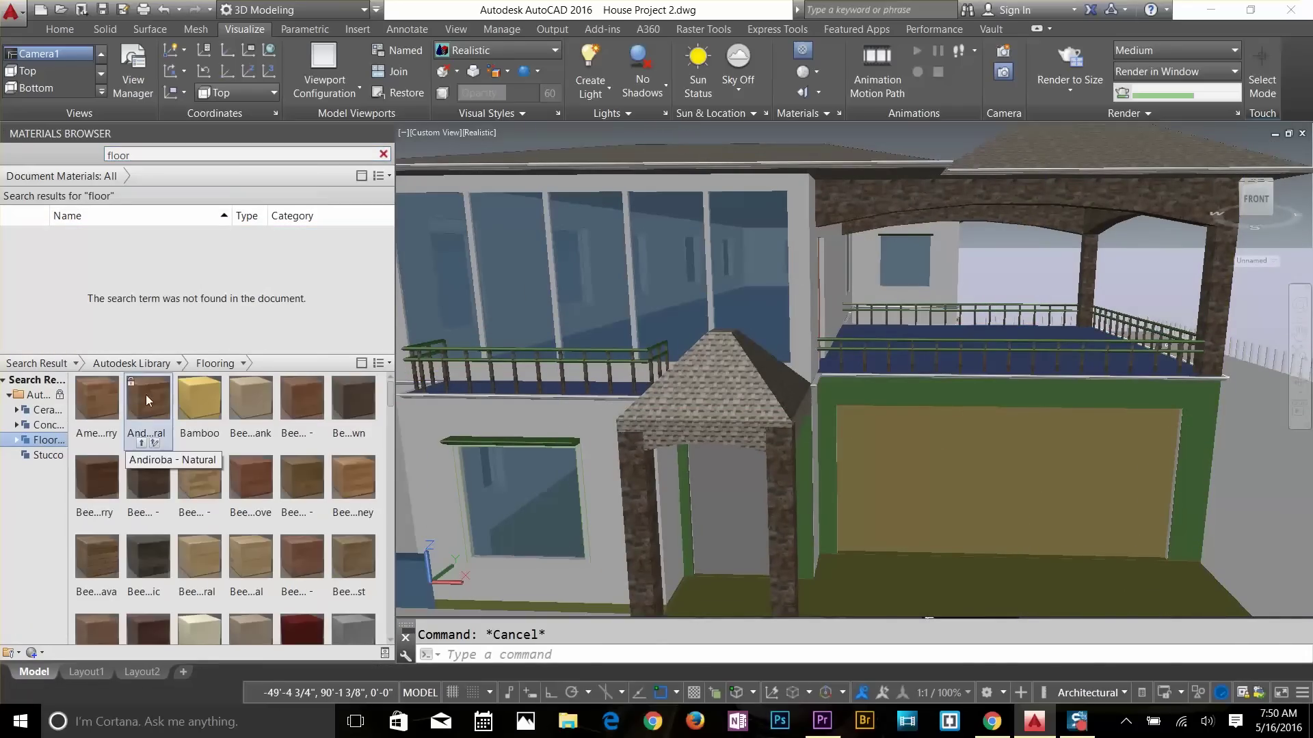
pyautogui.moveTo(146, 395); pyautogui.dragTo(105, 239)
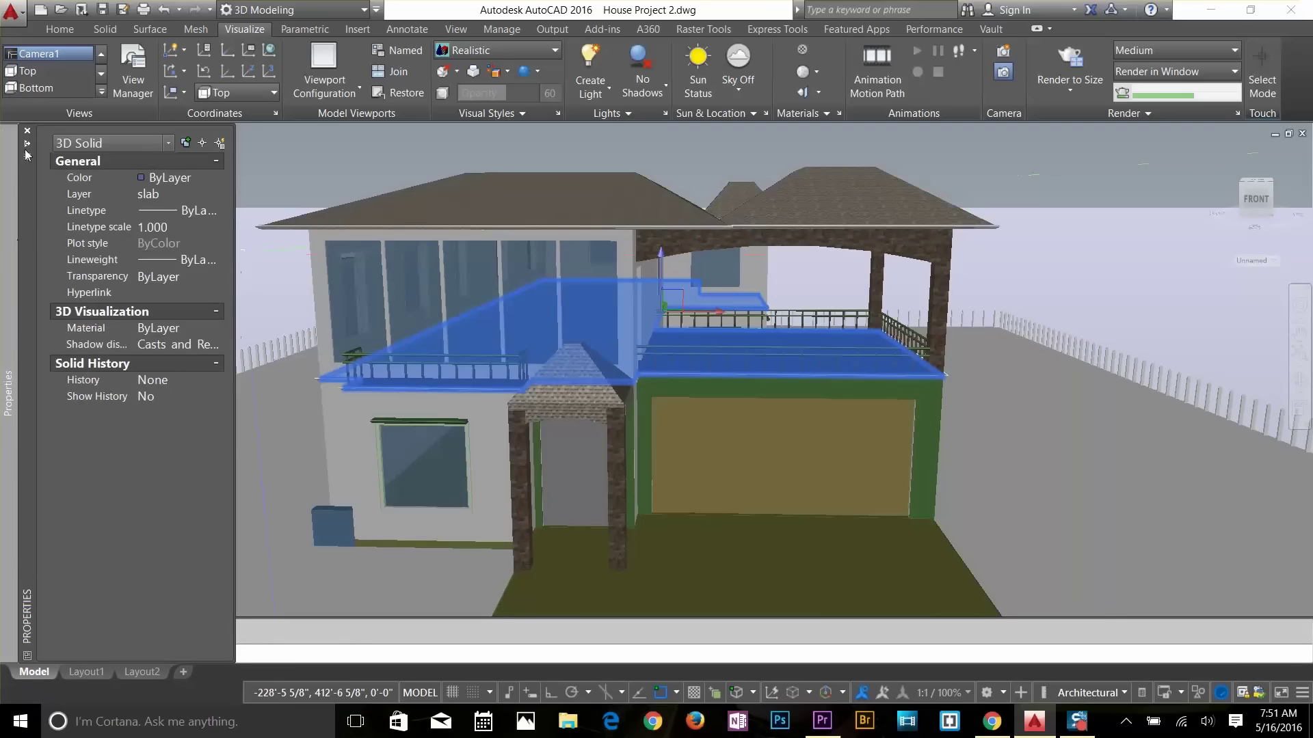
# Step: Attach the Andiroba - Natural material to the slab layer and clear the selection
pyautogui.click(826, 113)
pyautogui.click(825, 157)
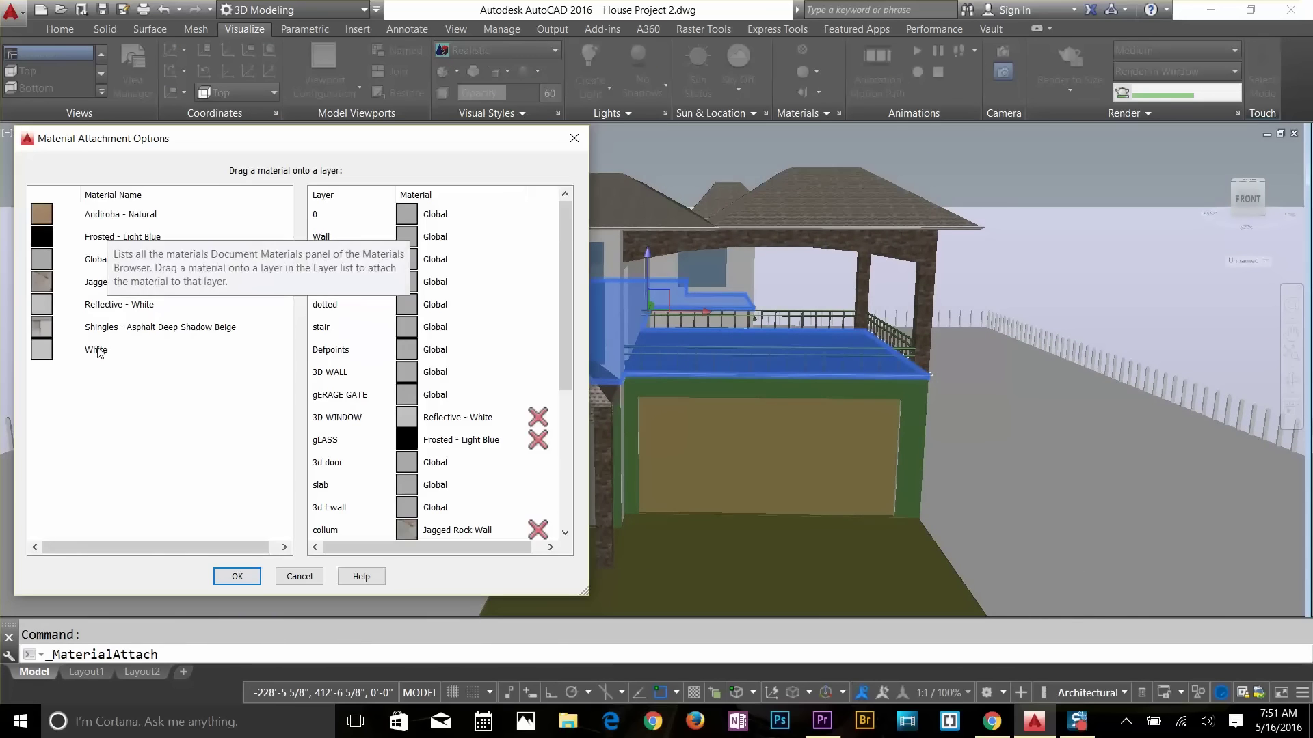
pyautogui.click(116, 214)
pyautogui.moveTo(117, 214); pyautogui.dragTo(342, 417)
pyautogui.click(236, 576)
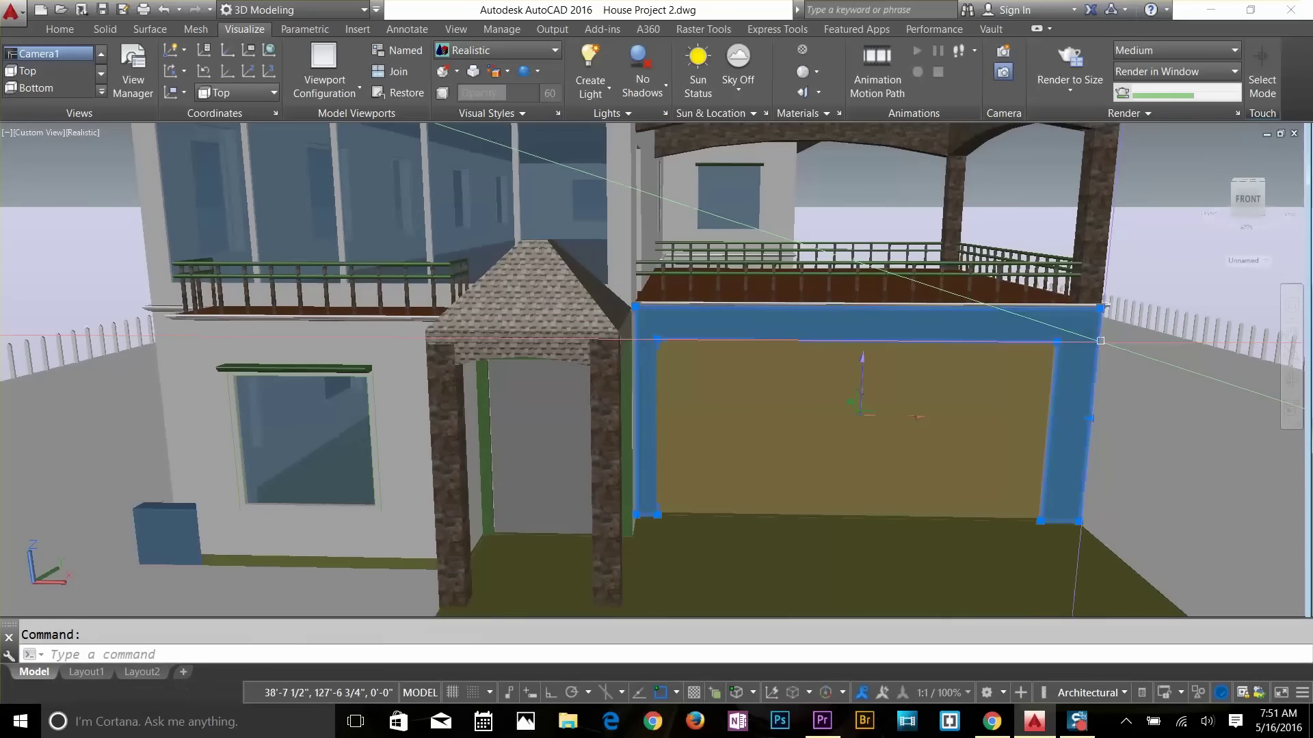
pyautogui.press('Escape')
# Step: Check the layer of the wall around the garage door and attach Jagged Rock Wall to the BRICK WALL layer
pyautogui.doubleClick(658, 410)
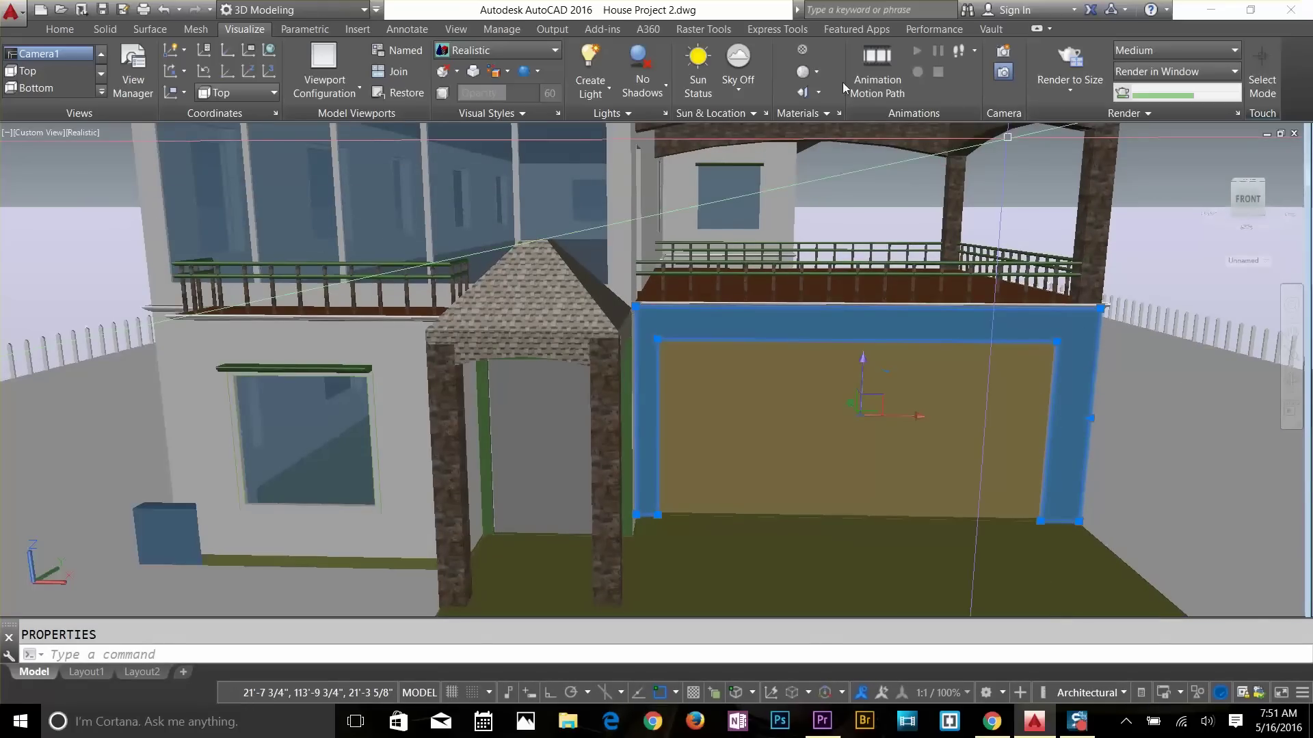
pyautogui.click(803, 113)
pyautogui.click(814, 153)
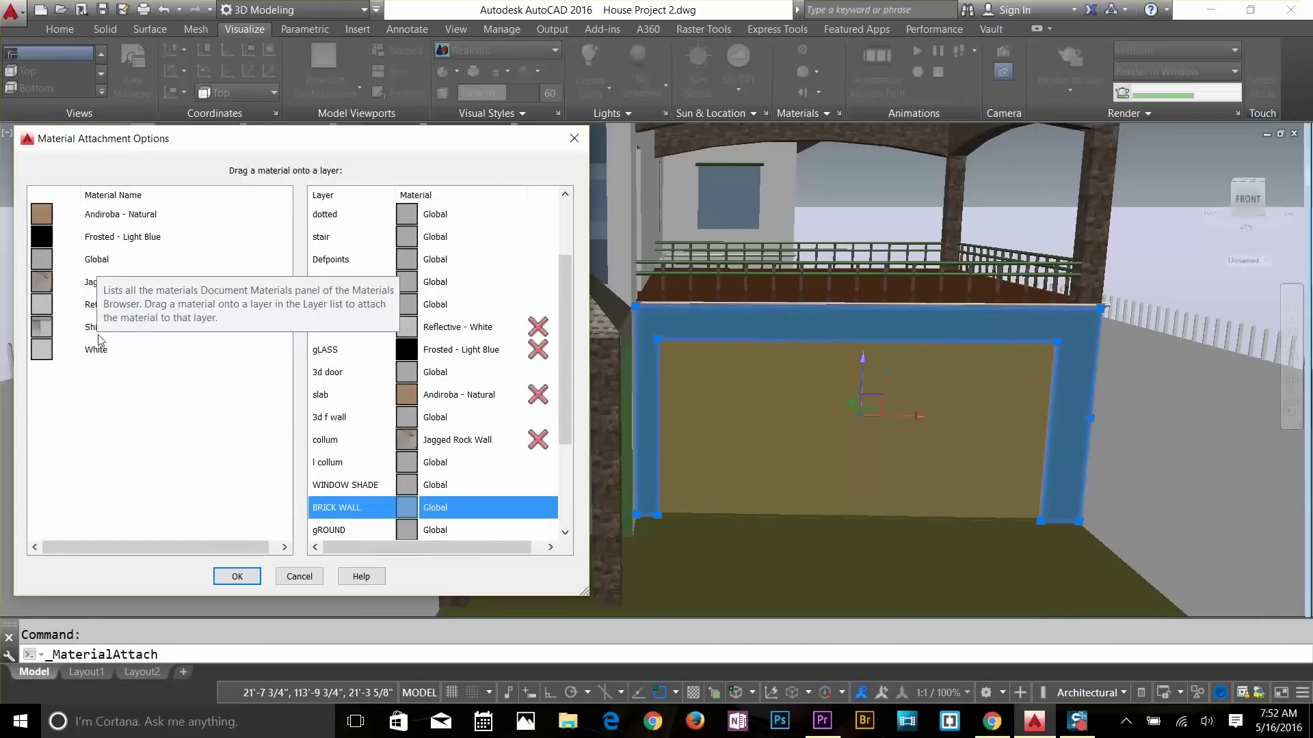
pyautogui.moveTo(96, 282); pyautogui.dragTo(355, 507)
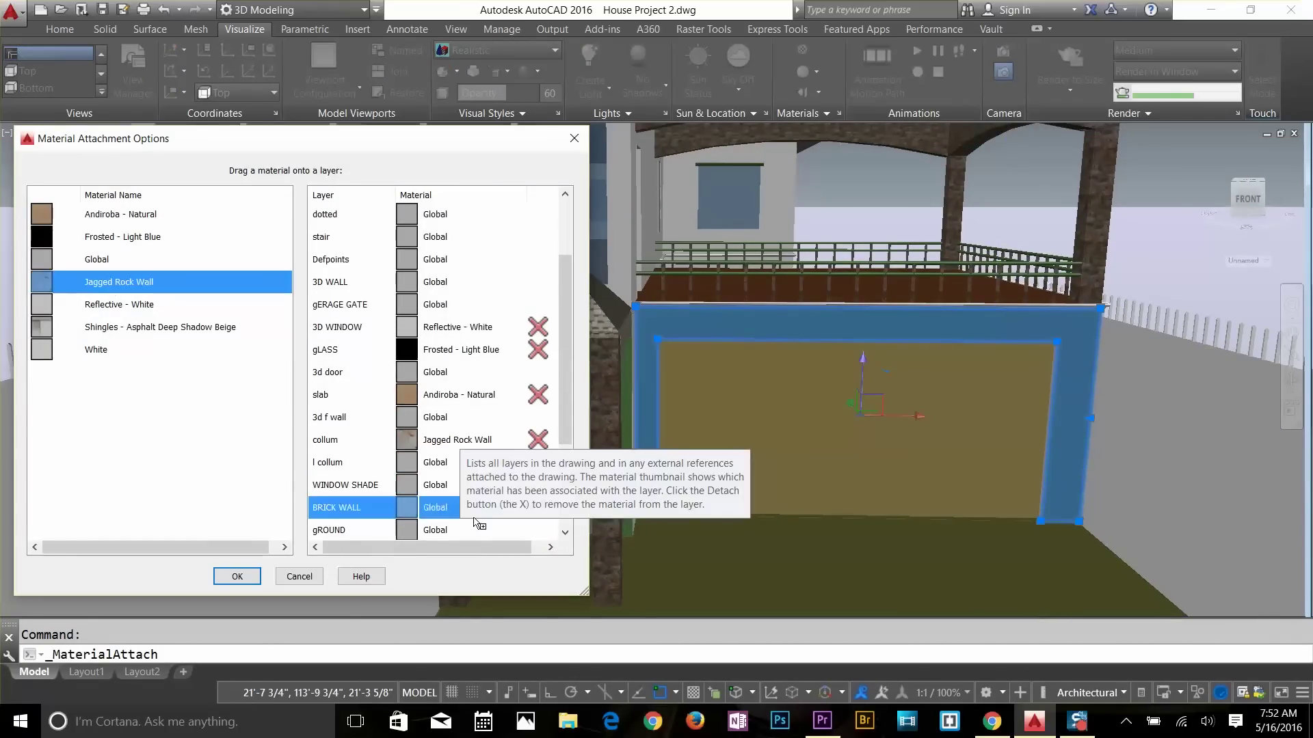
pyautogui.click(237, 576)
pyautogui.press('Escape')
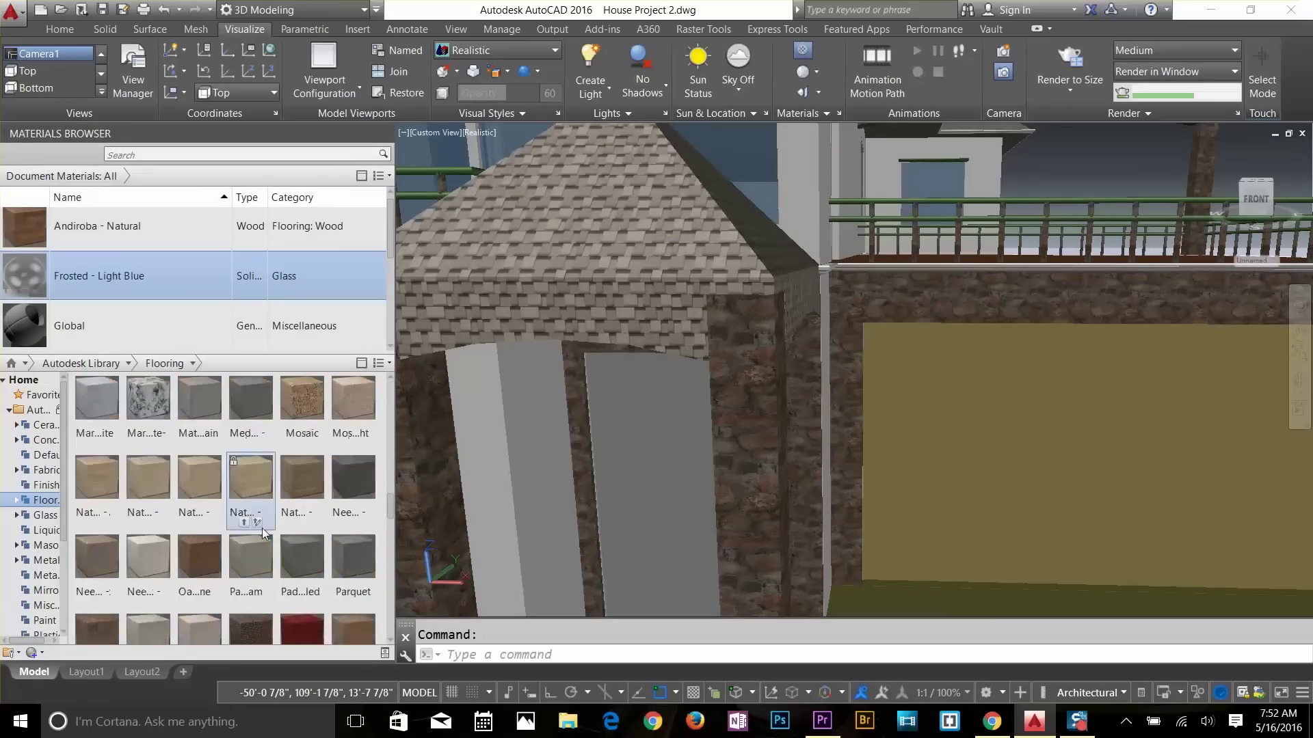
pyautogui.doubleClick(192, 556)
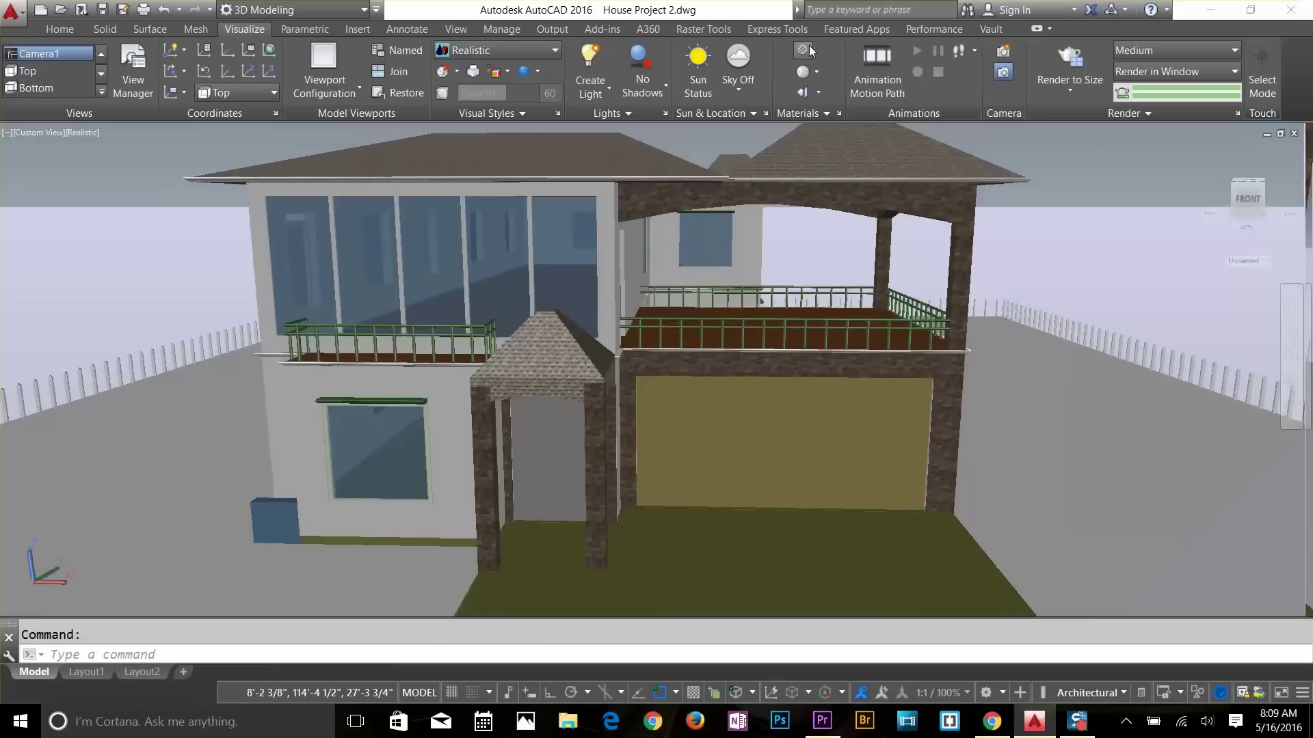
# Step: Duplicate the Andiroba - Natural material in the document materials and name the copy gerage
pyautogui.click(809, 45)
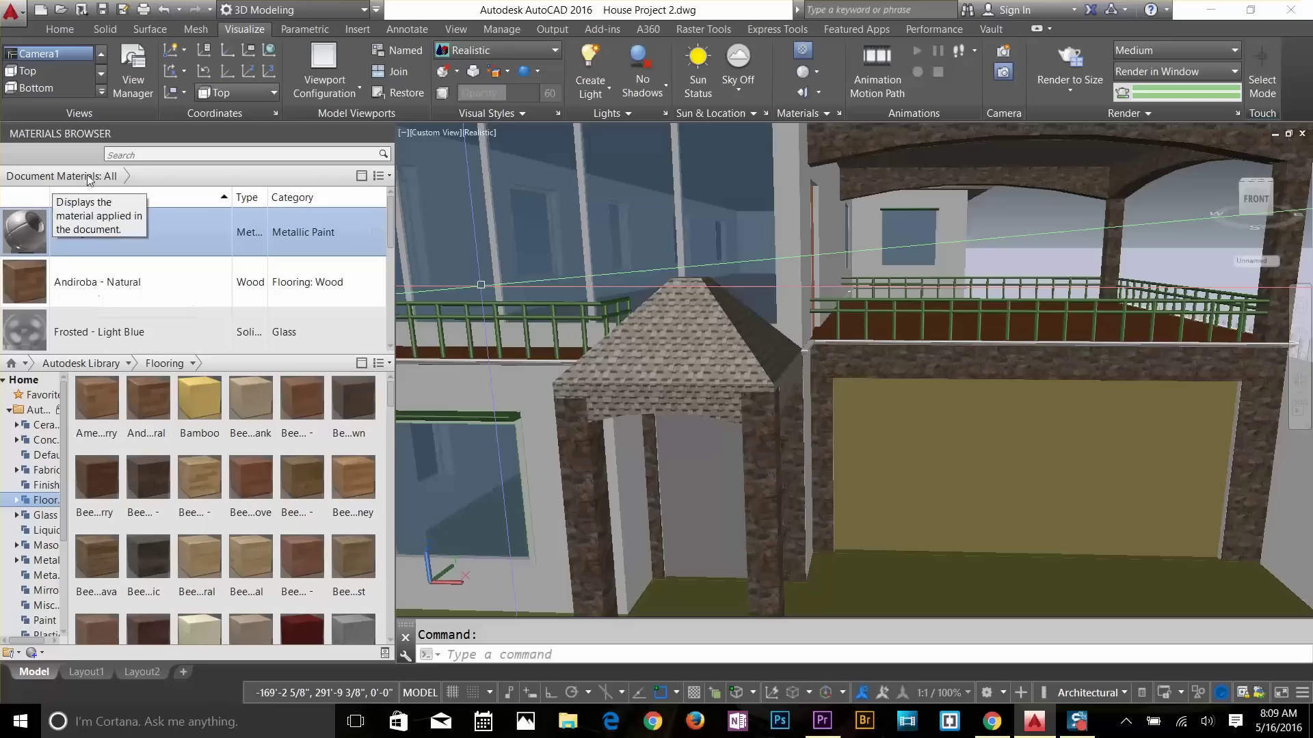
pyautogui.rightClick(69, 277)
pyautogui.click(102, 348)
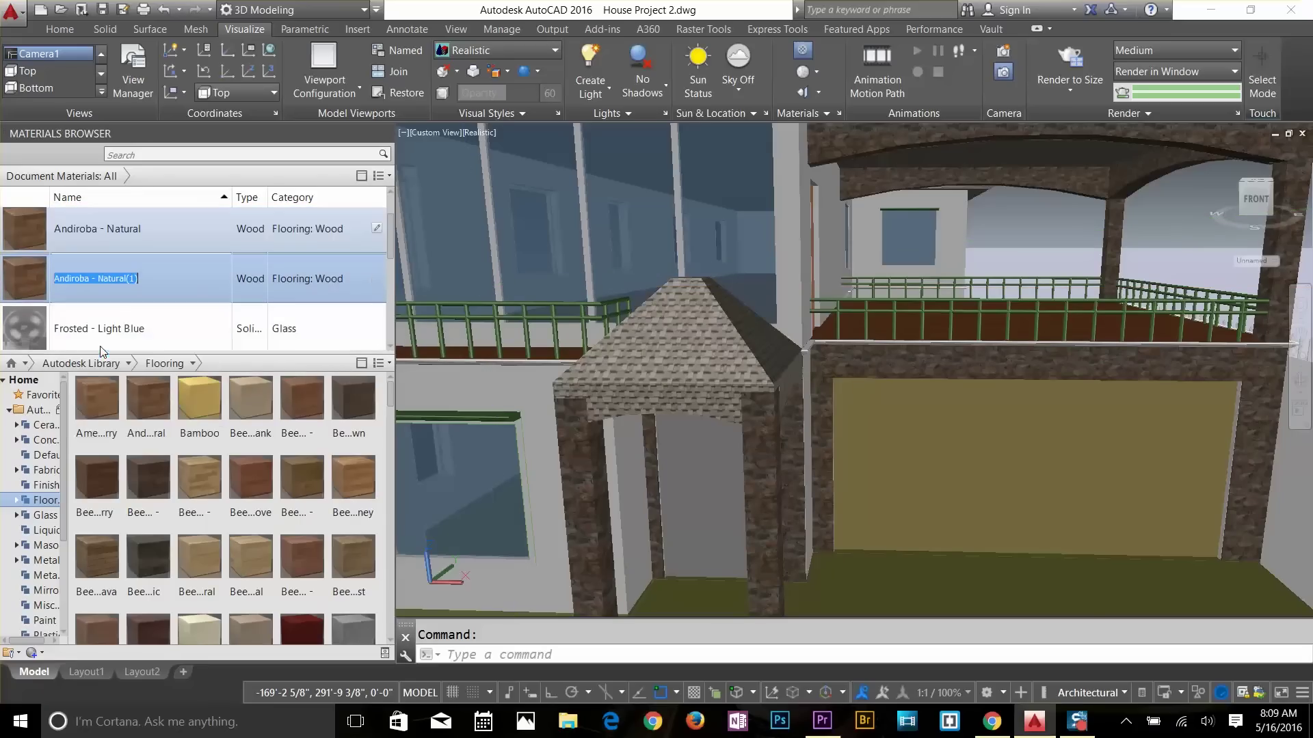
pyautogui.write('gera')
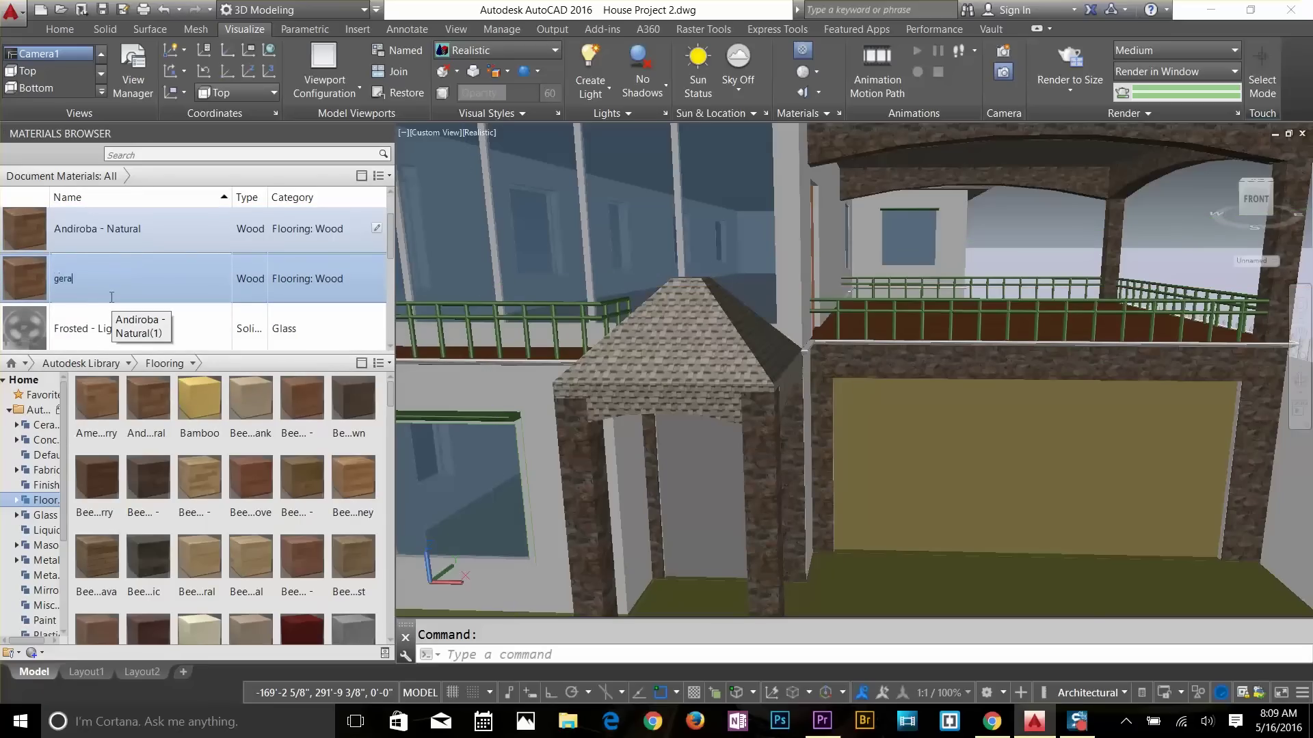
pyautogui.write('ge')
pyautogui.press('Return')
# Step: Edit the gerage material and replace its wood image with the gray garage door picture from the Desktop
pyautogui.doubleClick(71, 327)
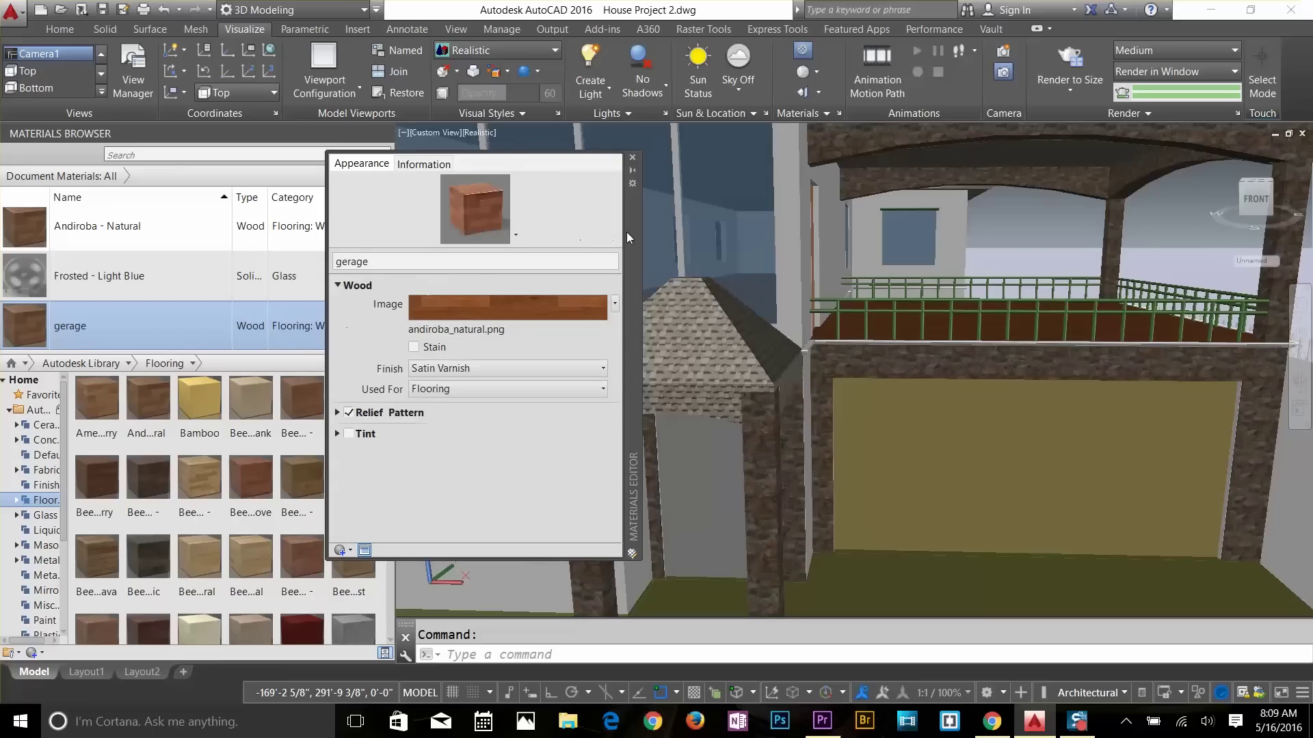
pyautogui.click(458, 304)
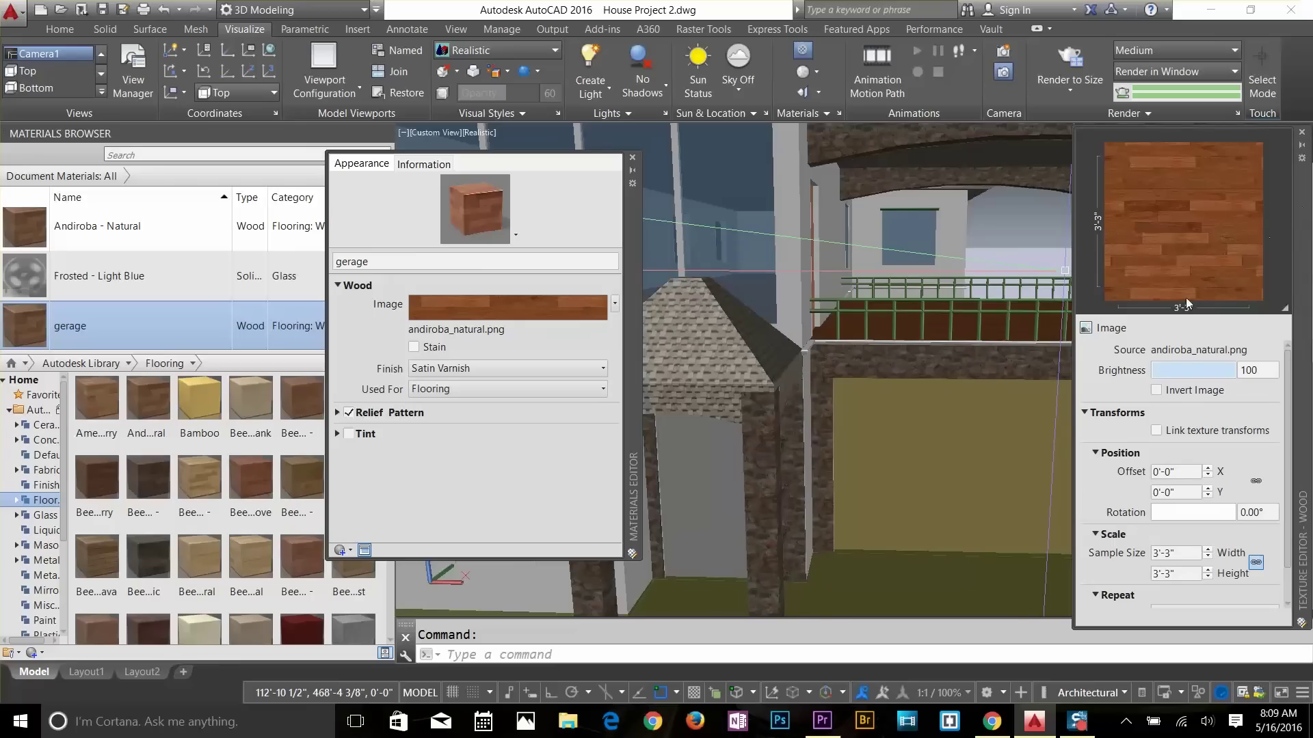
pyautogui.click(1178, 351)
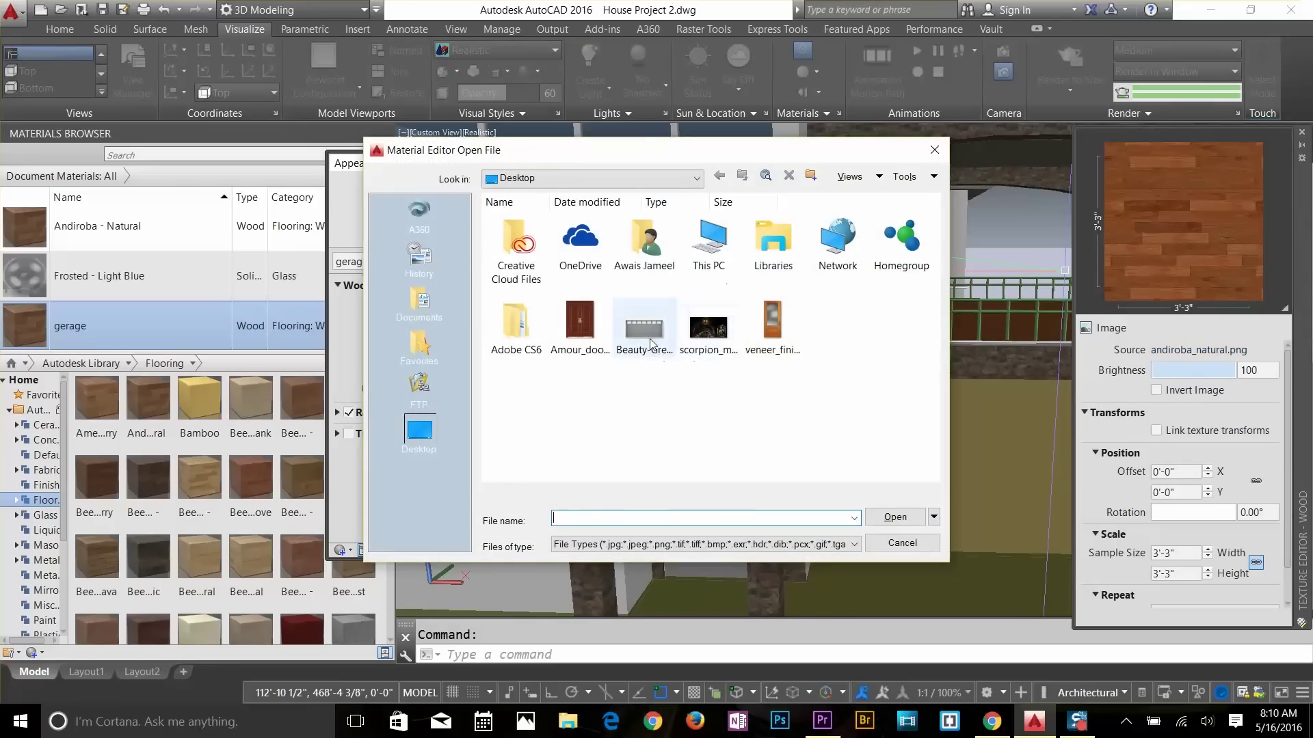
pyautogui.doubleClick(649, 340)
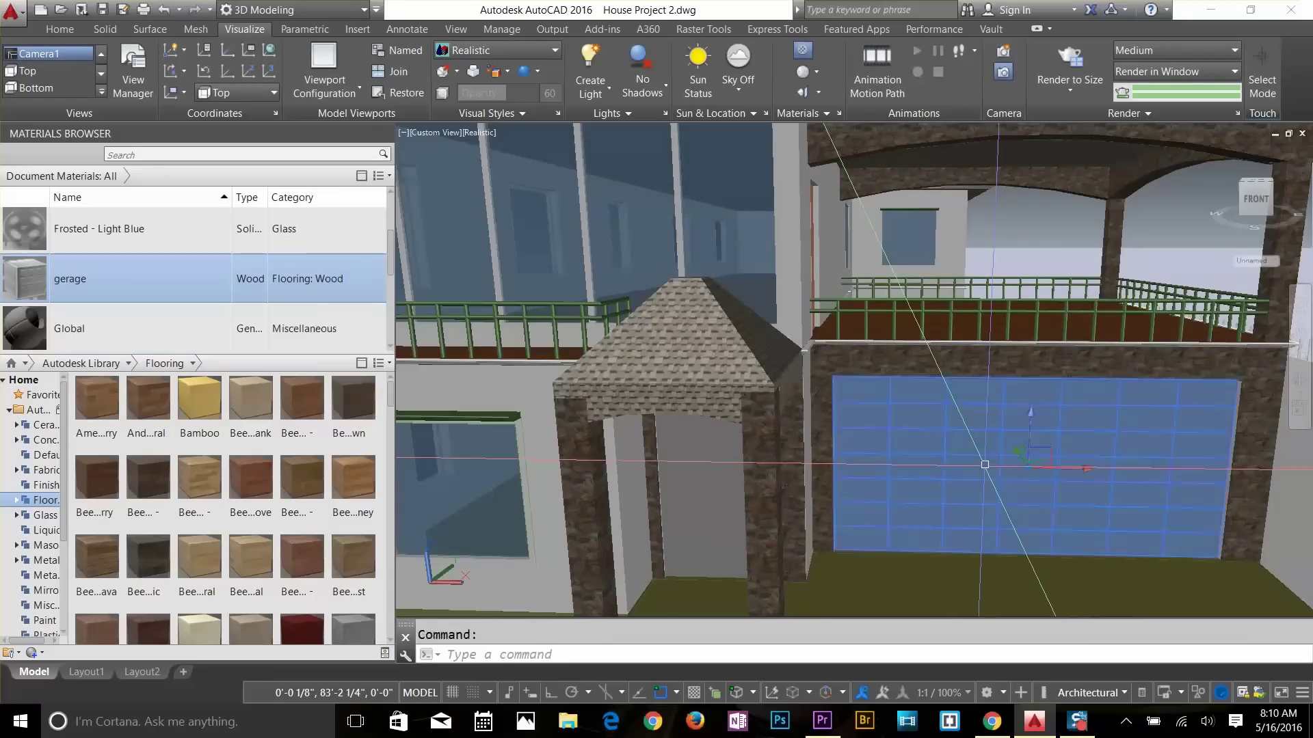
# Step: Assign the gerage material to the selected garage door and apply box mapping to the door
pyautogui.rightClick(81, 276)
pyautogui.click(75, 285)
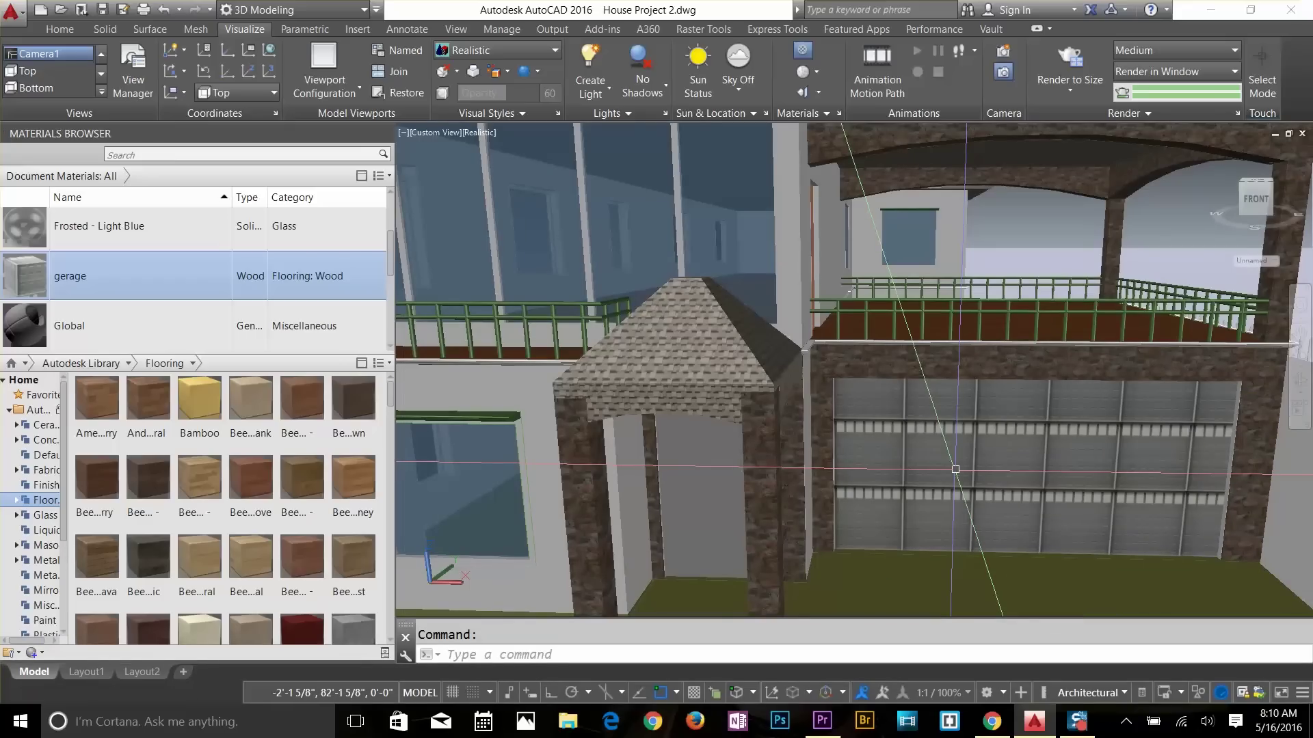
pyautogui.click(955, 469)
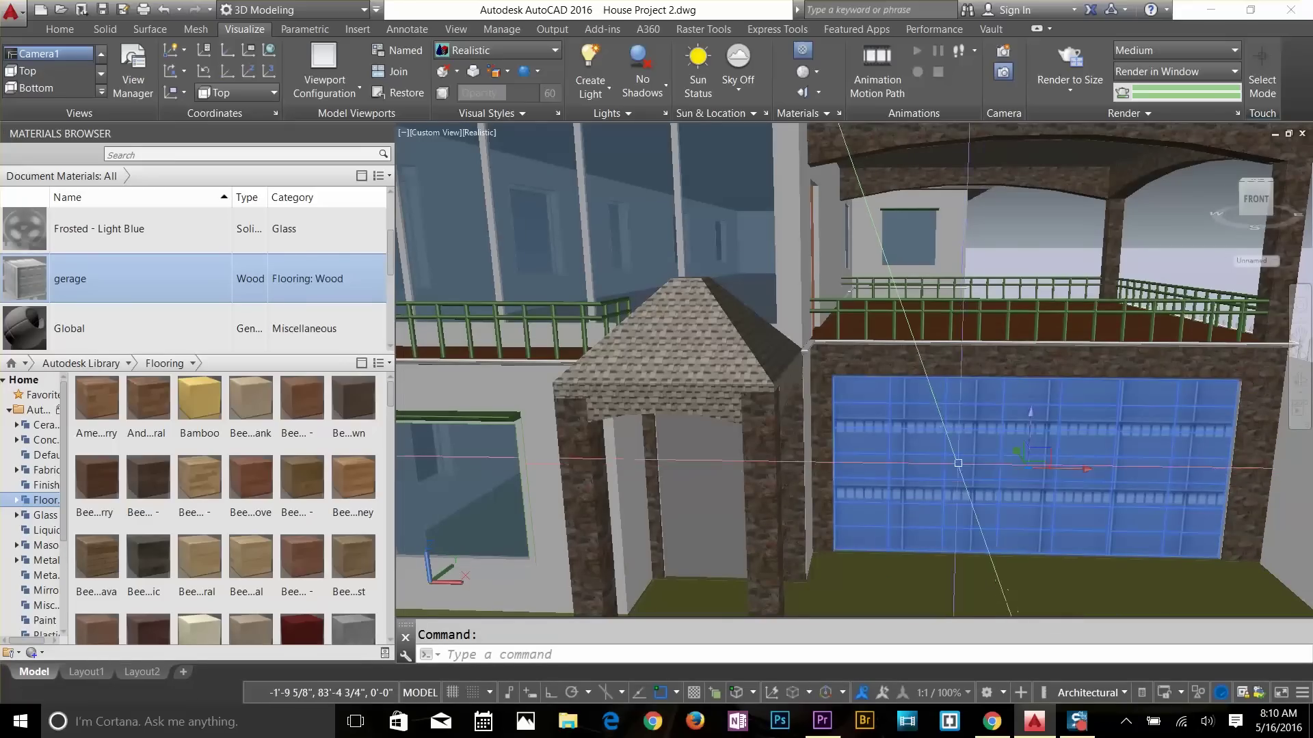
pyautogui.click(815, 72)
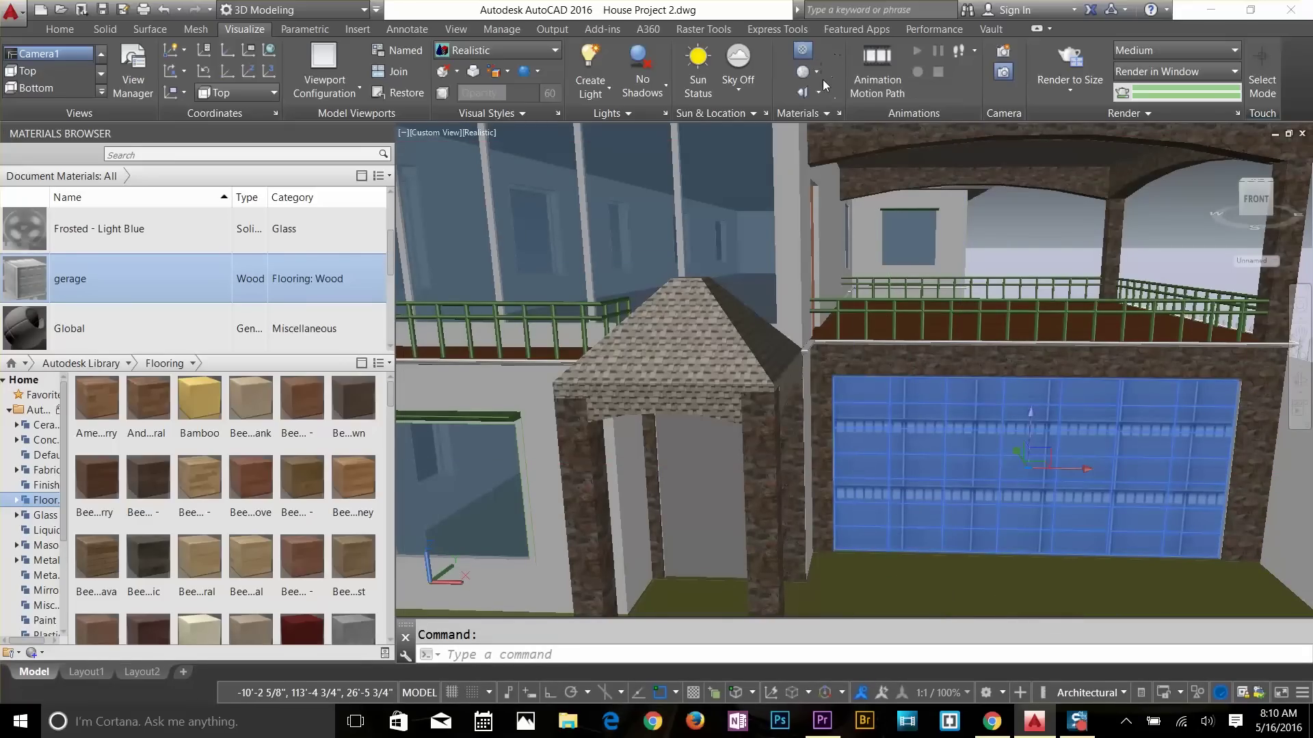
pyautogui.click(820, 91)
pyautogui.click(827, 151)
# Step: Stretch the mapping box in width and height until a single garage door picture covers the whole door
pyautogui.moveTo(1214, 481); pyautogui.dragTo(967, 390, button='middle')
pyautogui.moveTo(974, 375); pyautogui.dragTo(1078, 375)
pyautogui.scroll(-5, 1078, 375)
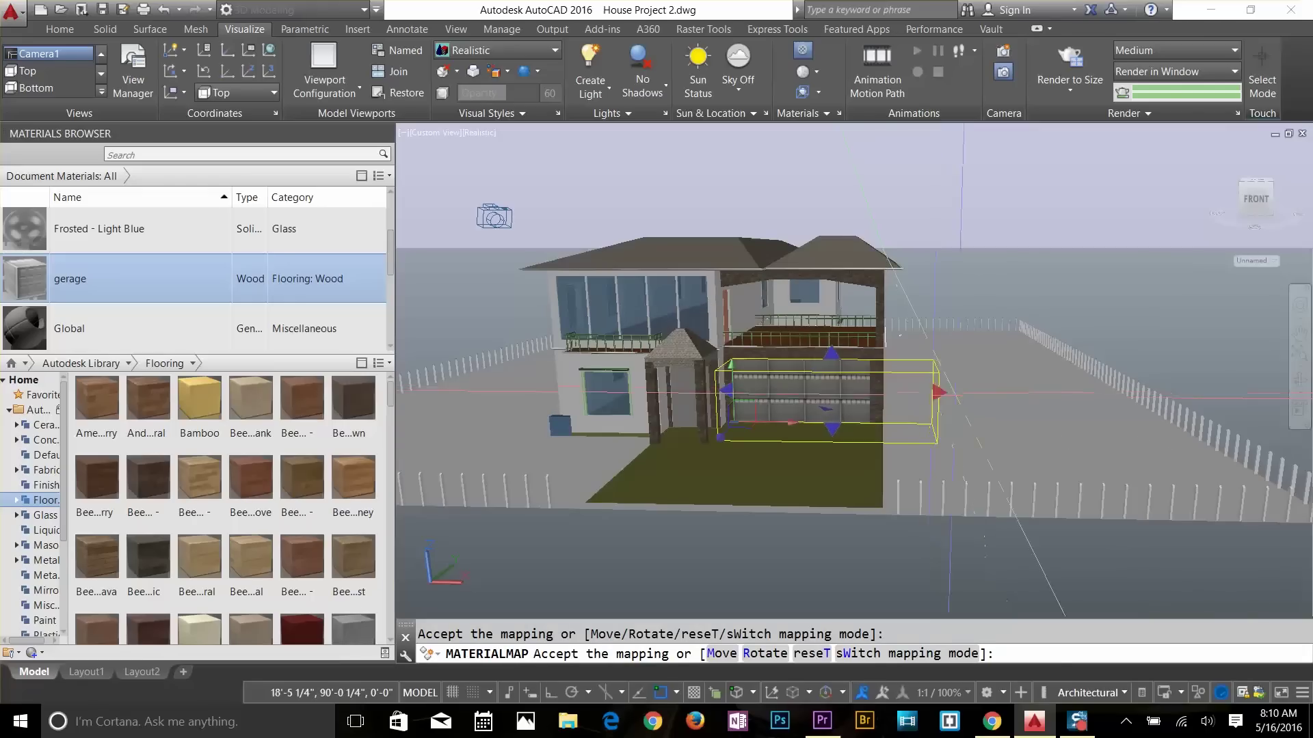
pyautogui.moveTo(968, 393); pyautogui.dragTo(1142, 394)
pyautogui.moveTo(974, 352); pyautogui.dragTo(974, 257)
pyautogui.moveTo(1227, 345); pyautogui.dragTo(1289, 346)
pyautogui.scroll(-3, 1288, 346)
pyautogui.moveTo(1156, 369); pyautogui.dragTo(1299, 370)
pyautogui.moveTo(1298, 369); pyautogui.dragTo(1194, 402, button='middle')
pyautogui.scroll(8, 794, 384)
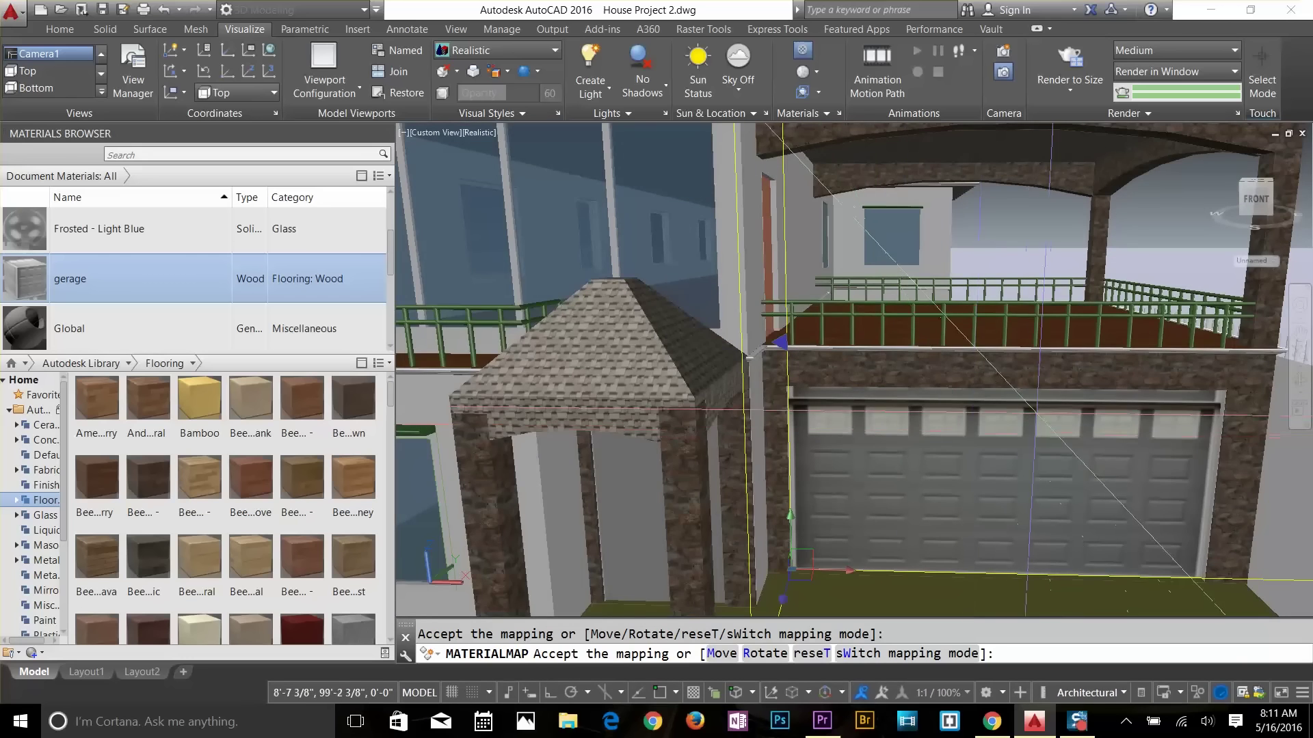
# Step: Raise the mapping box's upper face slightly to fit the picture to the garage door and accept the mapping
pyautogui.scroll(-4, 855, 376)
pyautogui.keyDown('shift'); pyautogui.moveTo(924, 318); pyautogui.dragTo(897, 387, button='middle'); pyautogui.keyUp('shift')
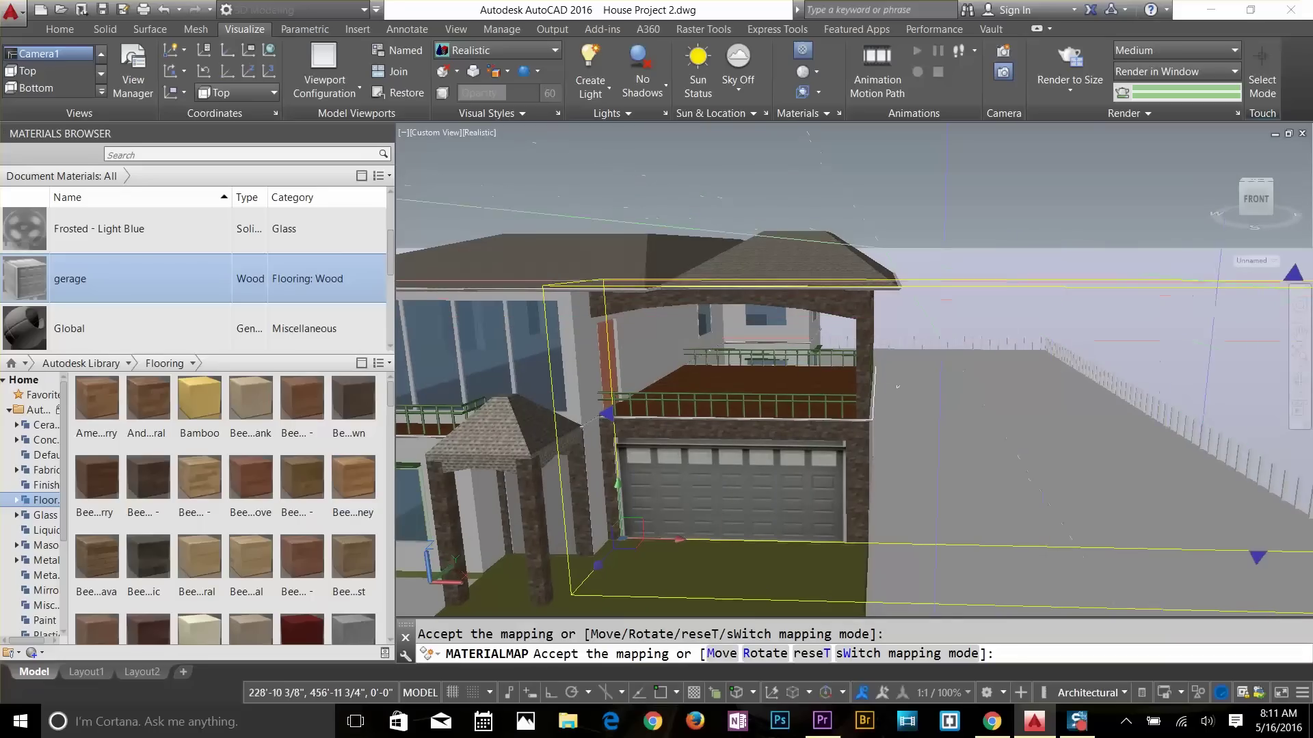
pyautogui.moveTo(1293, 273); pyautogui.dragTo(1294, 266)
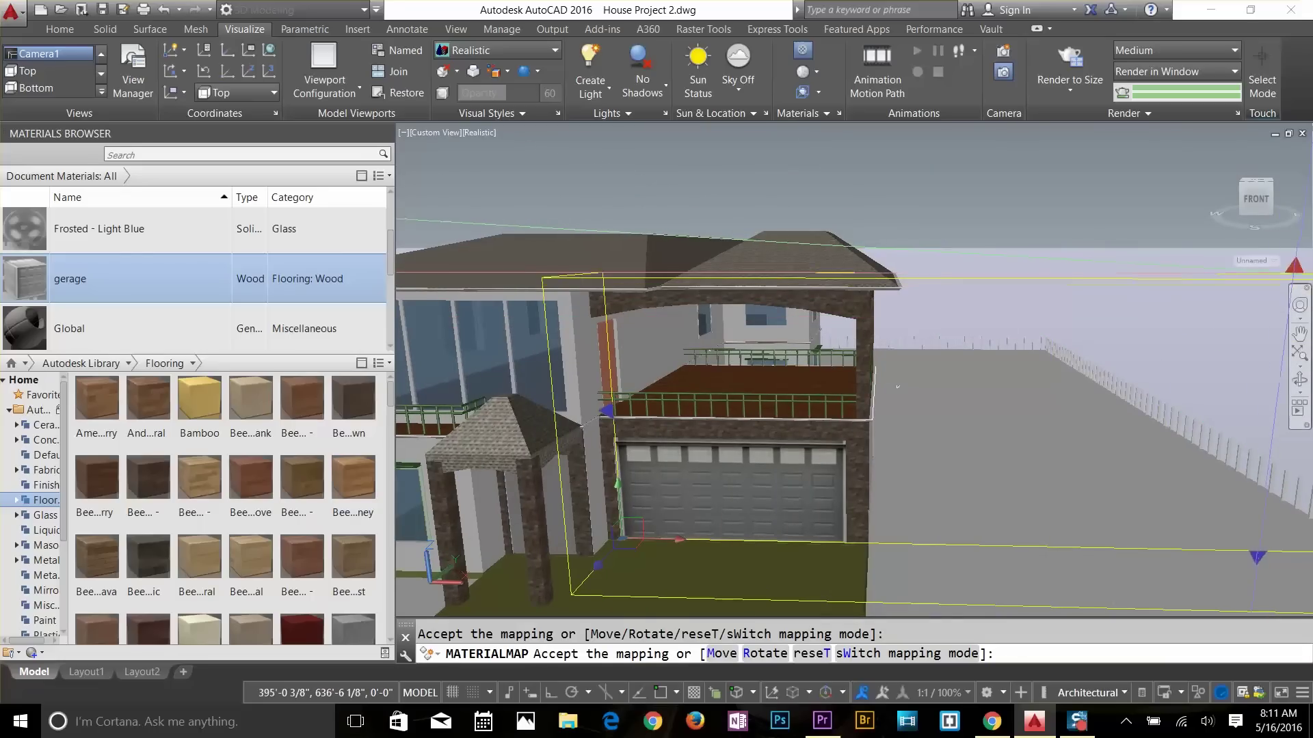
pyautogui.click(1273, 266)
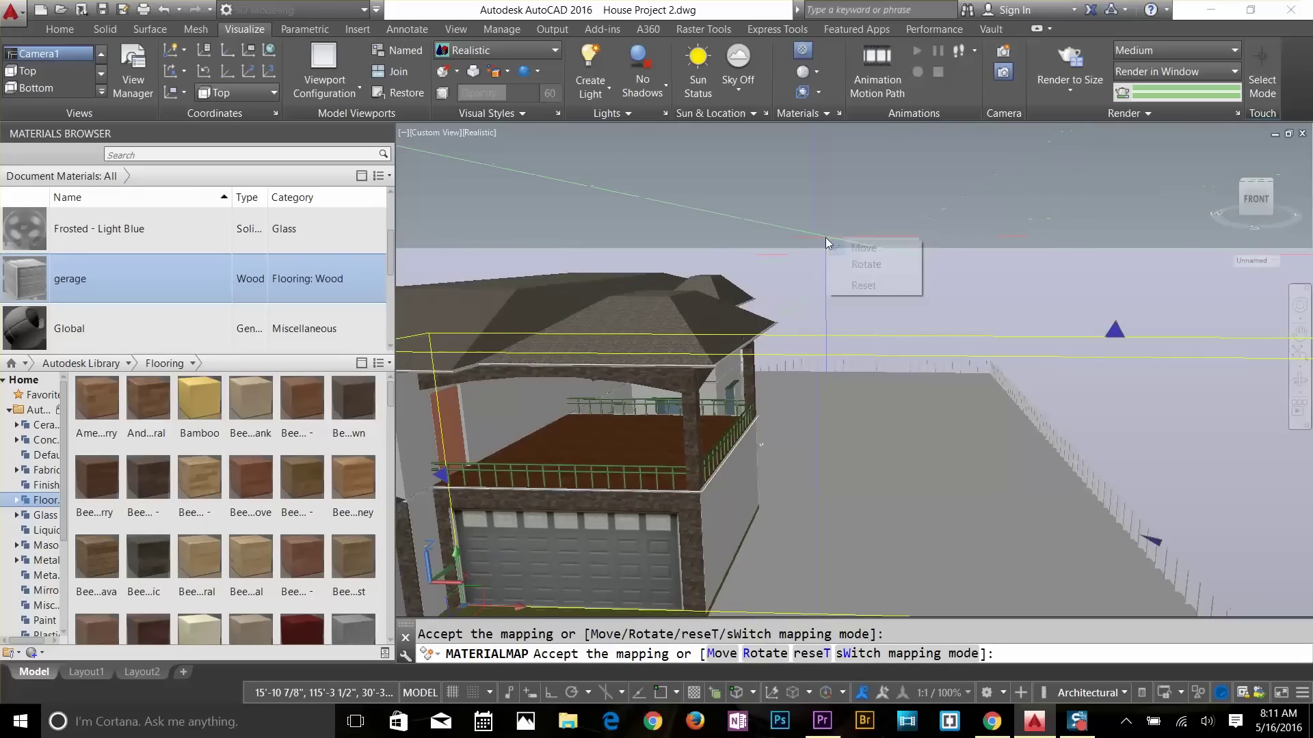
pyautogui.rightClick(808, 218)
pyautogui.click(814, 223)
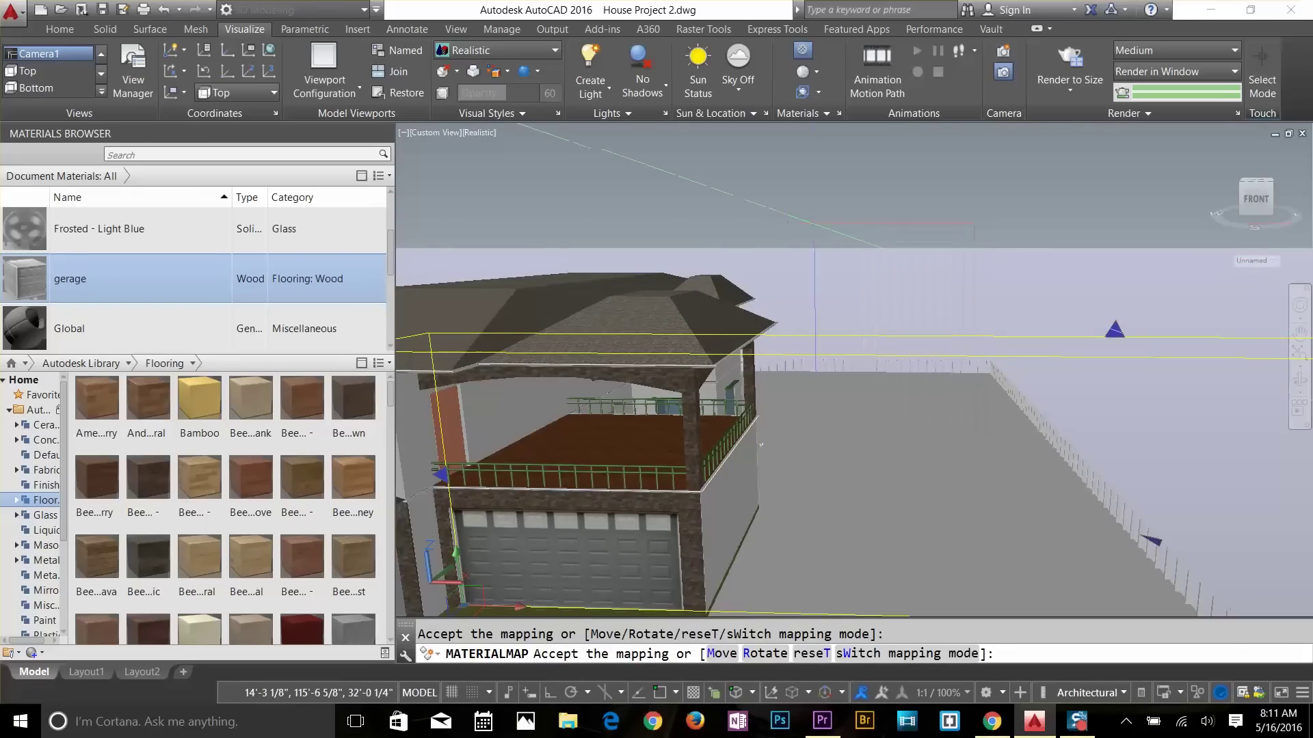
pyautogui.press('Return')
# Step: Select the upper balcony door, duplicate the gerage material and name the copy door
pyautogui.keyDown('shift'); pyautogui.moveTo(633, 430); pyautogui.dragTo(810, 351, button='middle'); pyautogui.keyUp('shift')
pyautogui.scroll(2, 865, 359)
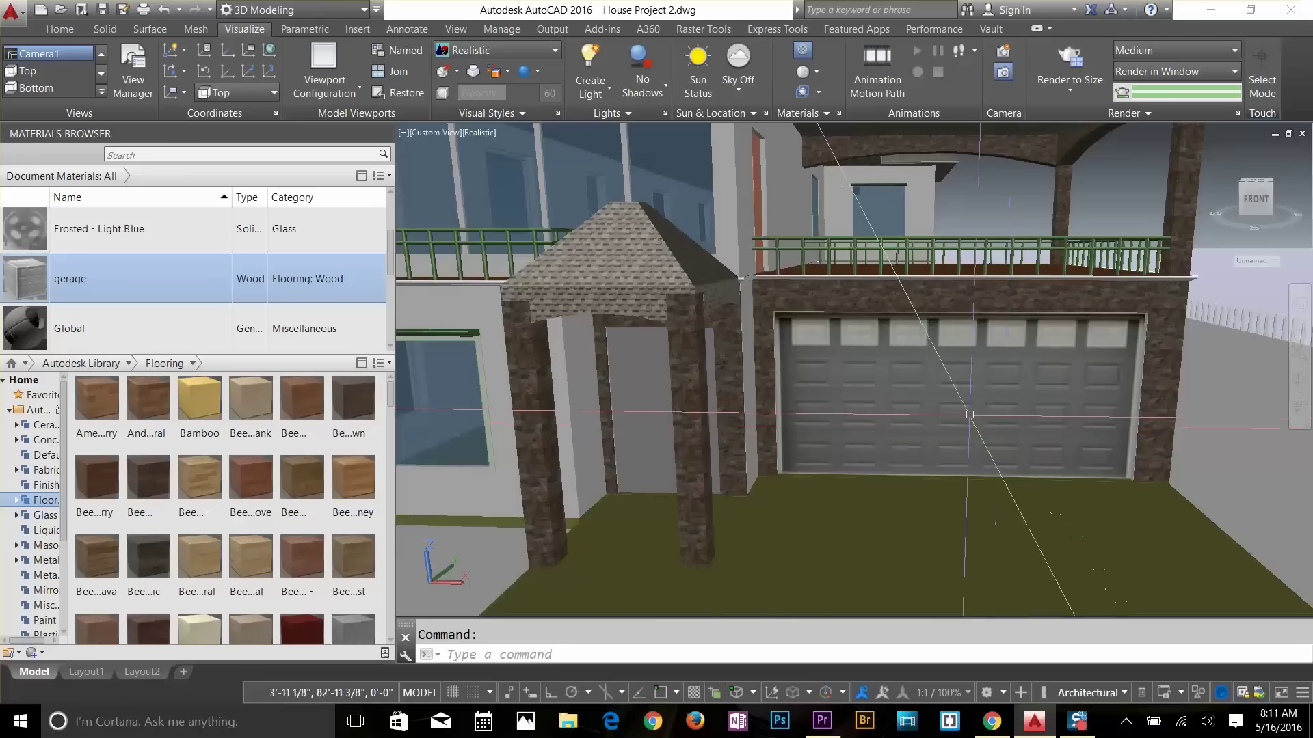
pyautogui.moveTo(823, 349); pyautogui.dragTo(893, 397, button='middle')
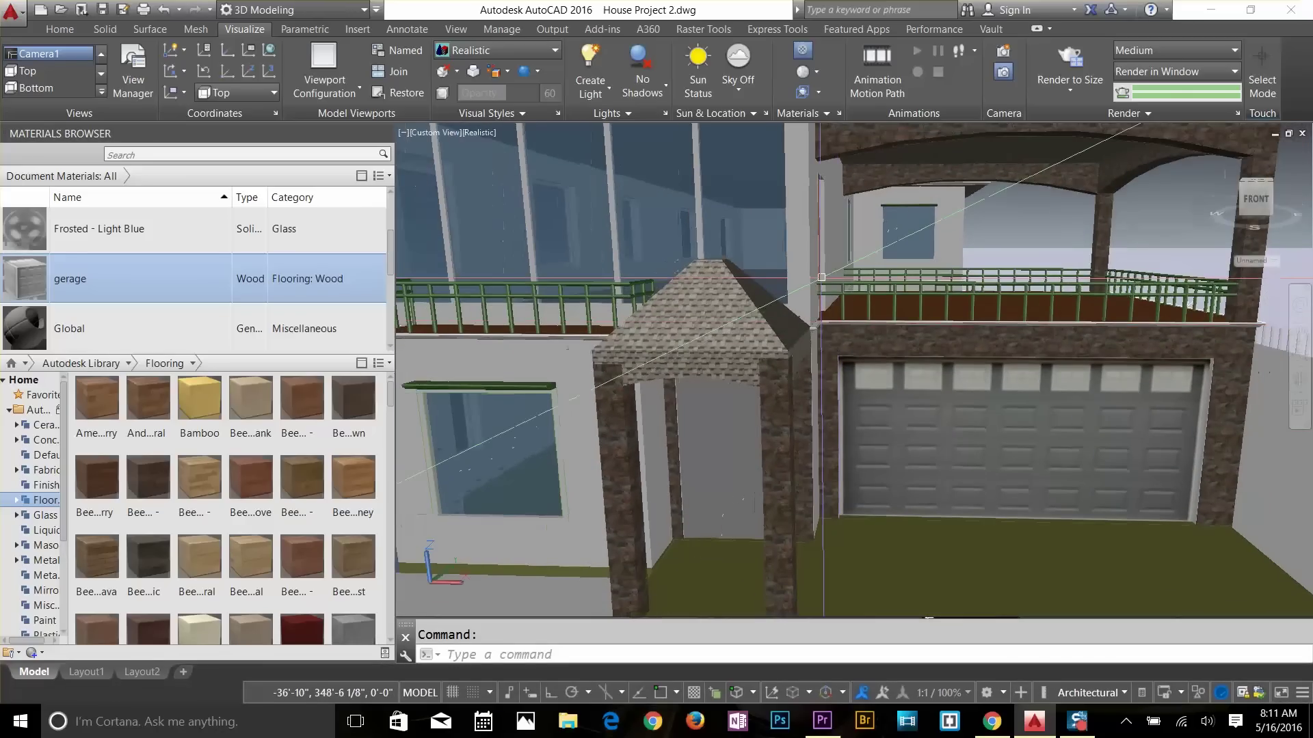
pyautogui.keyDown('shift'); pyautogui.moveTo(821, 278); pyautogui.dragTo(776, 282, button='middle'); pyautogui.keyUp('shift')
pyautogui.click(777, 277)
pyautogui.rightClick(63, 279)
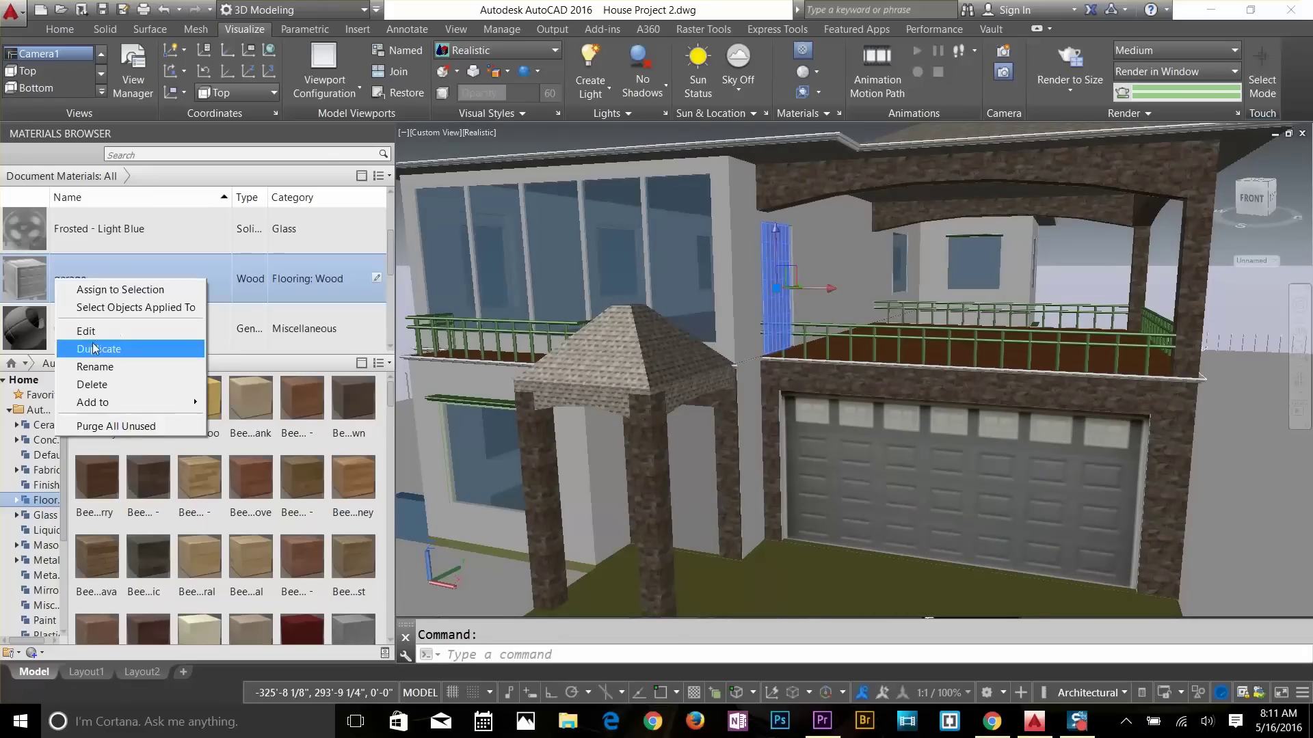
pyautogui.click(100, 350)
pyautogui.write('door')
pyautogui.press('Return')
pyautogui.press('Escape')
pyautogui.click(164, 413)
pyautogui.click(545, 308)
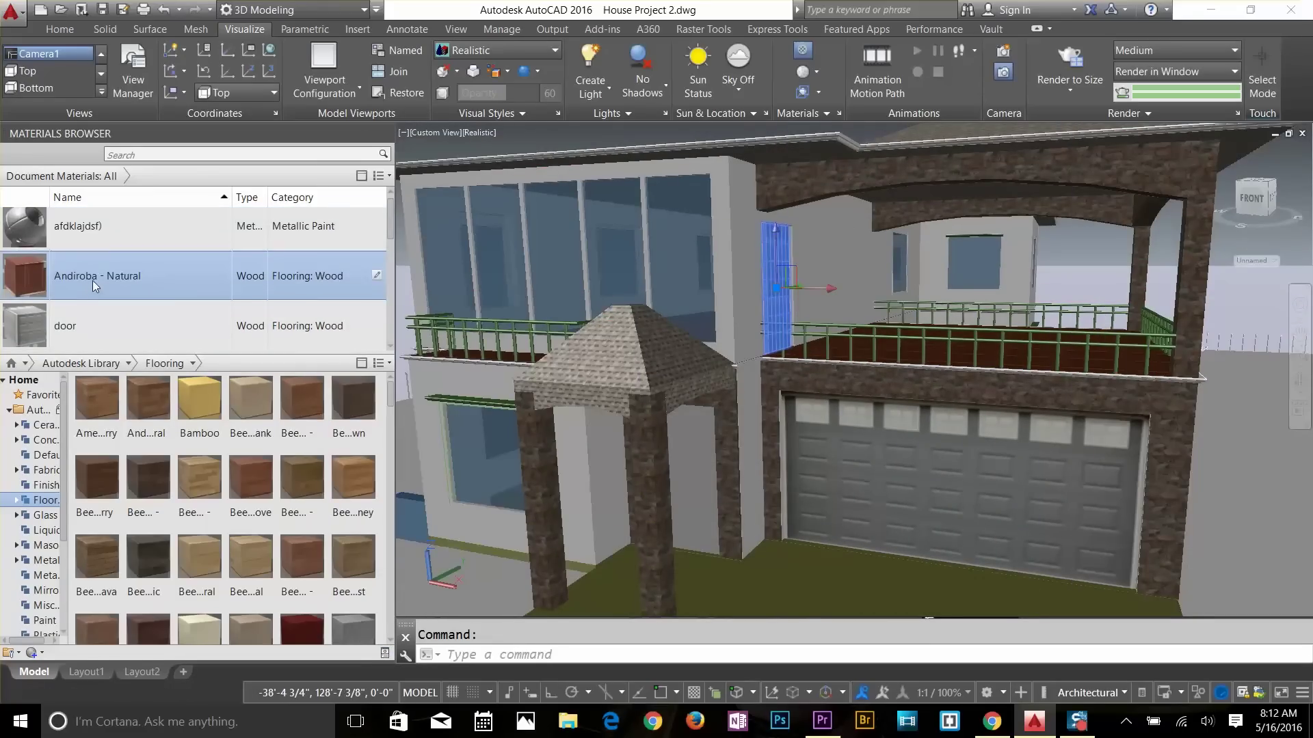
pyautogui.press('Escape')
# Step: Apply the door material to the upper balcony door and open its wood image for replacement
pyautogui.scroll(-4, 165, 313)
pyautogui.scroll(3, 166, 313)
pyautogui.moveTo(103, 276); pyautogui.dragTo(784, 281)
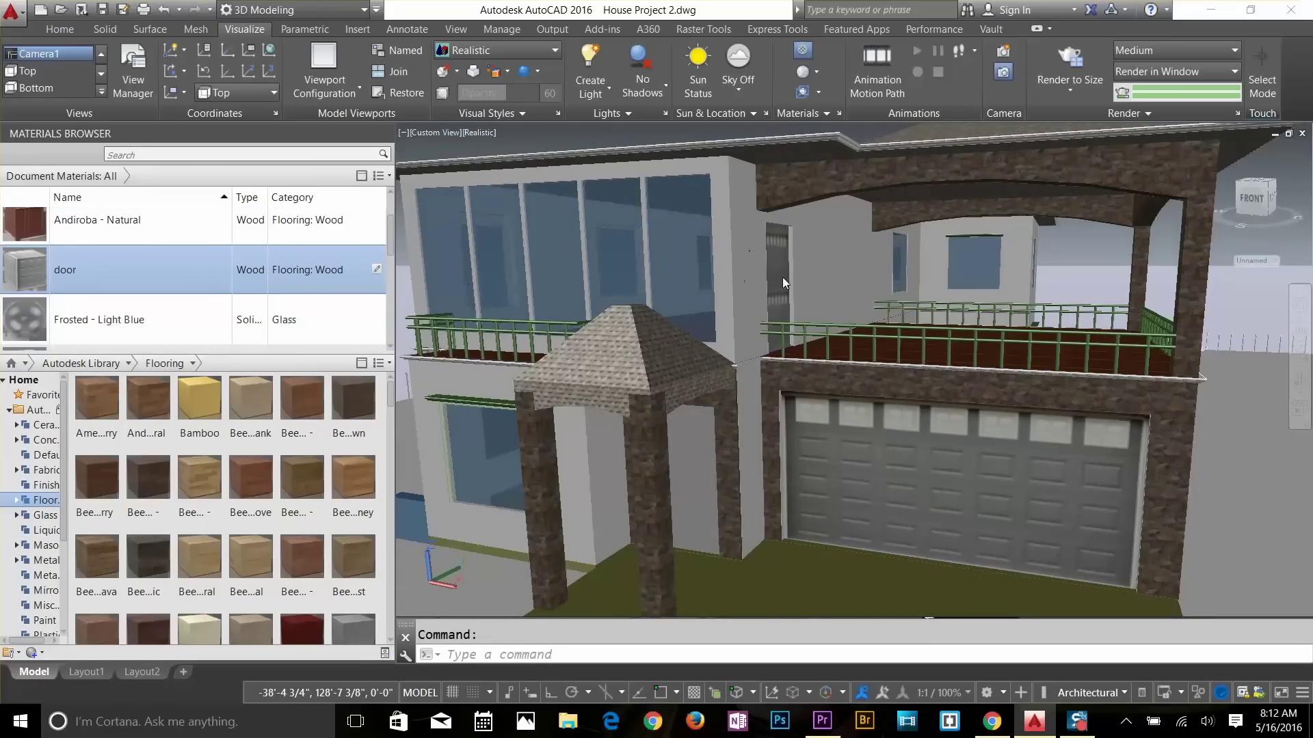
pyautogui.scroll(-2, 108, 271)
pyautogui.scroll(2, 146, 302)
pyautogui.doubleClick(146, 284)
pyautogui.click(507, 307)
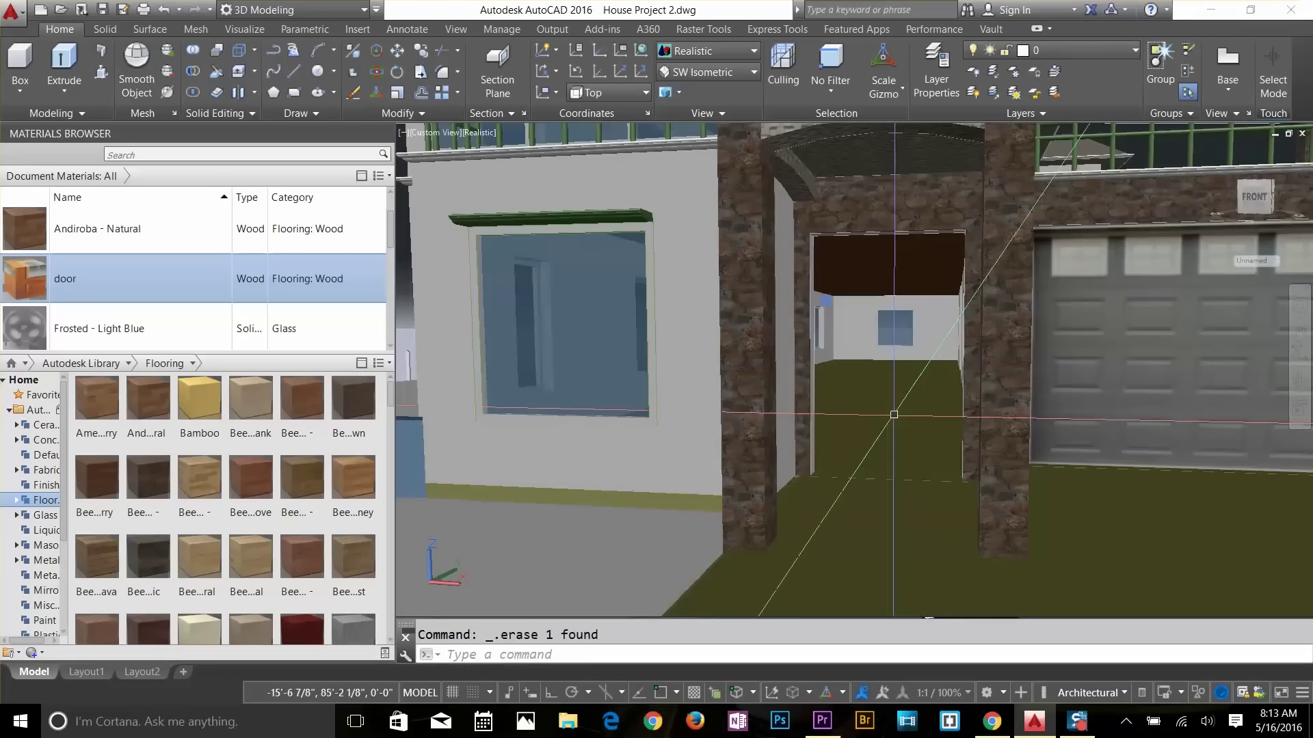
# Step: Undo the last operation and look through the document materials
pyautogui.write('u')
pyautogui.press('Return')
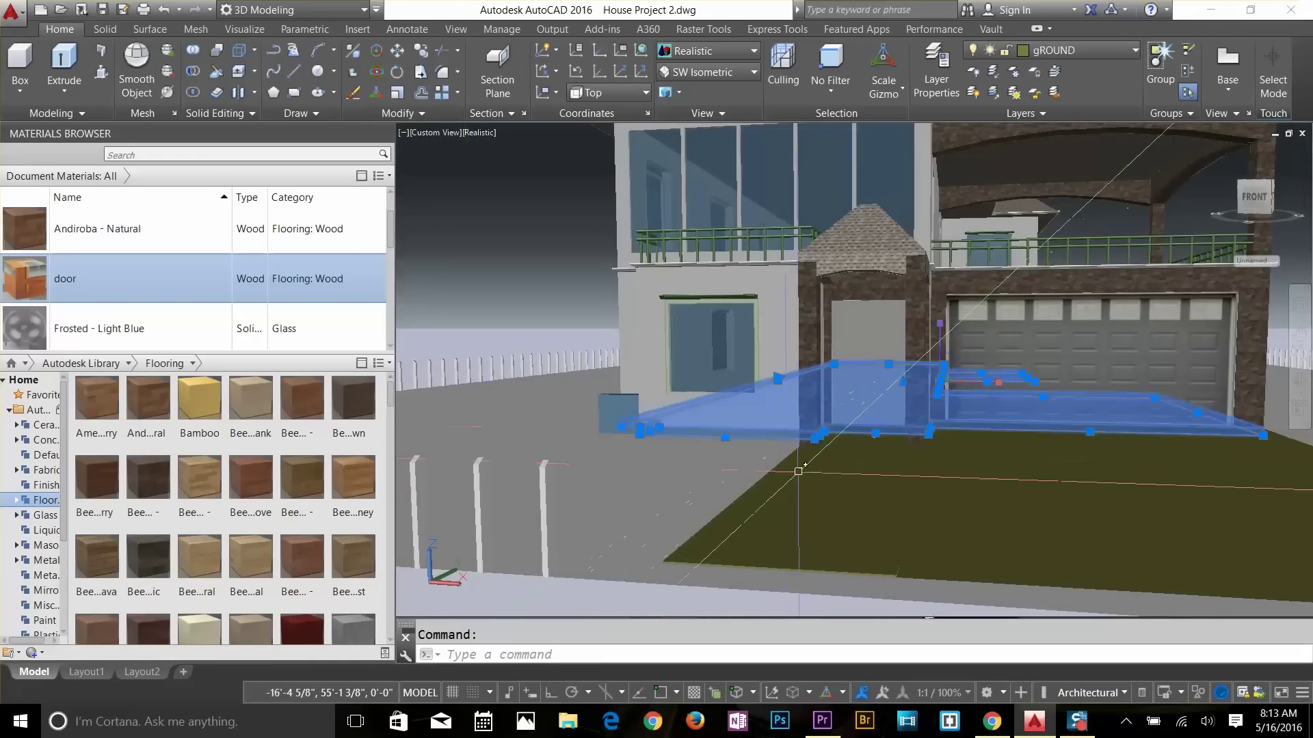
pyautogui.scroll(-5, 106, 302)
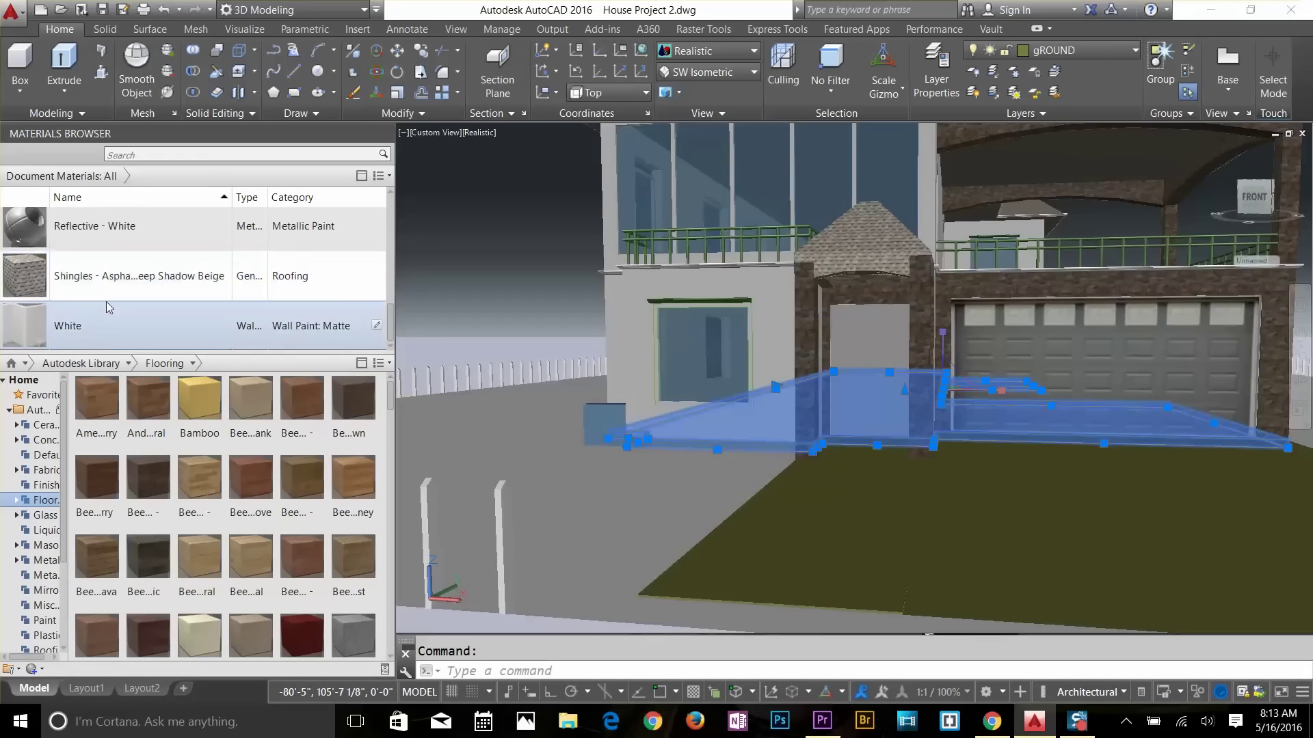
pyautogui.scroll(4, 101, 292)
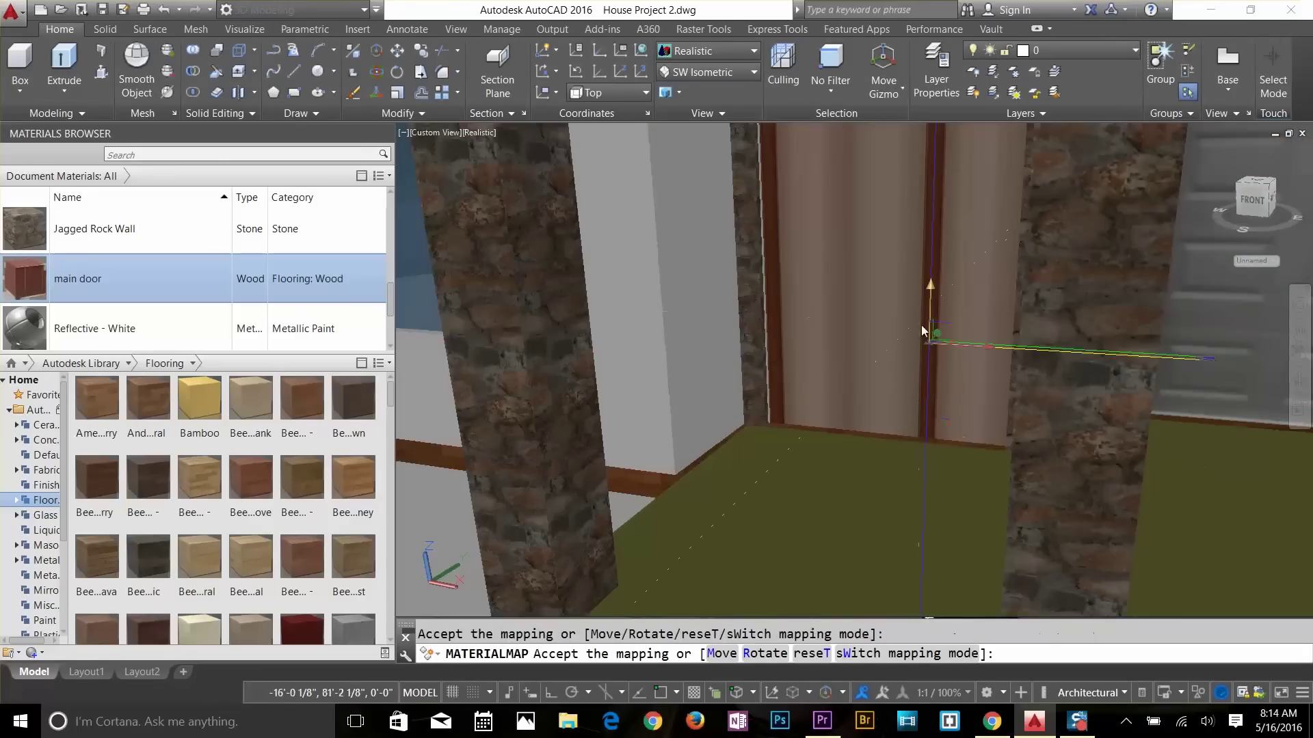
# Step: Restart planar mapping on the main entrance door and stretch the mapping plane upward so one door picture fills it
pyautogui.press('Escape')
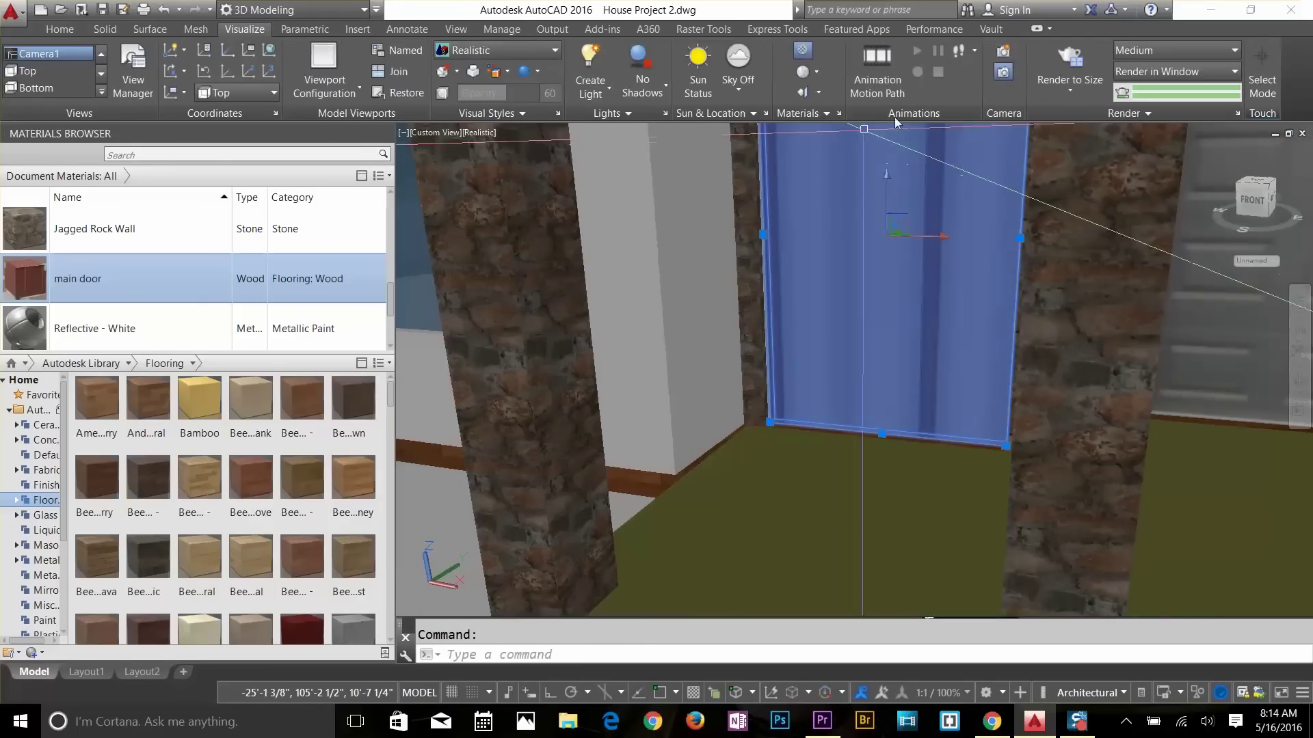
pyautogui.click(818, 91)
pyautogui.click(837, 121)
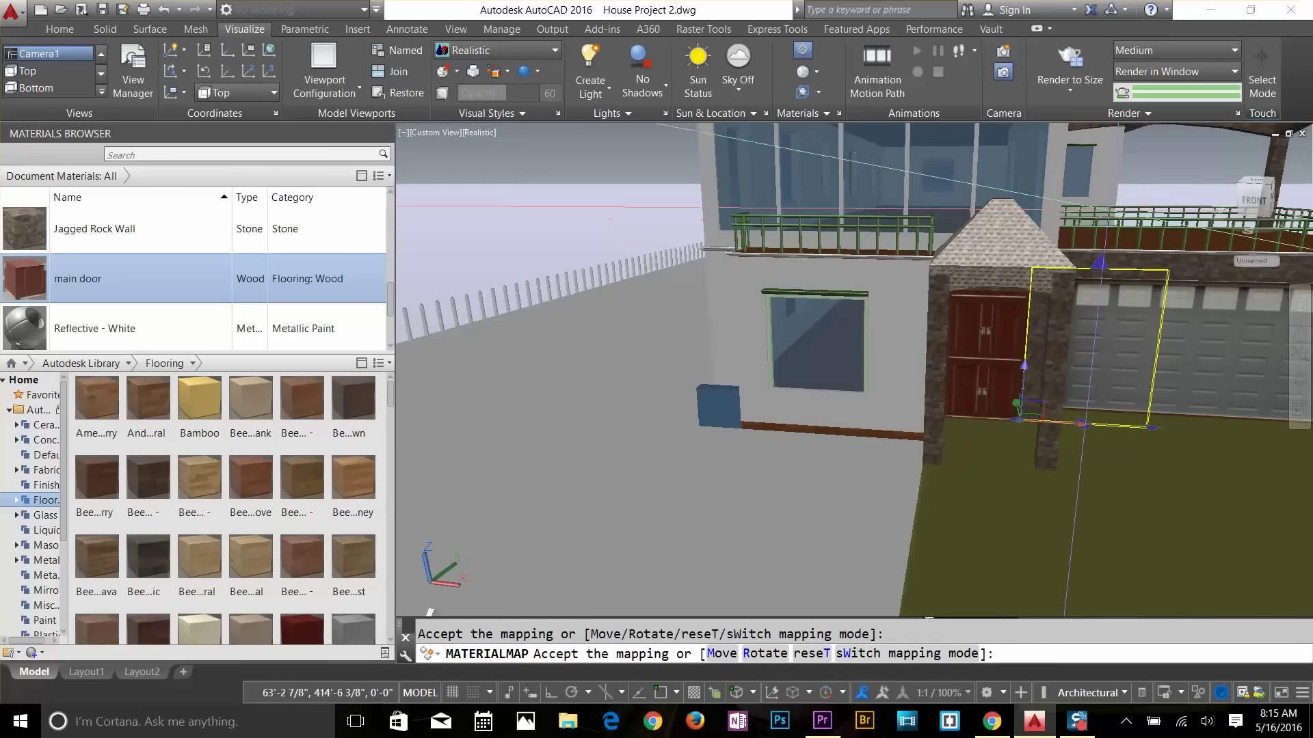
pyautogui.moveTo(1004, 263); pyautogui.dragTo(1010, 199)
pyautogui.keyDown('shift'); pyautogui.moveTo(1009, 232); pyautogui.dragTo(995, 198, button='middle'); pyautogui.keyUp('shift')
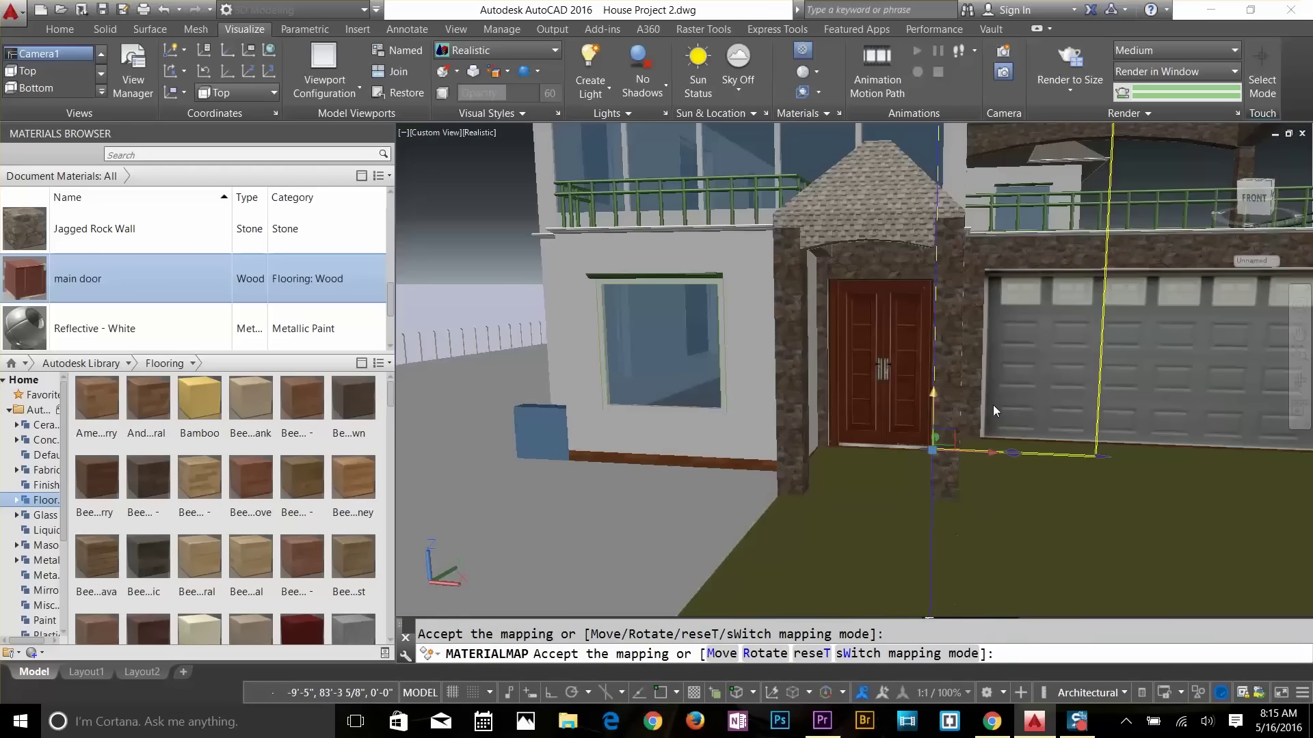
pyautogui.rightClick(748, 409)
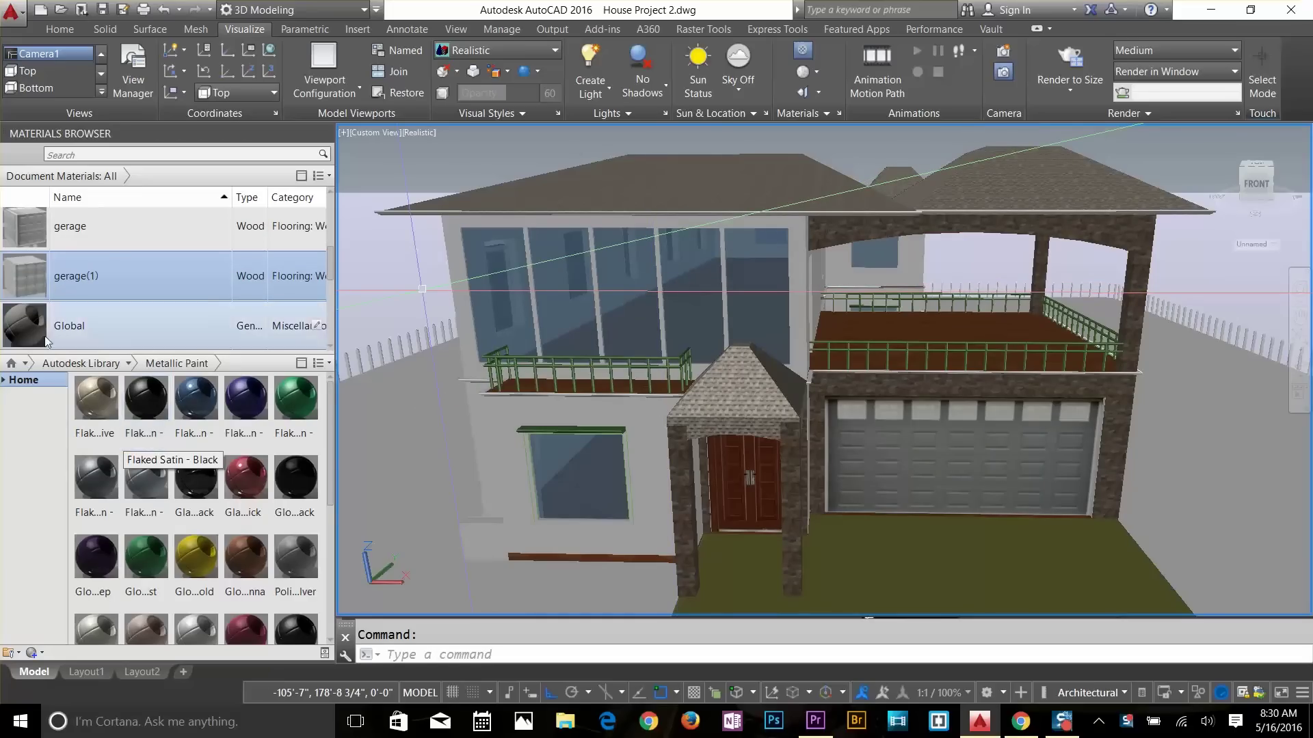
# Step: Add Metal 1800F Hot from the Autodesk Library's Metal category to the document materials
pyautogui.click(92, 363)
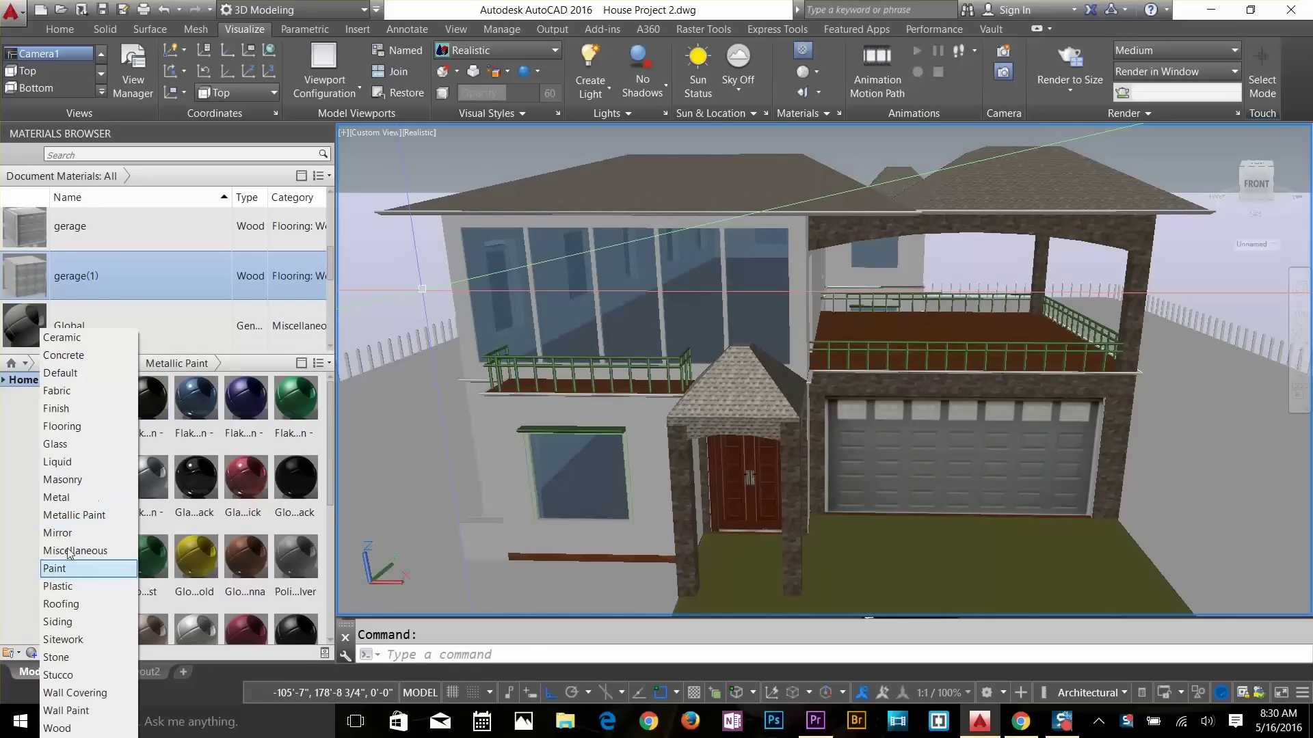
pyautogui.click(58, 497)
pyautogui.scroll(-6, 208, 465)
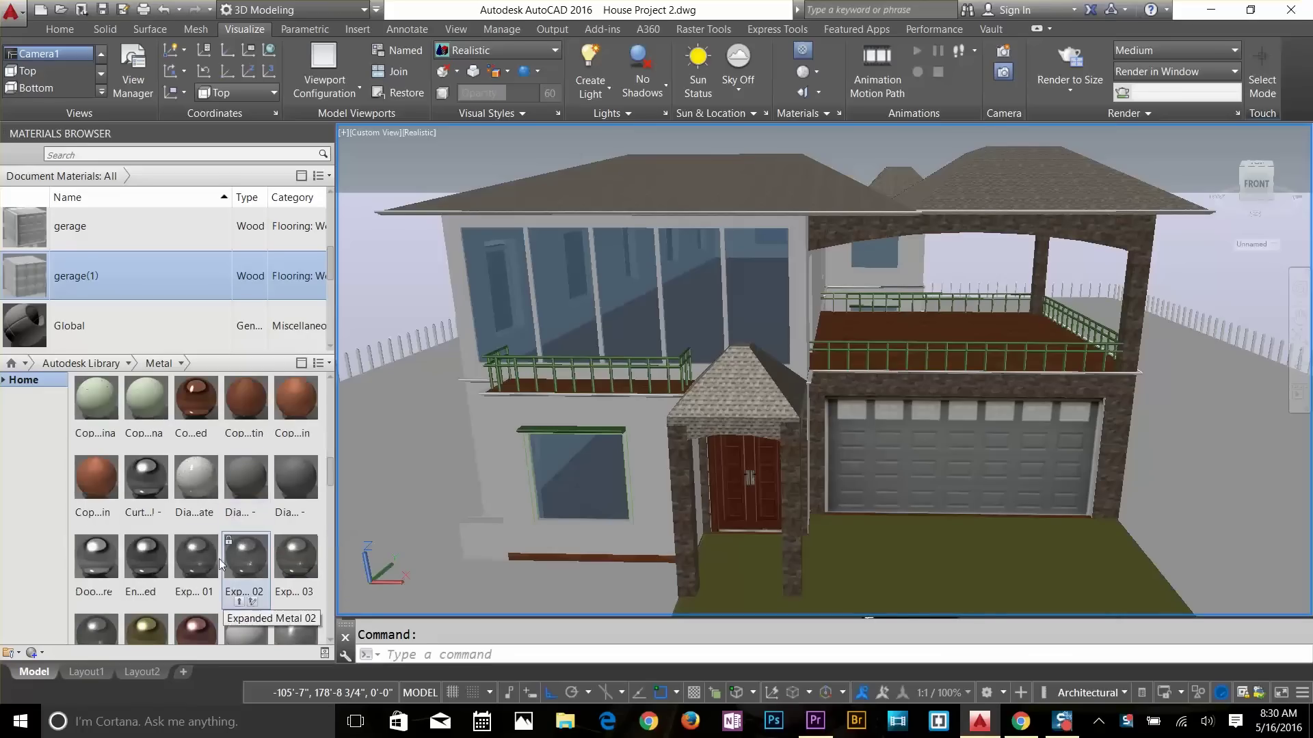
pyautogui.scroll(-5, 209, 478)
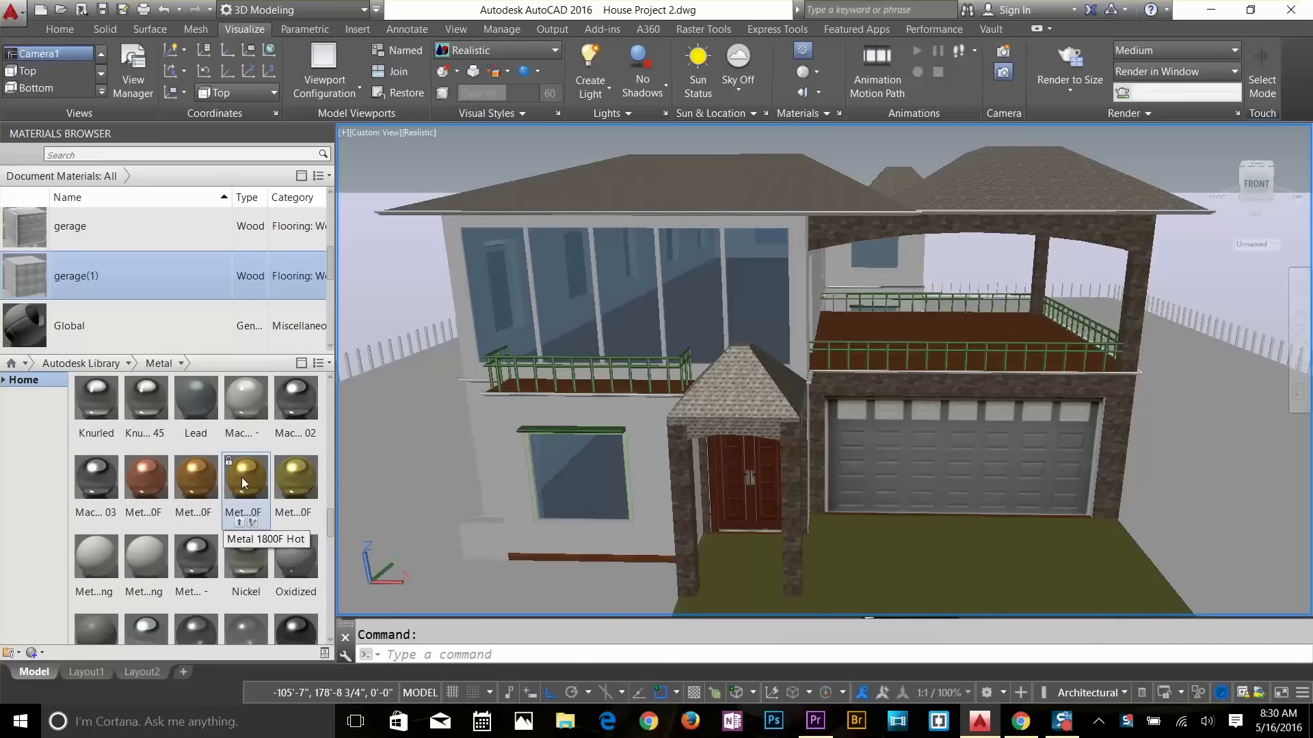
pyautogui.moveTo(240, 477); pyautogui.dragTo(138, 325)
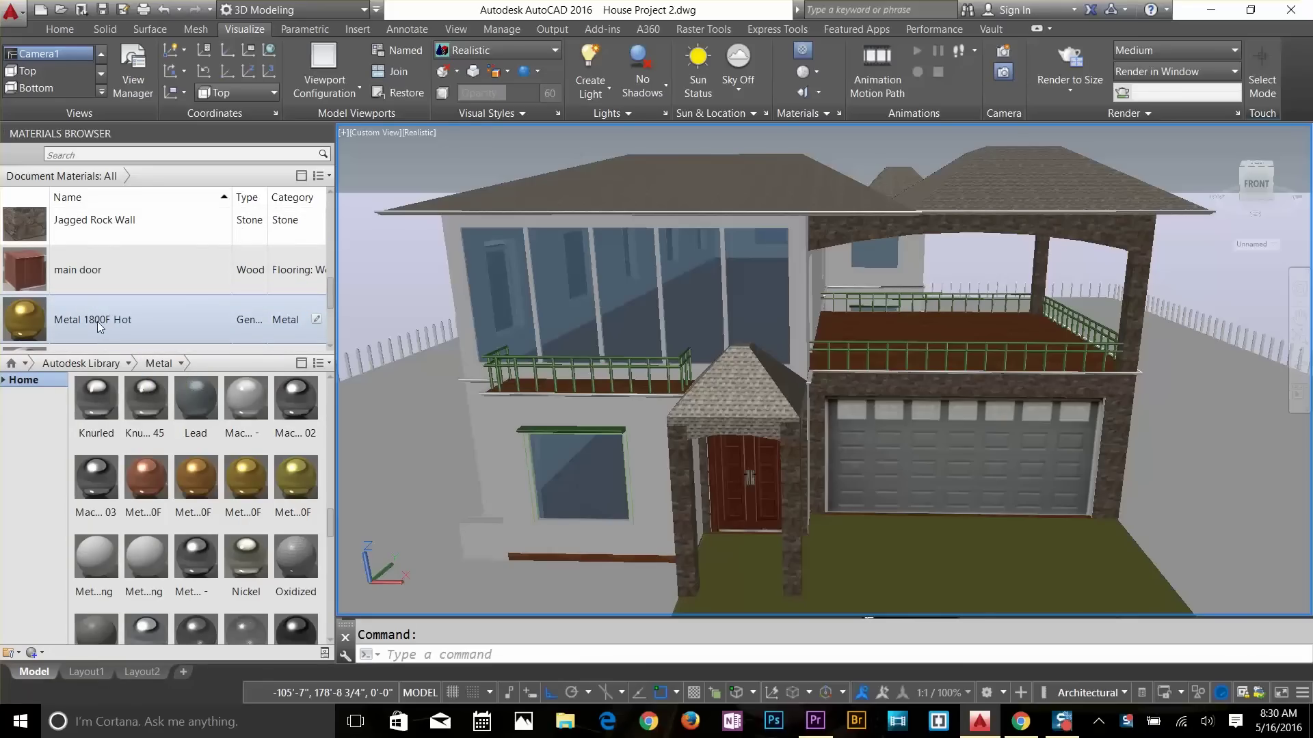
# Step: Rename the Metal 1800F Hot document material as METAL
pyautogui.rightClick(99, 320)
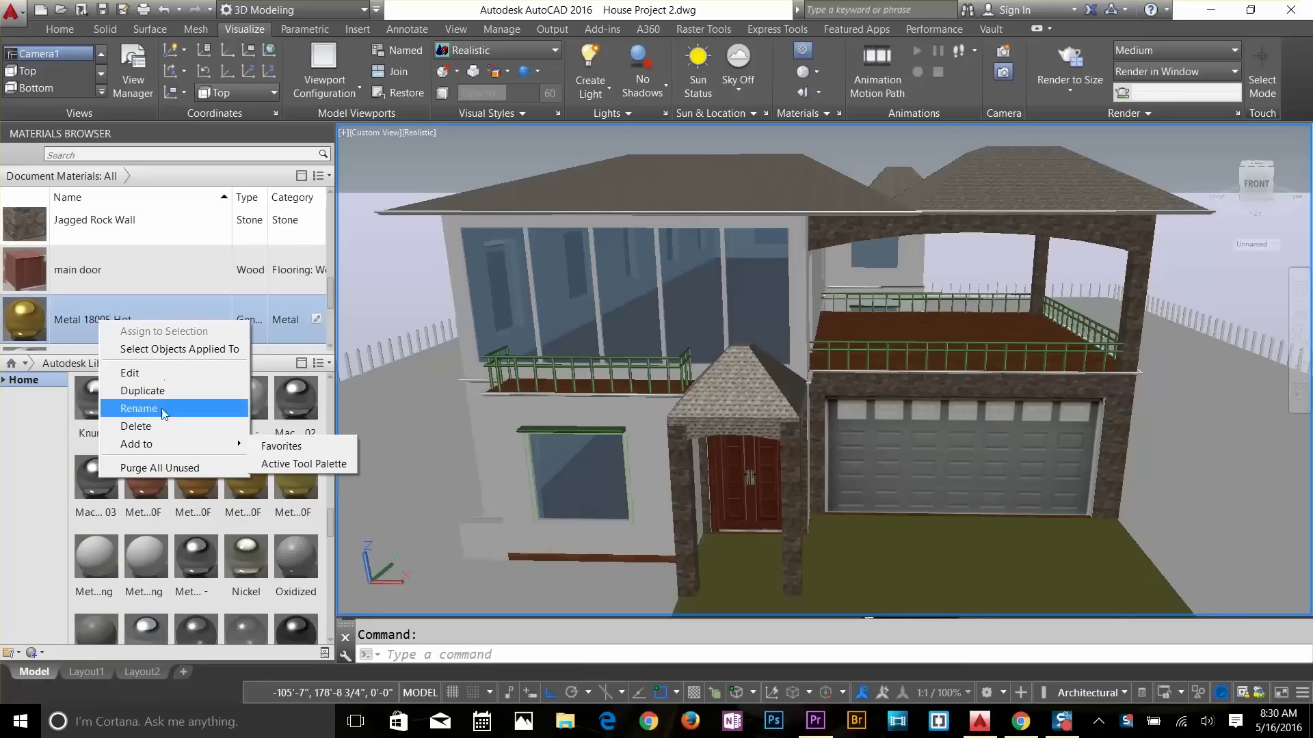
pyautogui.click(163, 402)
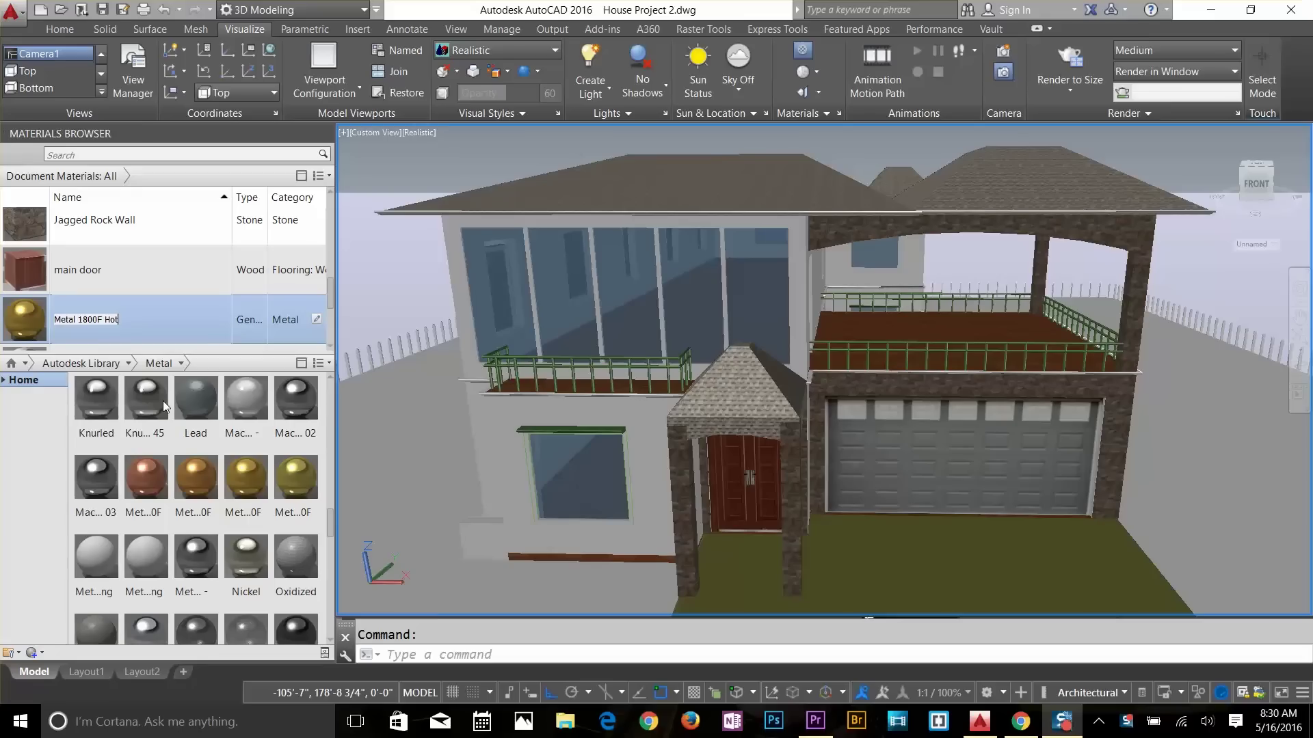
pyautogui.click(71, 320)
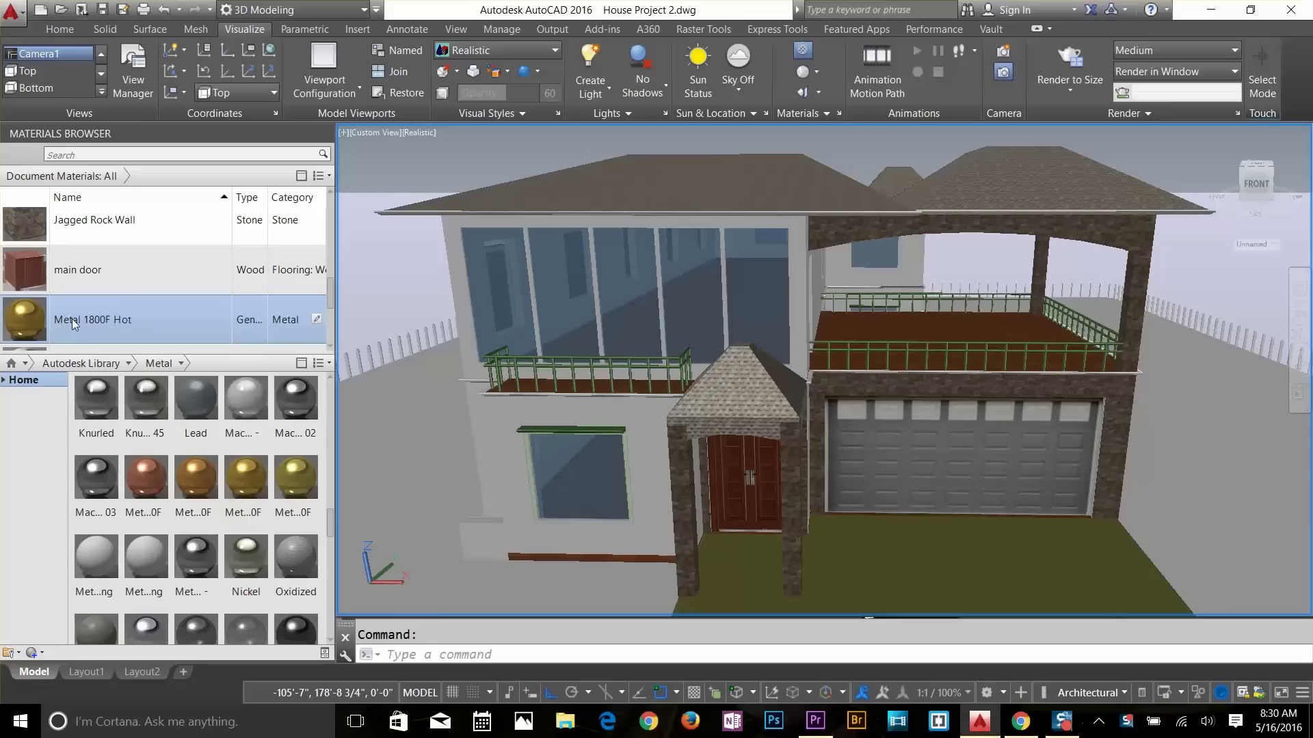
pyautogui.rightClick(72, 319)
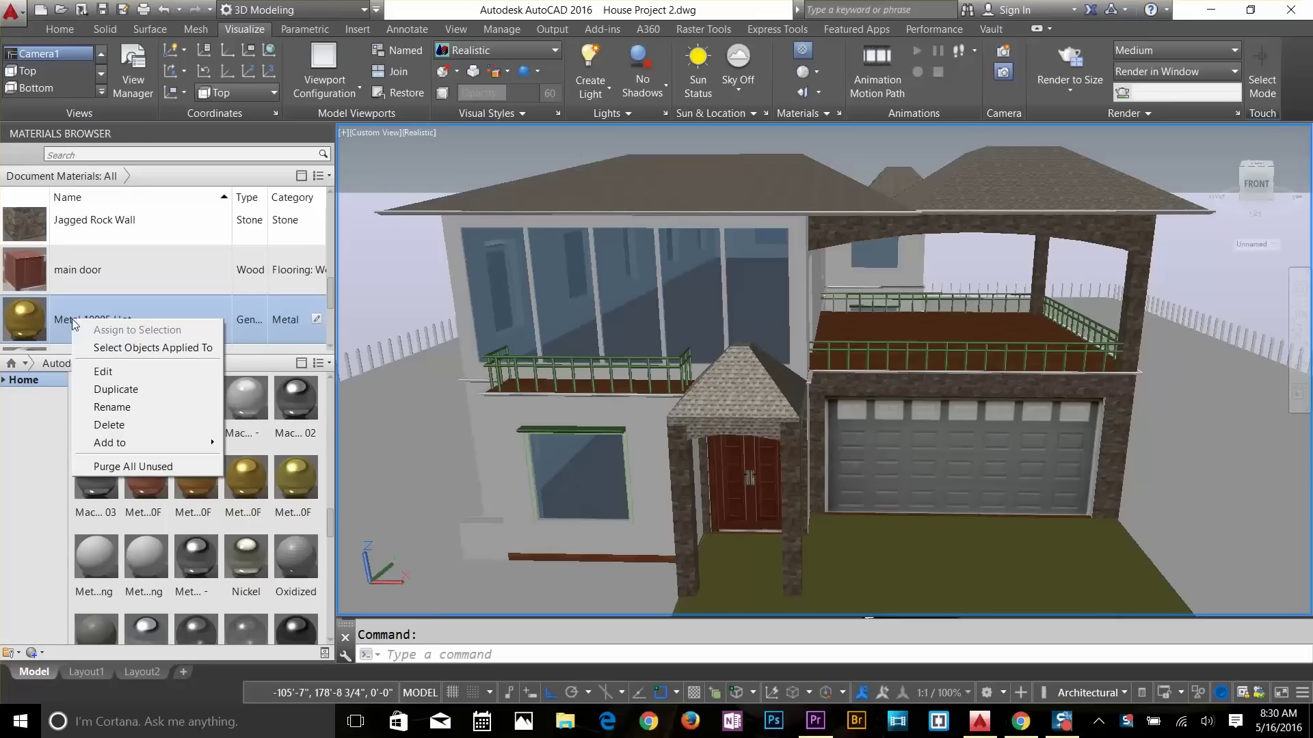
pyautogui.click(107, 409)
pyautogui.write('METAL')
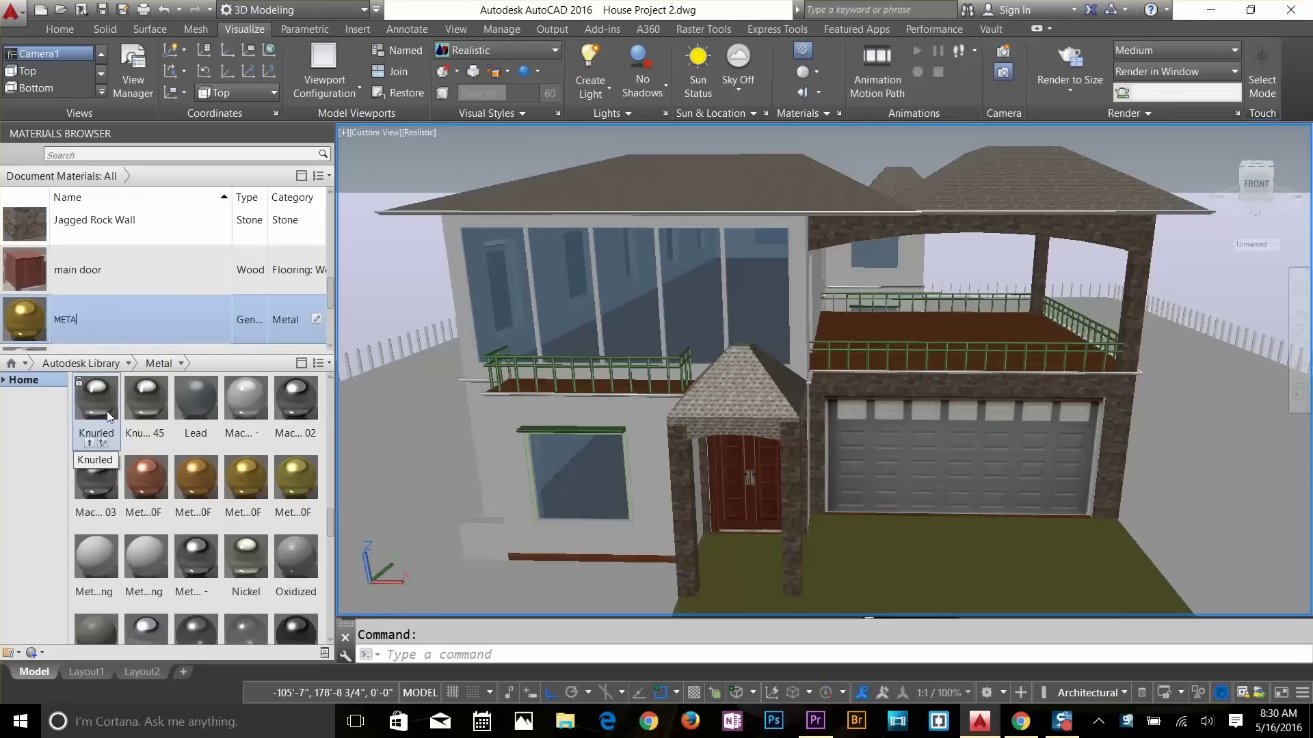
pyautogui.press('Return')
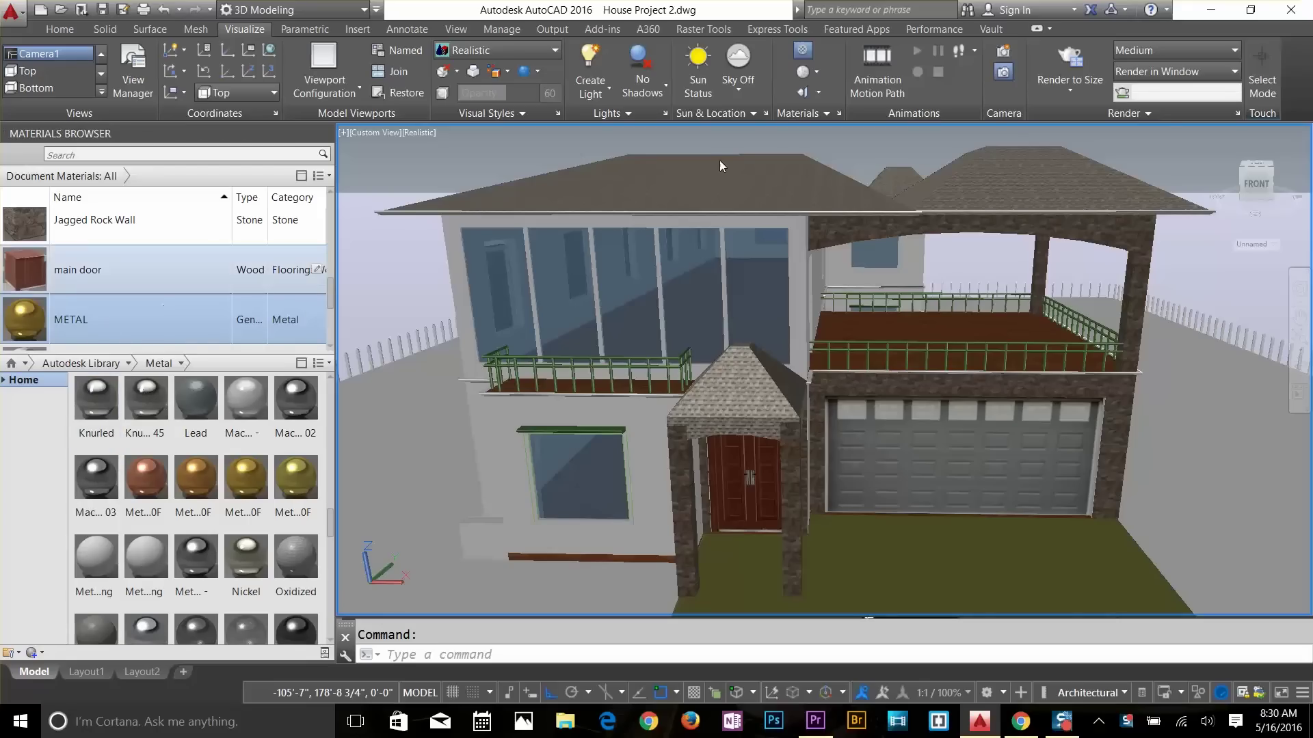
# Step: Attach the METAL material by layer to the l collum layer
pyautogui.click(818, 110)
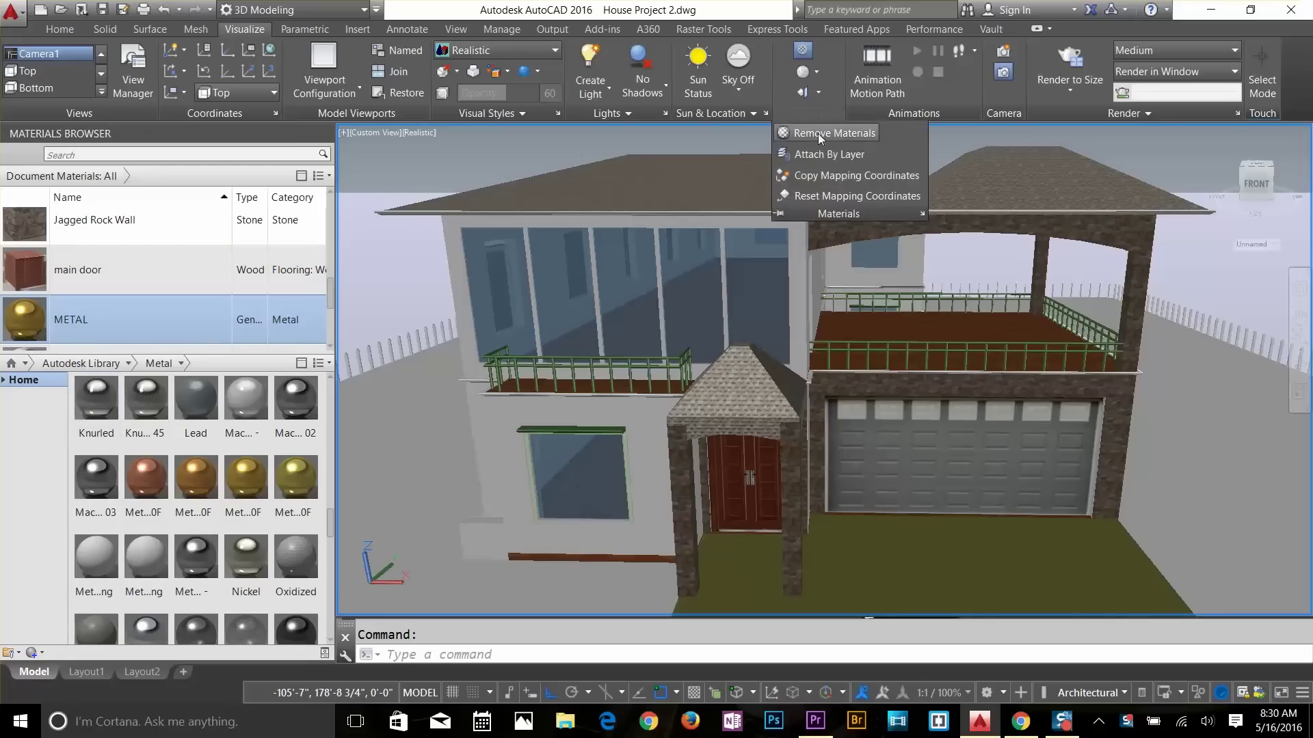
pyautogui.click(816, 153)
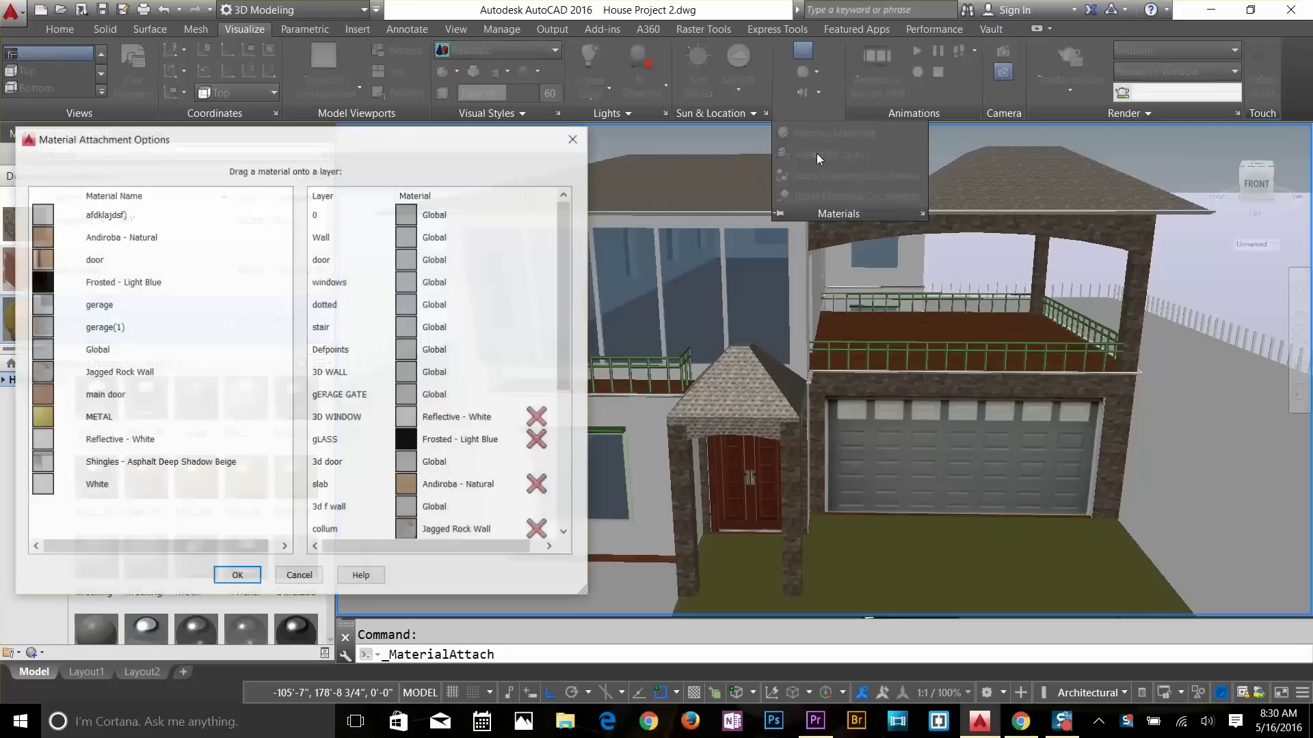
pyautogui.click(108, 422)
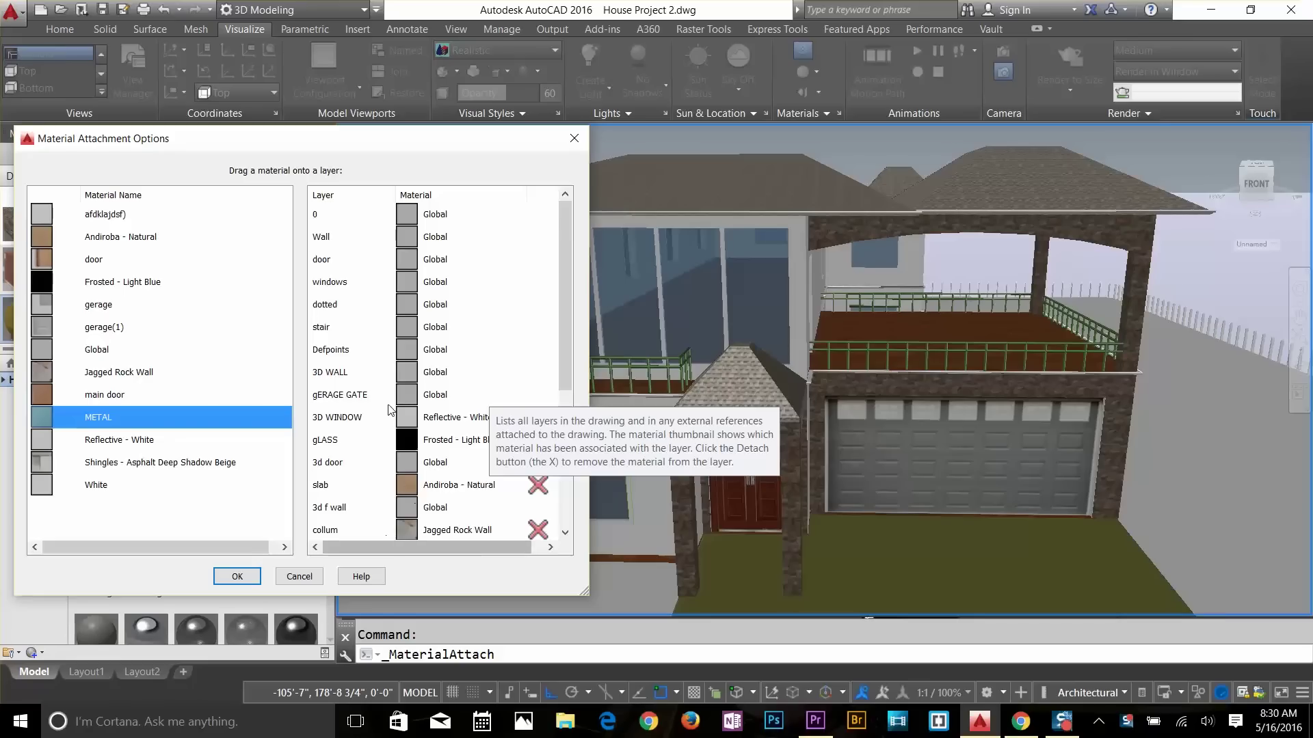
pyautogui.scroll(-4, 390, 410)
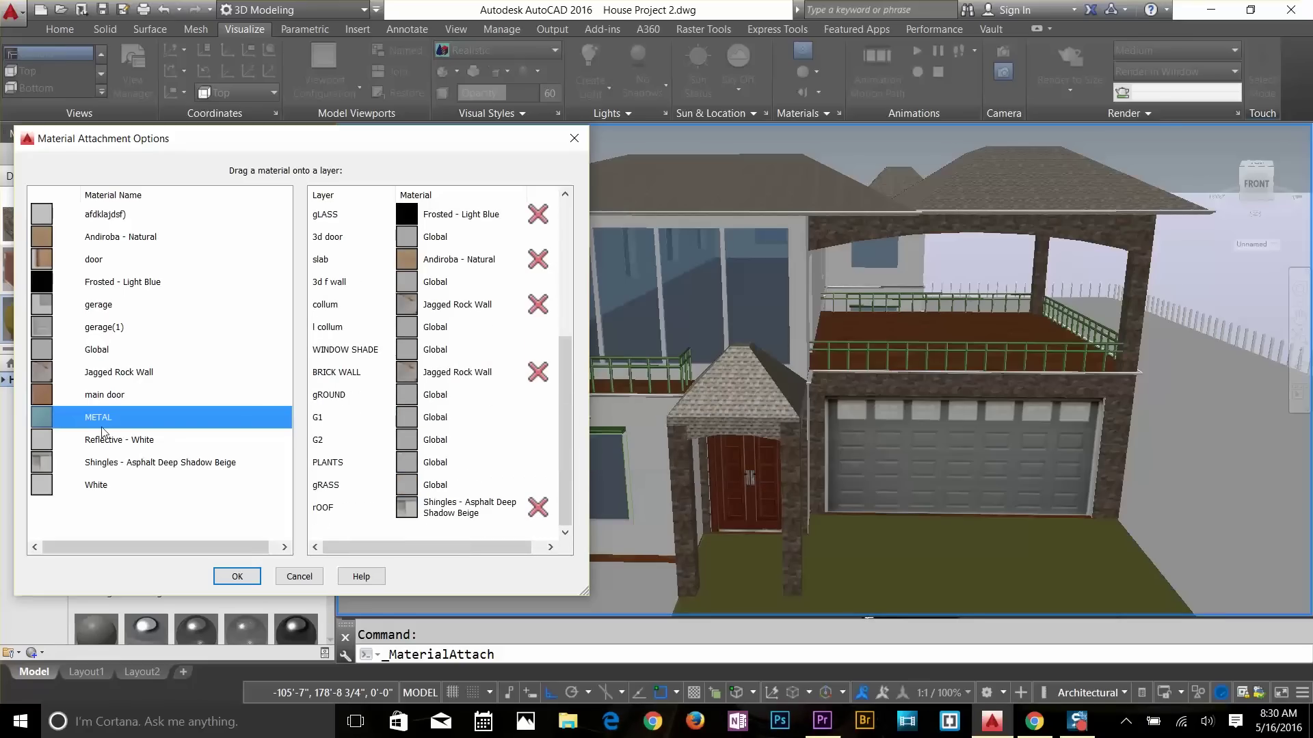
pyautogui.moveTo(109, 420); pyautogui.dragTo(478, 327)
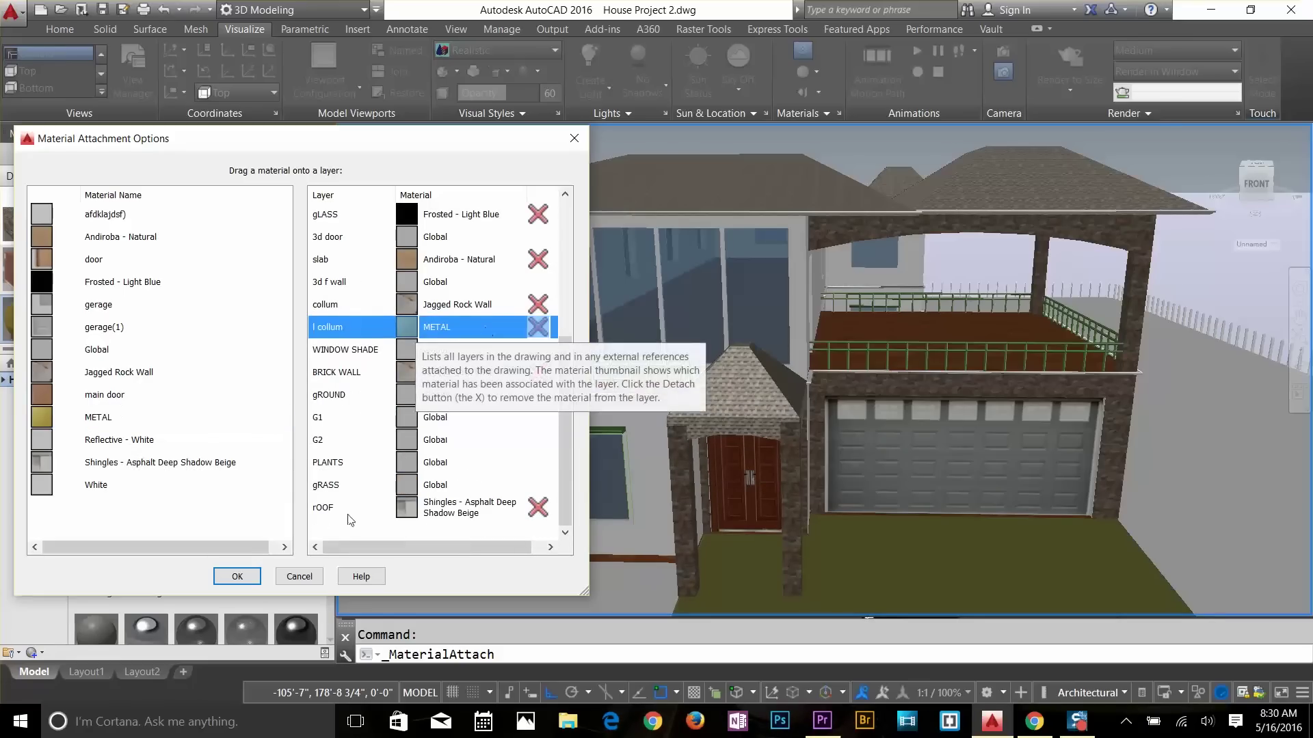
pyautogui.click(237, 577)
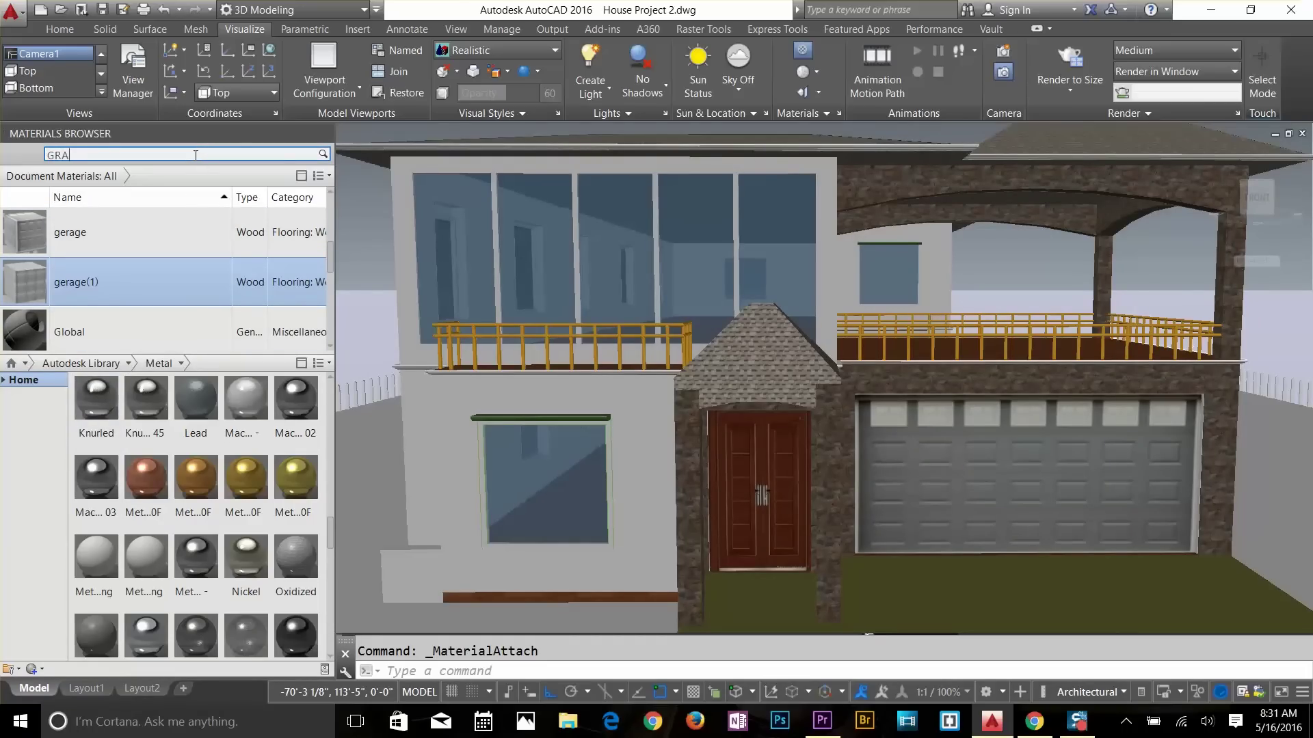
# Step: Search the materials for GRASS, add Grass - Bluegrass to the document materials, and clear the search
pyautogui.press('Return')
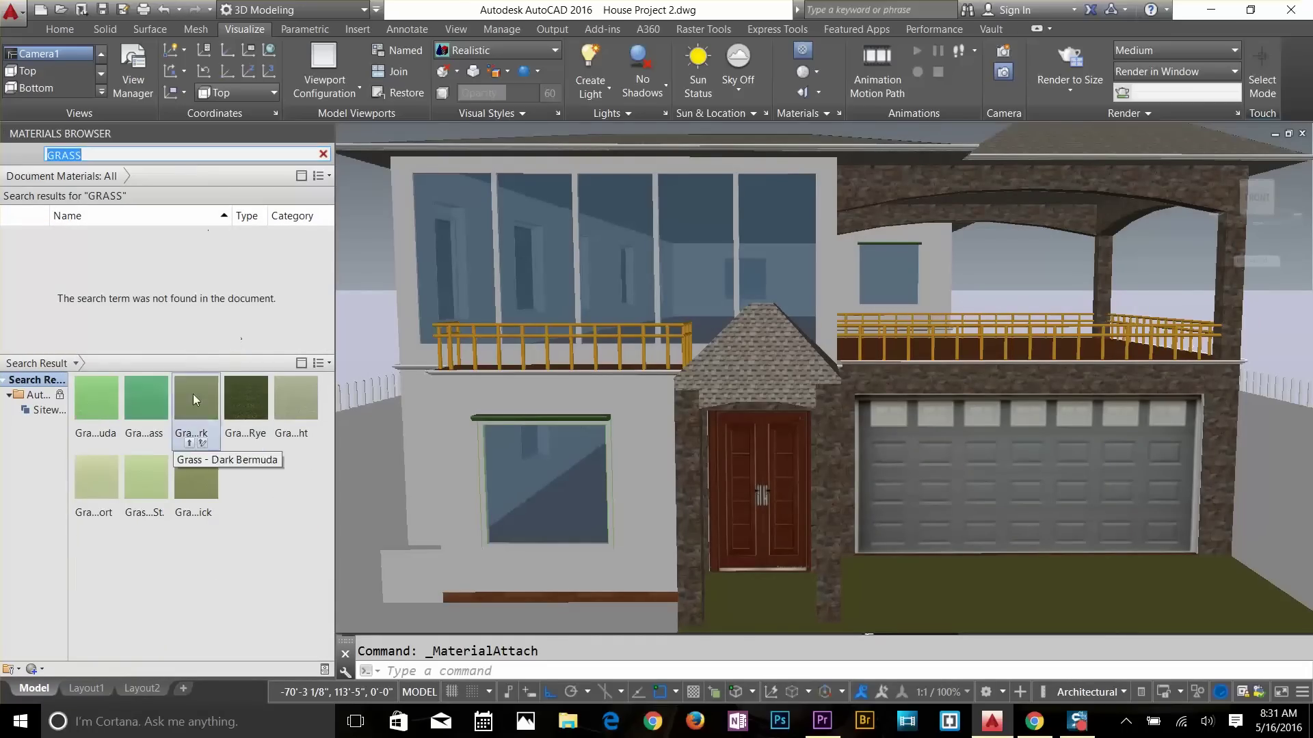
pyautogui.moveTo(162, 400); pyautogui.dragTo(140, 301)
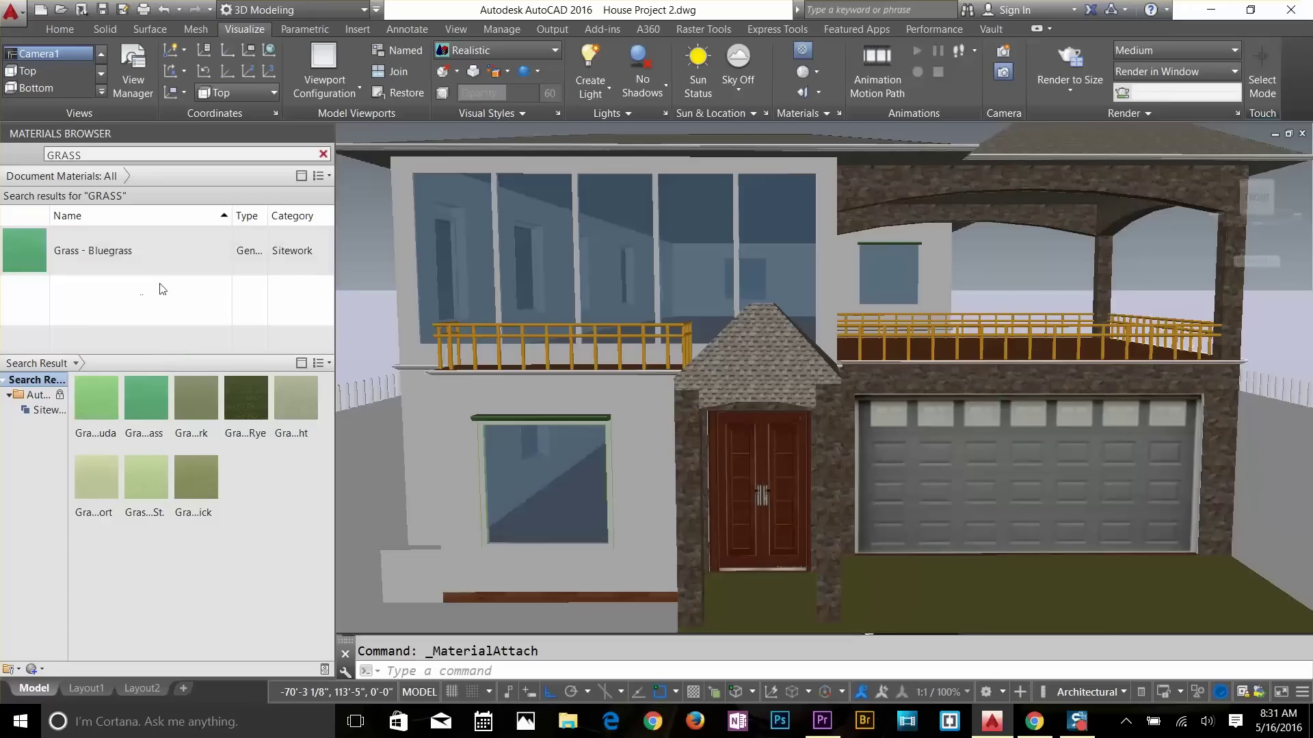
pyautogui.click(323, 155)
pyautogui.scroll(-5, 157, 285)
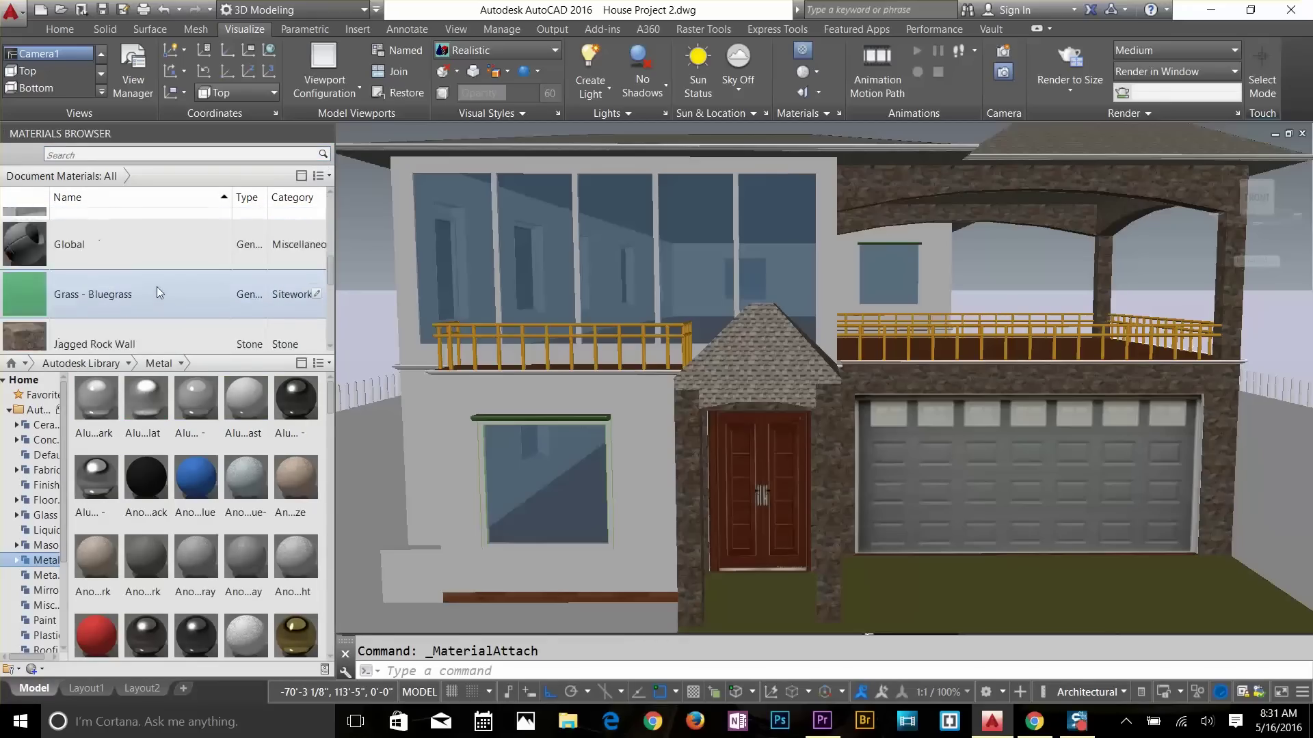
pyautogui.scroll(3, 140, 277)
# Step: Assign the Grass - Bluegrass material to the ground surface around the house
pyautogui.click(1272, 526)
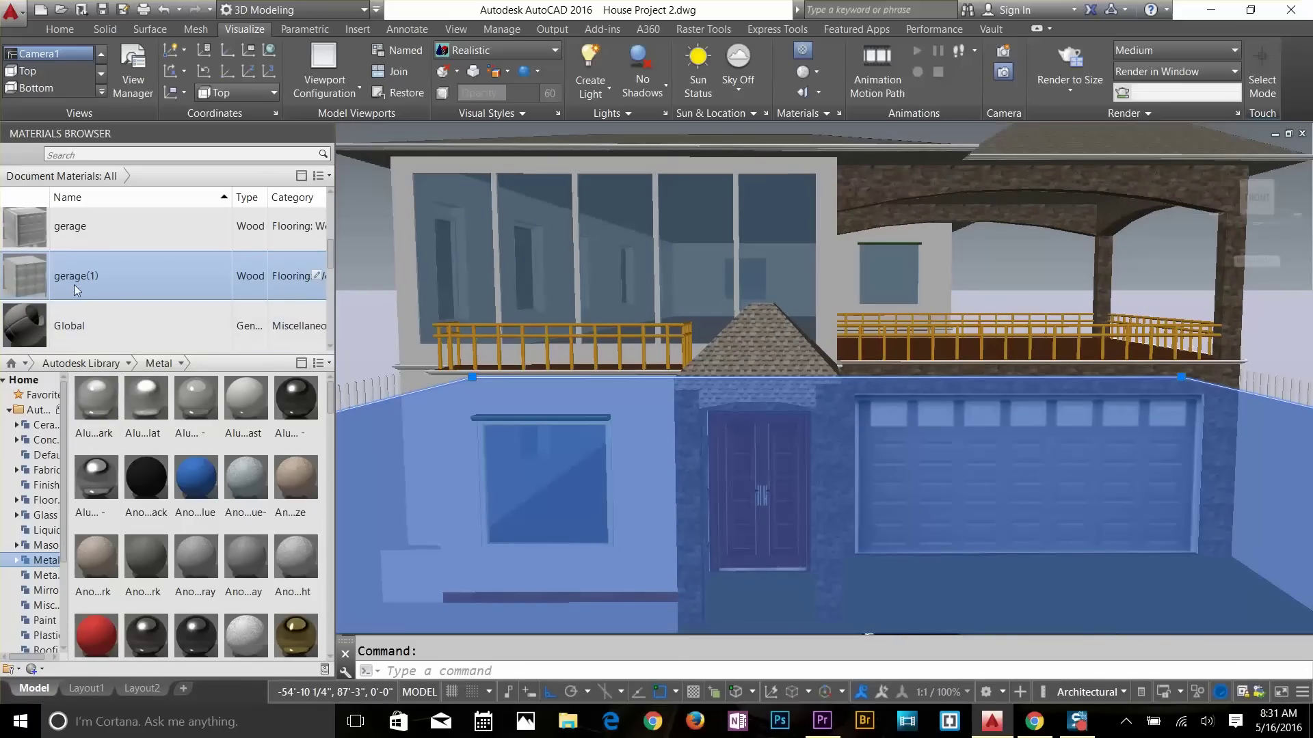
pyautogui.scroll(-5, 73, 284)
pyautogui.scroll(5, 70, 298)
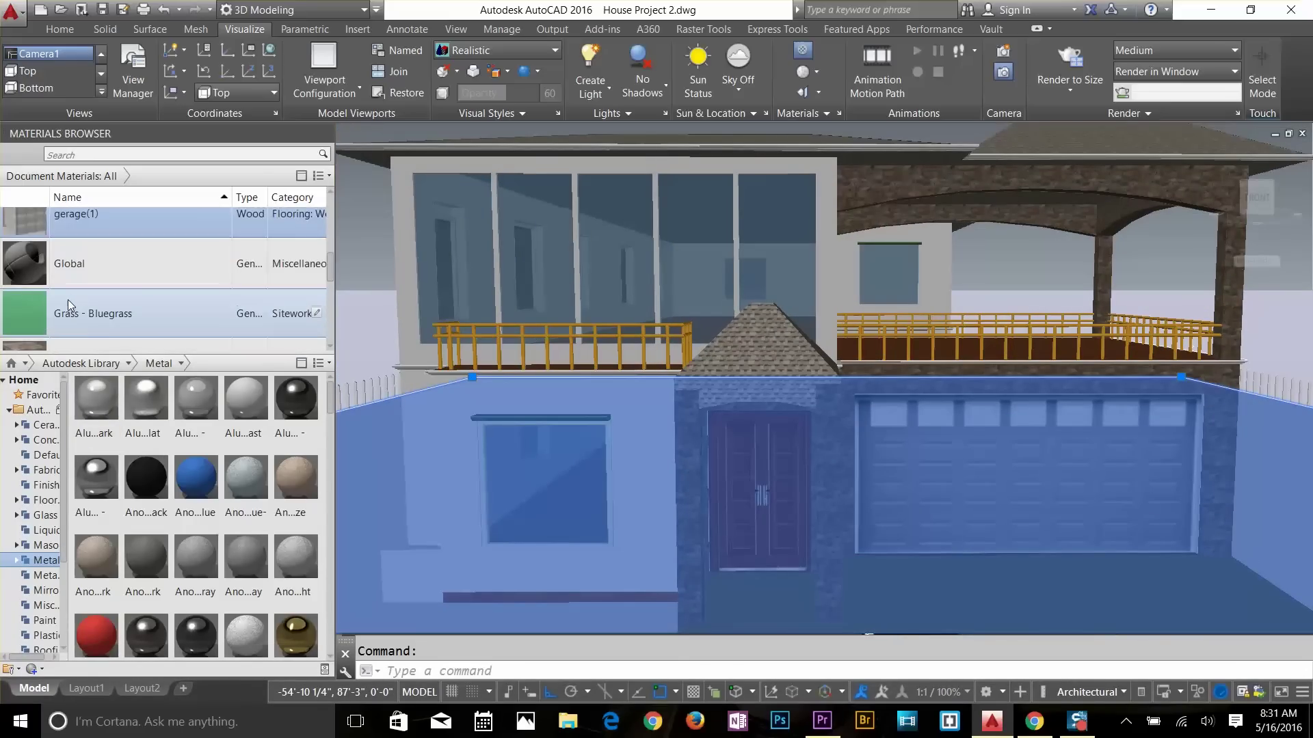
pyautogui.rightClick(67, 300)
pyautogui.click(87, 311)
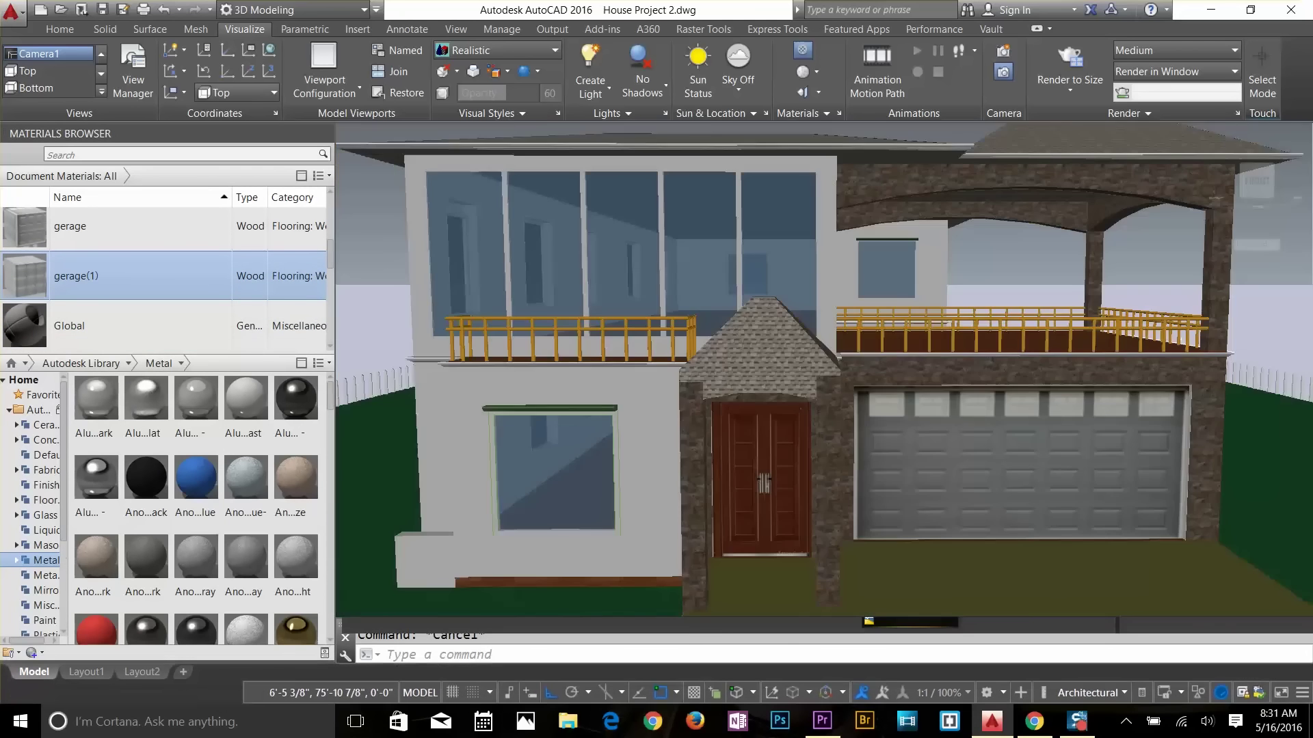
# Step: Search for TILES, add Acoustic Tile - 2x2 White Pebbled to the document materials, and assign it to the driveway and entrance paving
pyautogui.click(1033, 565)
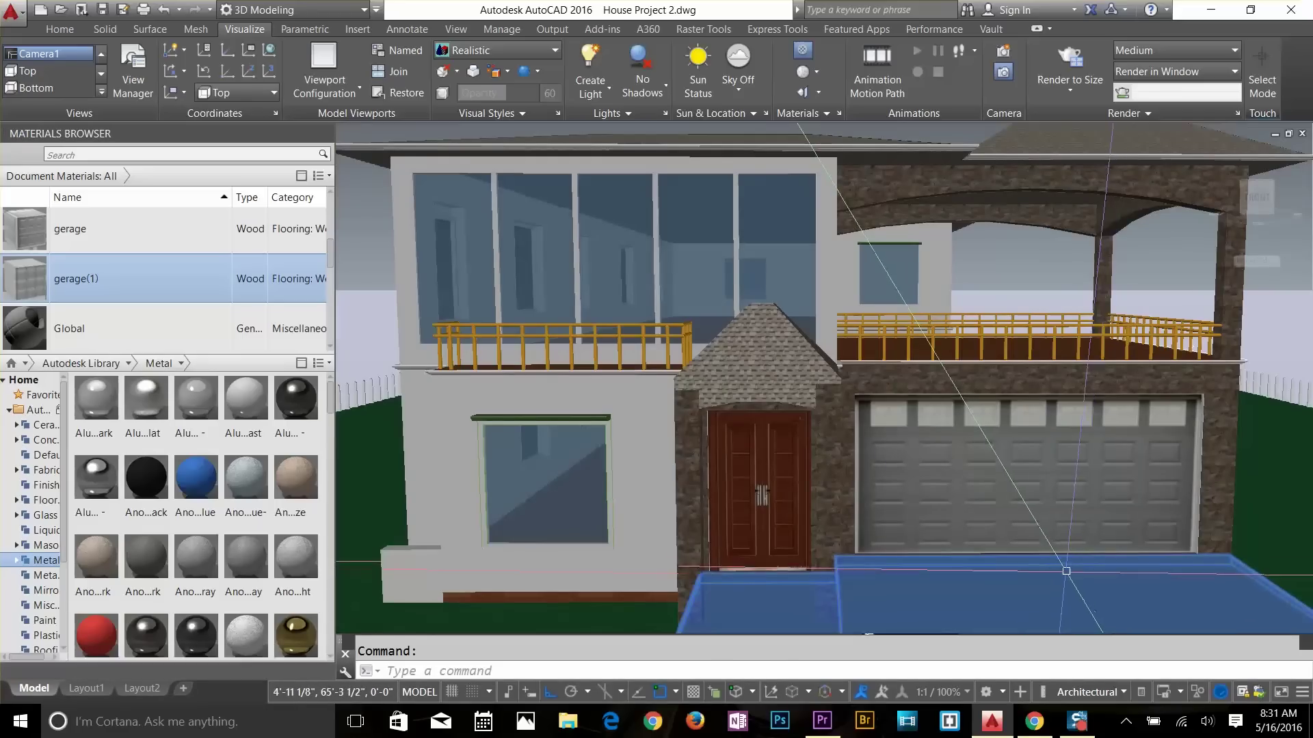
pyautogui.scroll(-2, 1064, 571)
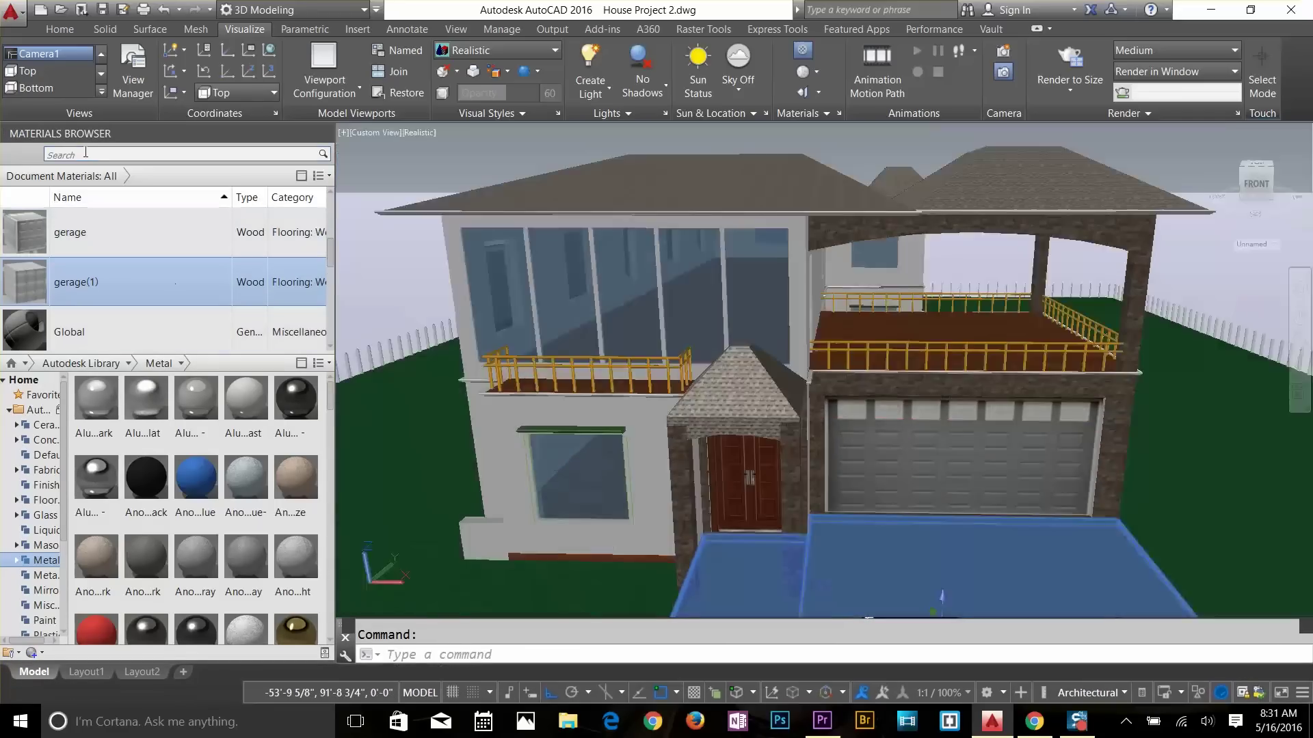
pyautogui.click(85, 152)
pyautogui.write('TILES')
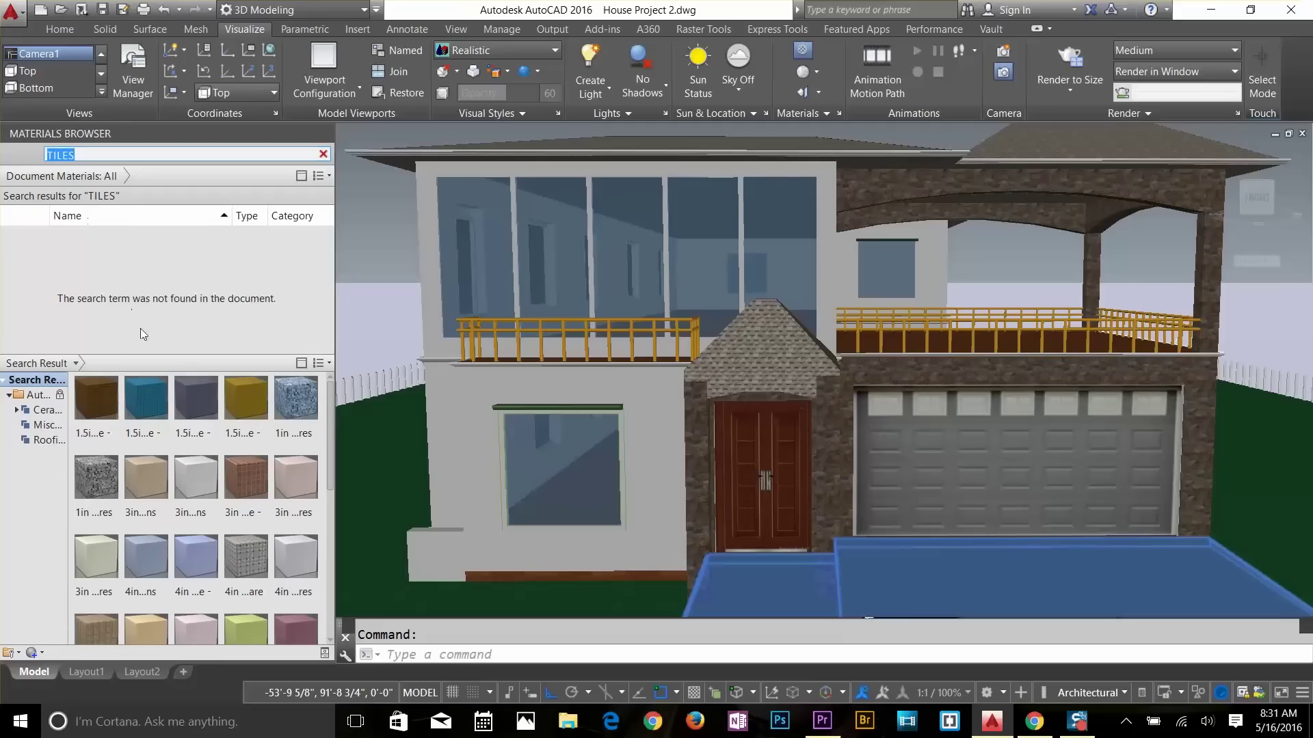
pyautogui.scroll(-5, 193, 437)
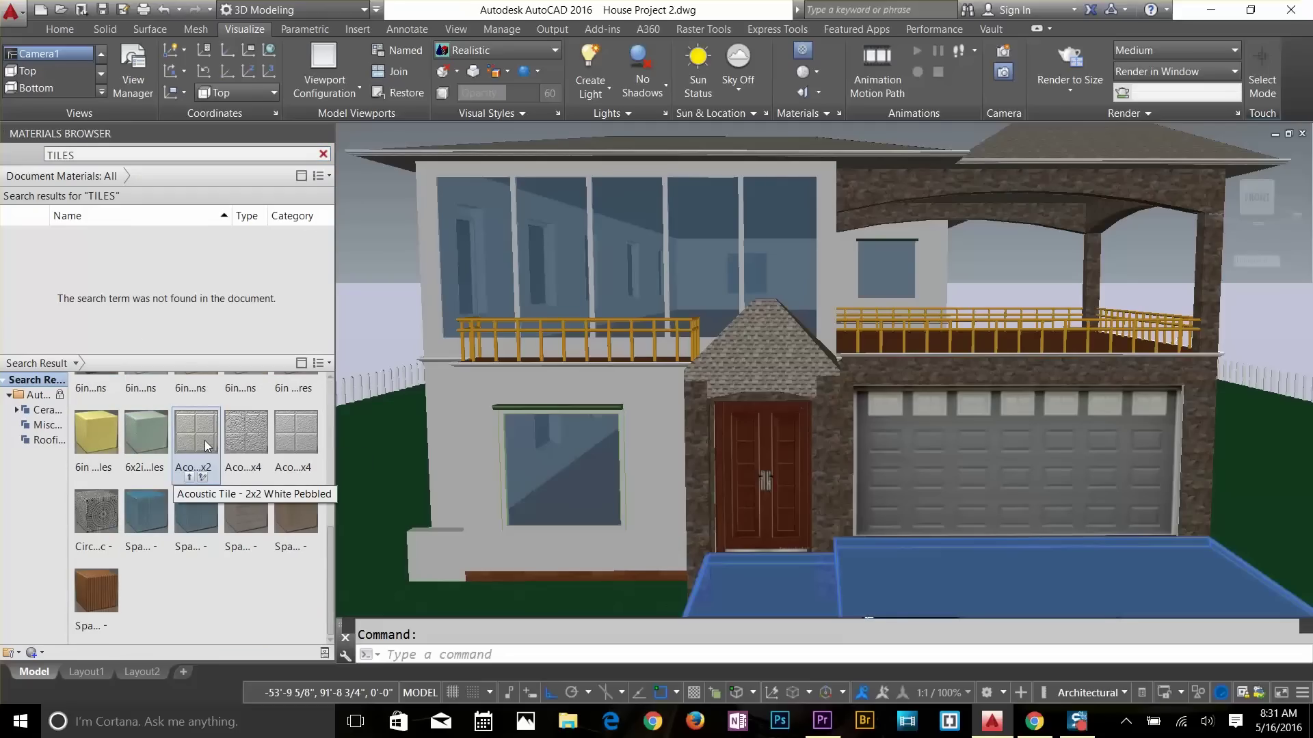
pyautogui.moveTo(140, 299); pyautogui.dragTo(142, 295)
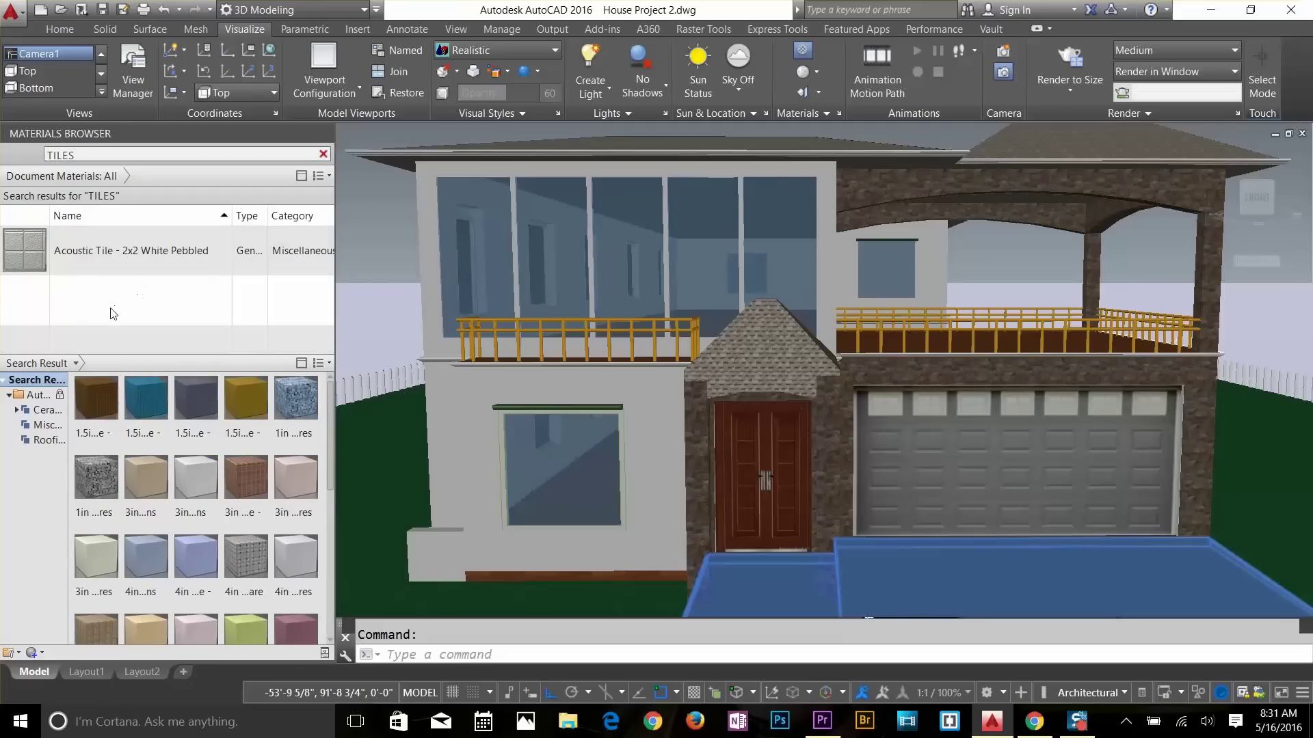
pyautogui.rightClick(146, 257)
pyautogui.click(151, 266)
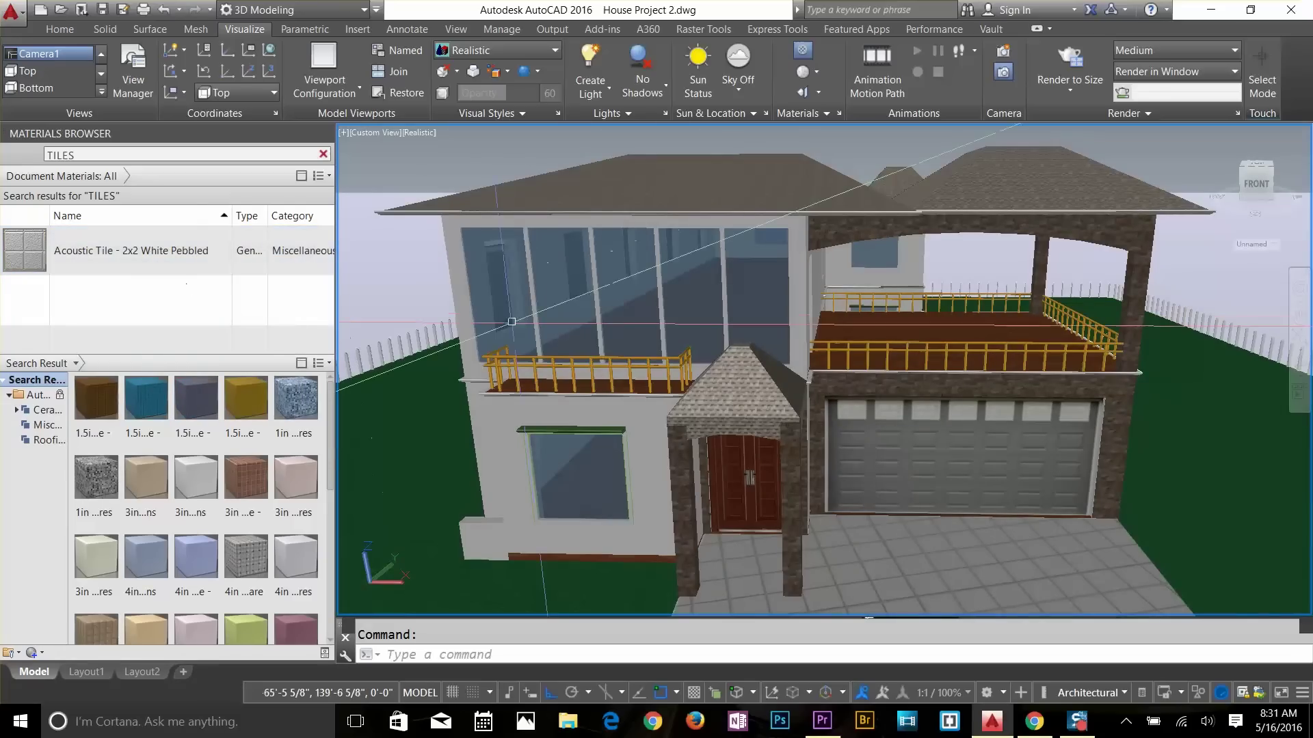
# Step: Start box material mapping on the tiled driveway and entrance paving
pyautogui.moveTo(1148, 507); pyautogui.dragTo(1148, 385, button='middle')
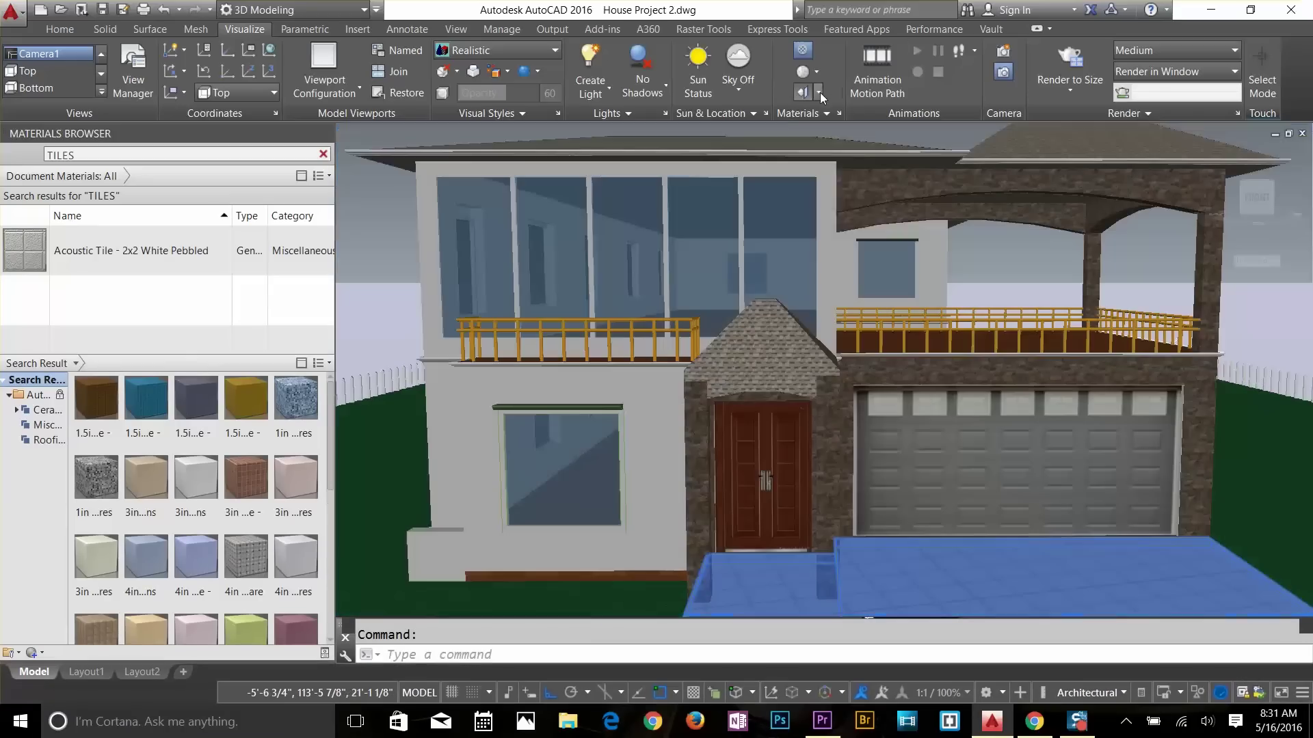
pyautogui.click(819, 92)
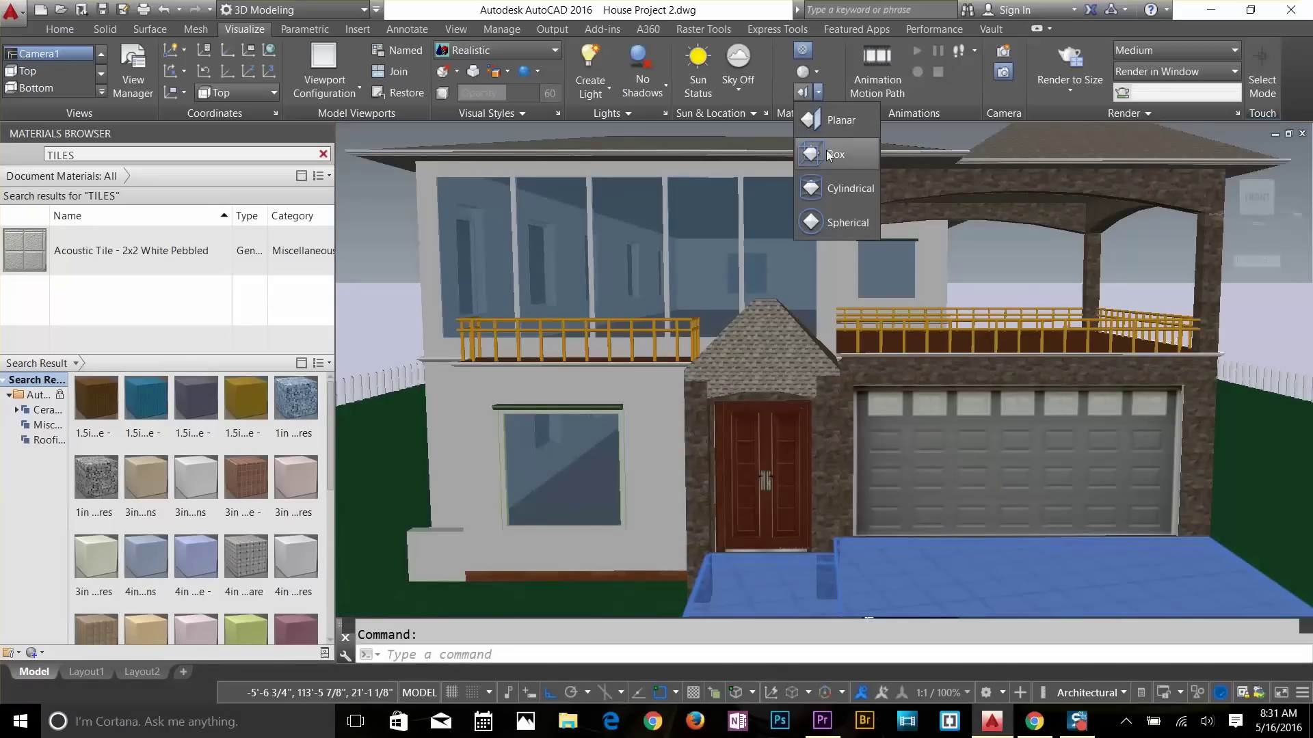
pyautogui.click(829, 153)
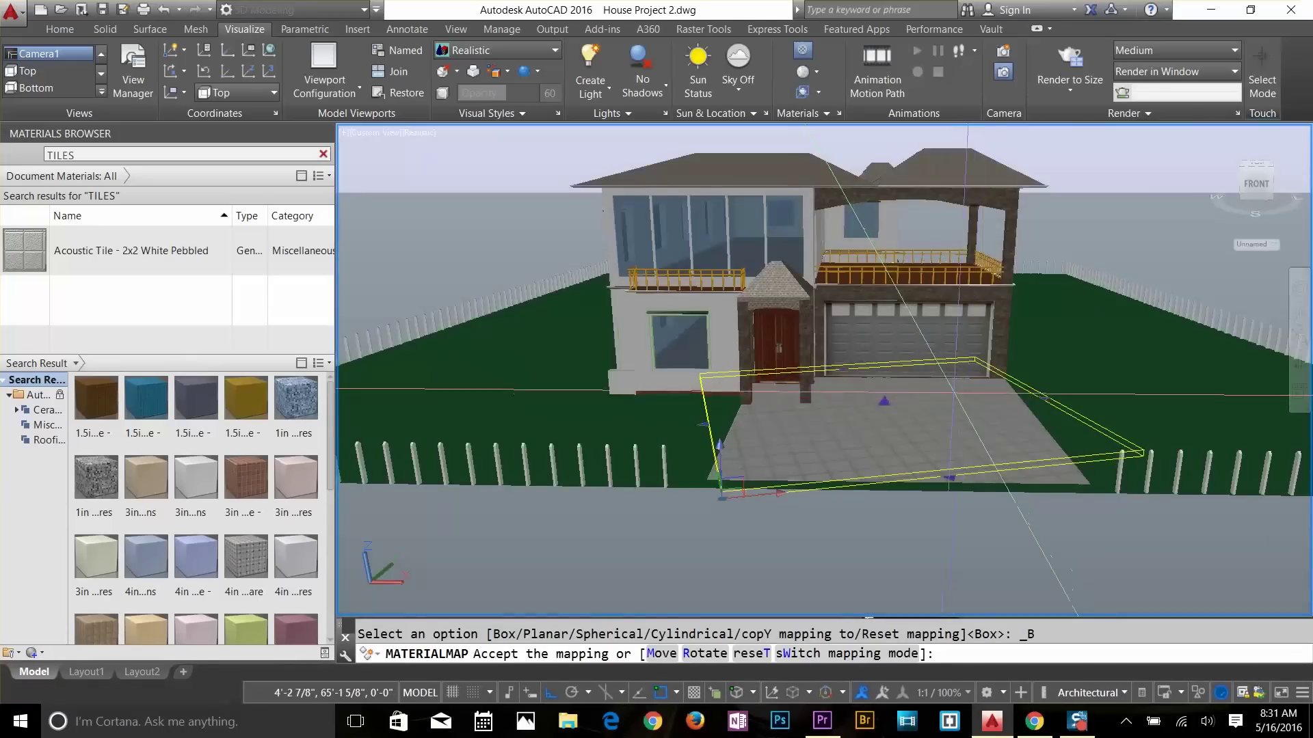
pyautogui.moveTo(955, 392); pyautogui.dragTo(930, 376, button='middle')
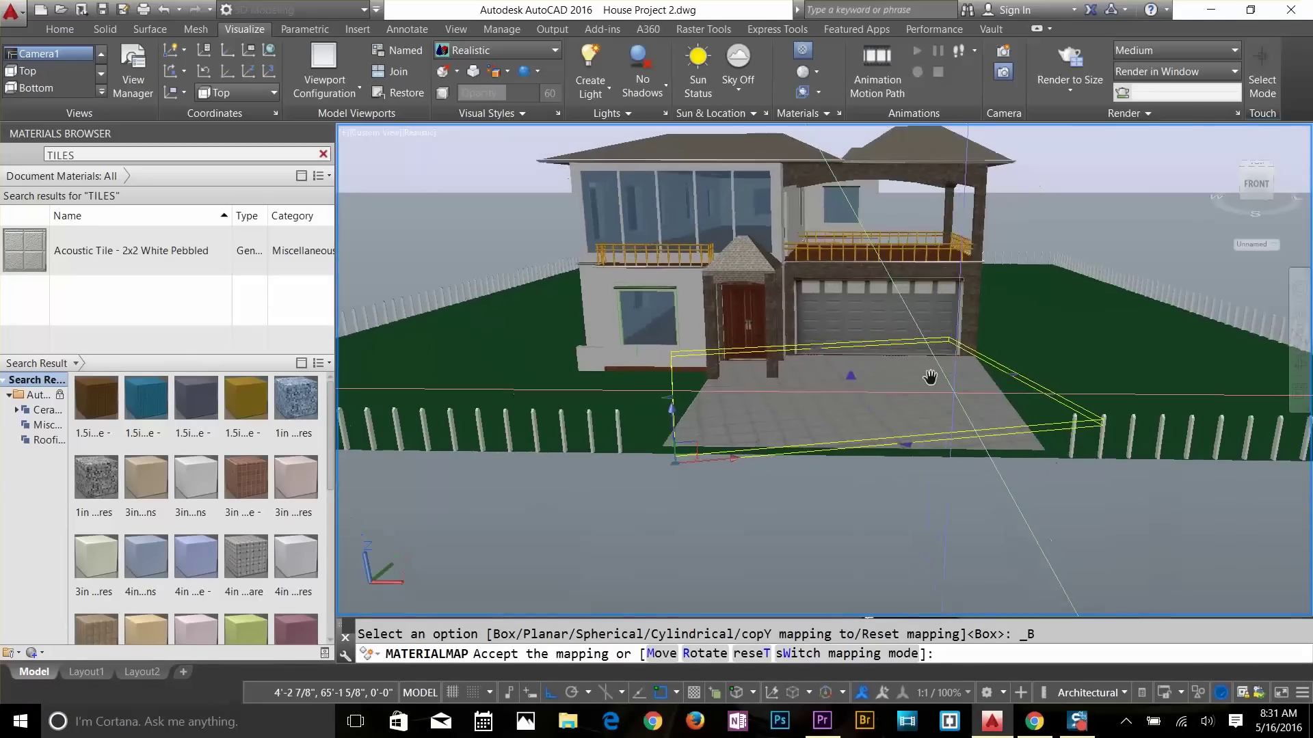
pyautogui.scroll(3, 929, 376)
pyautogui.scroll(-3, 929, 376)
pyautogui.scroll(-1, 929, 411)
pyautogui.moveTo(929, 427); pyautogui.dragTo(871, 355, button='middle')
# Step: Rotate the box mapping about the vertical axis until the tile lines run parallel to the garage front, and accept the mapping
pyautogui.click(704, 653)
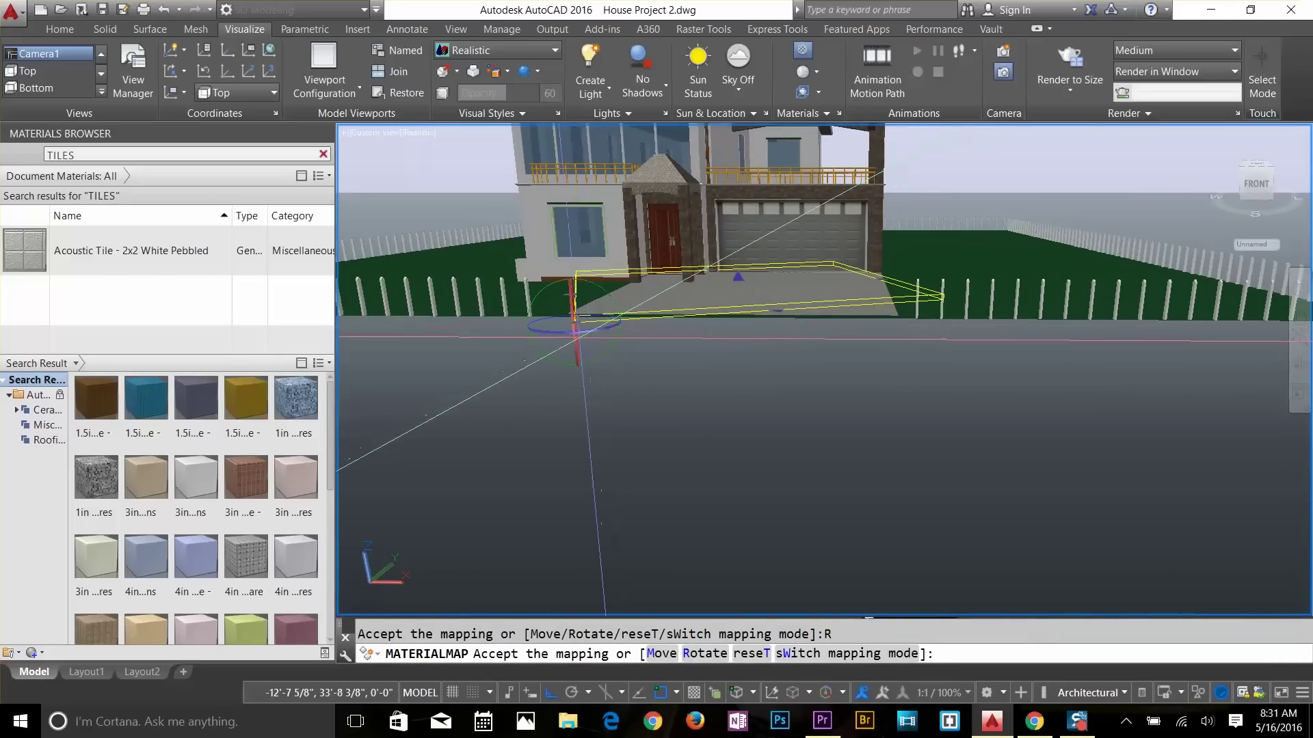
pyautogui.moveTo(597, 332); pyautogui.dragTo(582, 331)
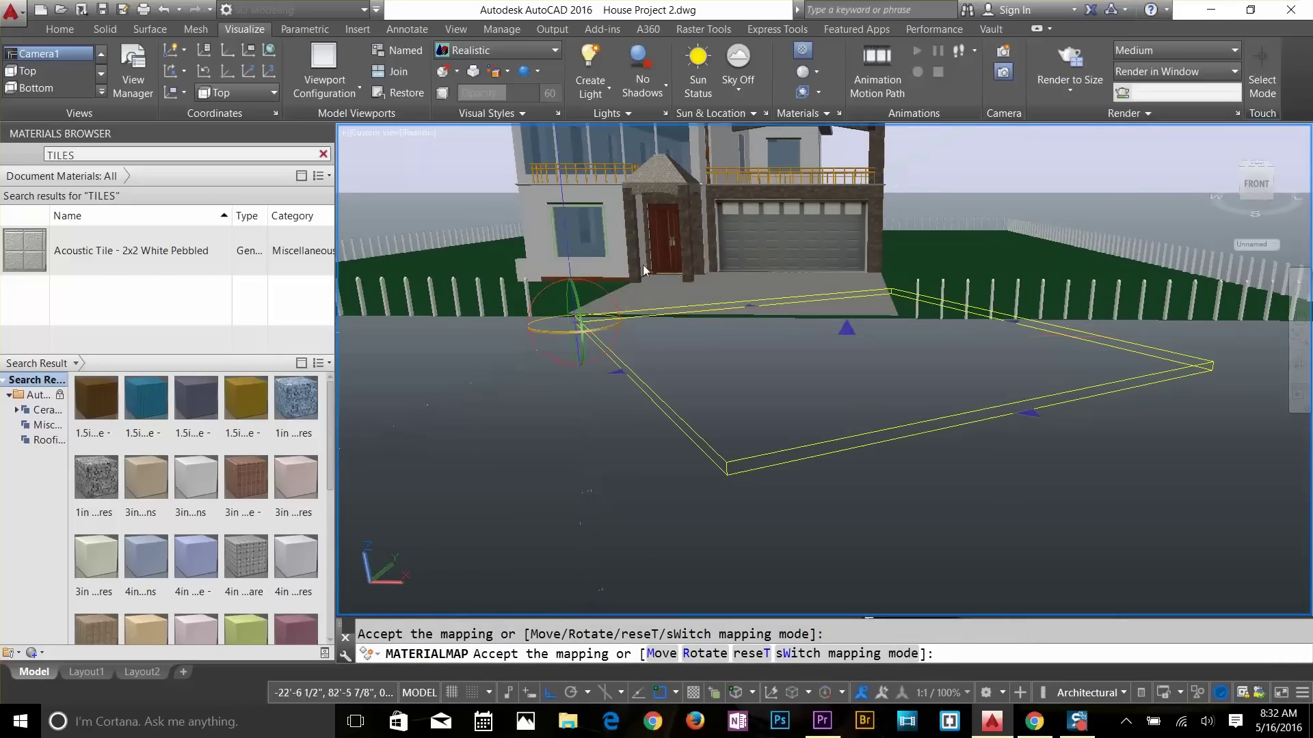
pyautogui.scroll(5, 728, 315)
pyautogui.scroll(-2, 728, 315)
pyautogui.keyDown('shift'); pyautogui.moveTo(743, 324); pyautogui.dragTo(803, 262, button='middle'); pyautogui.keyUp('shift')
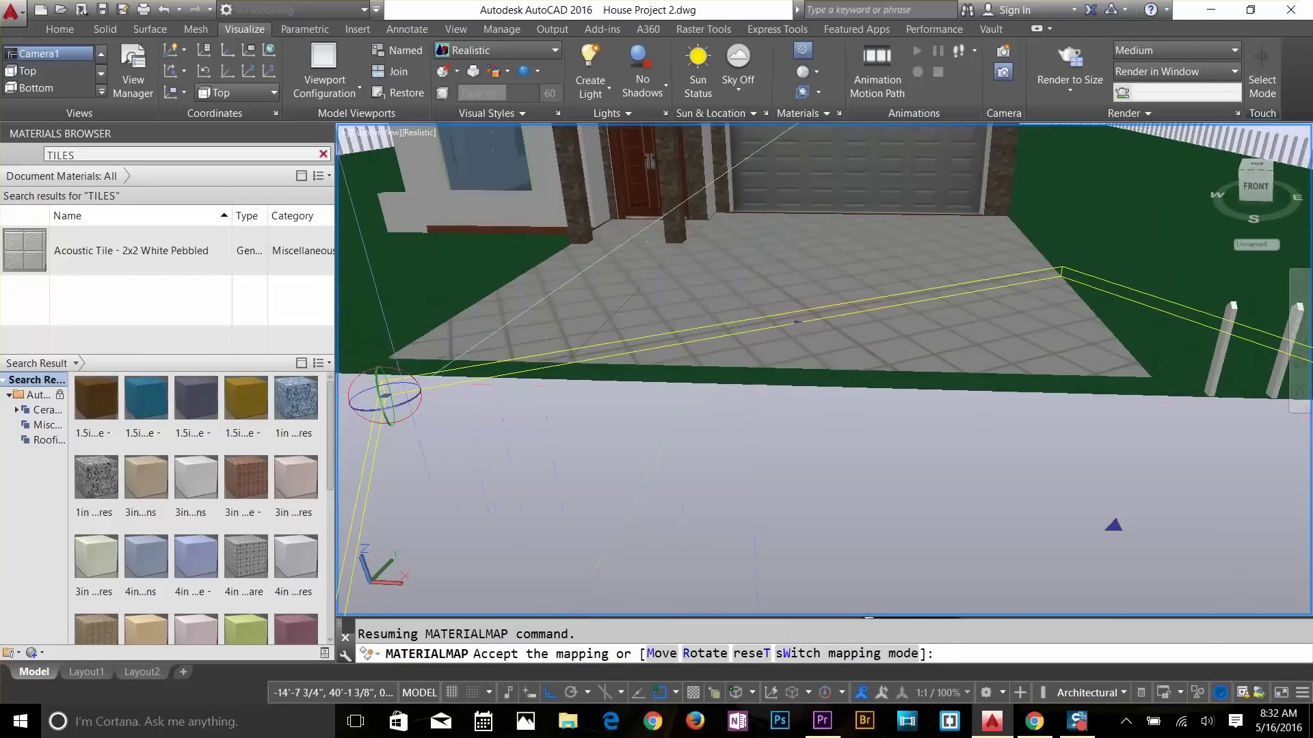
pyautogui.click(408, 401)
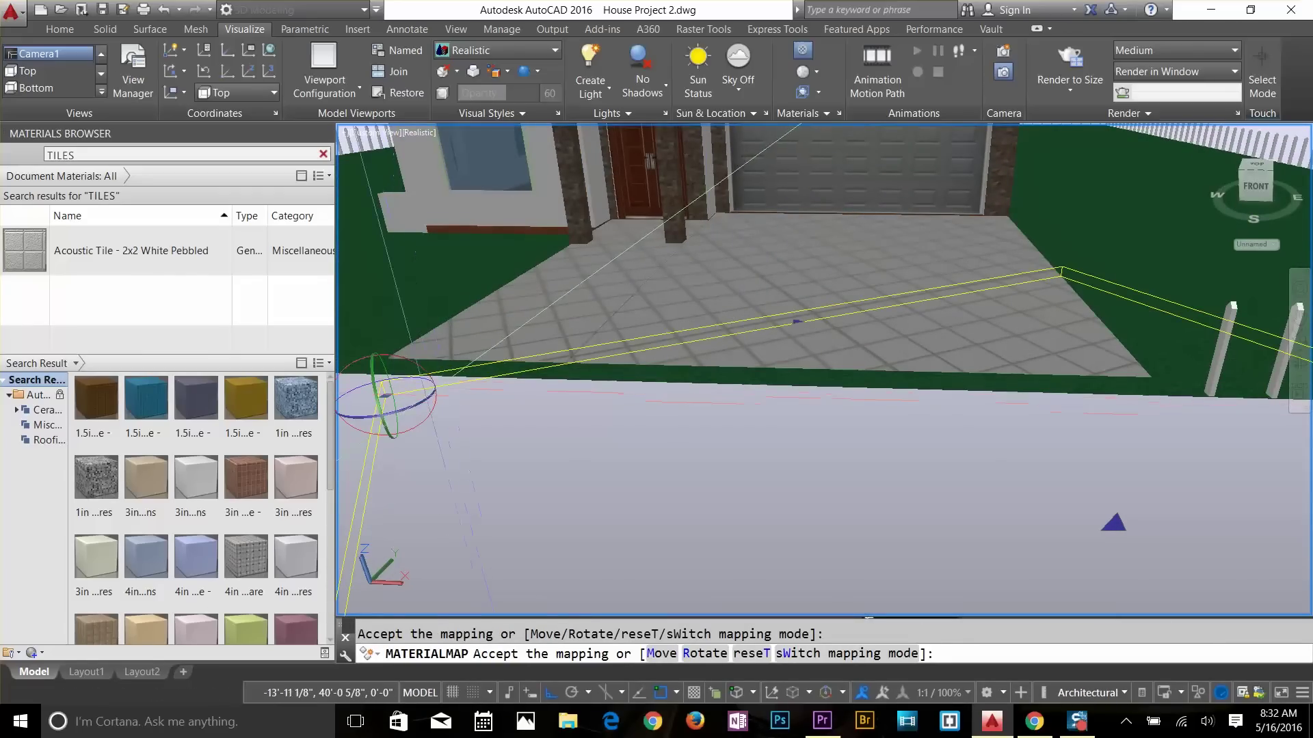
pyautogui.moveTo(411, 408); pyautogui.dragTo(439, 386)
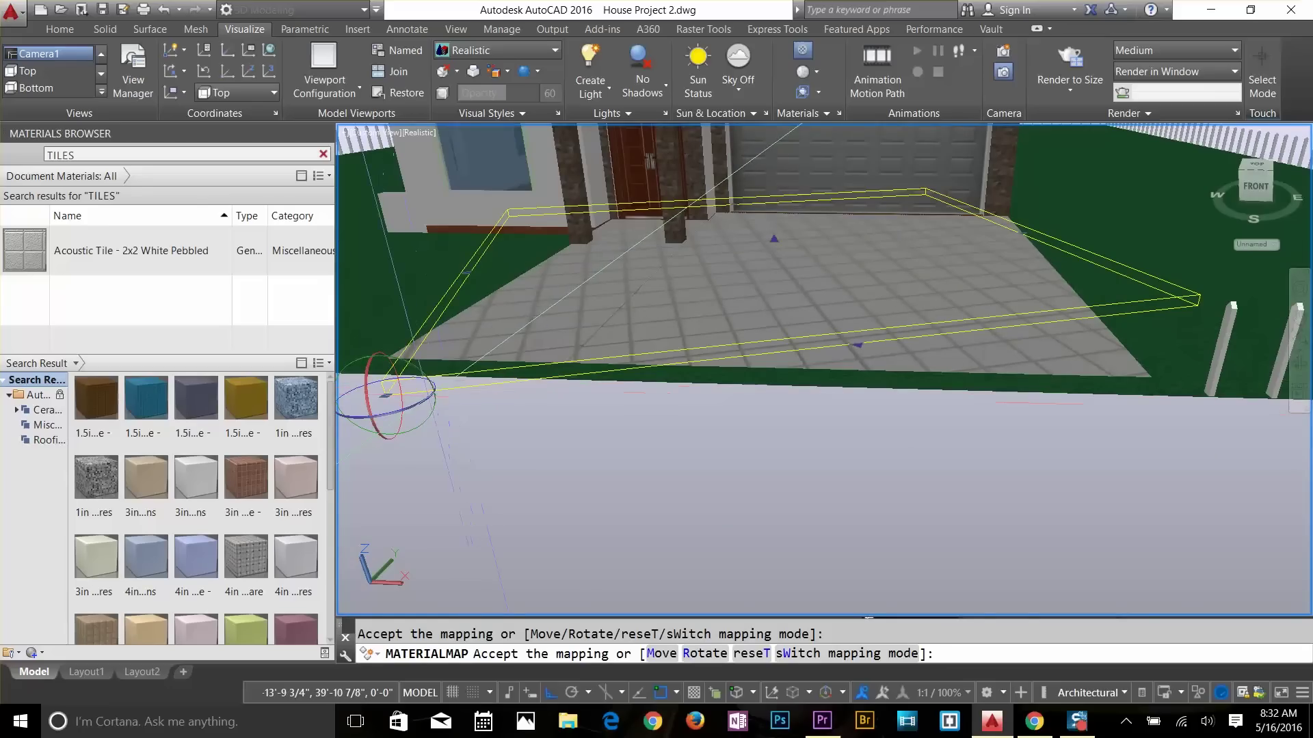
pyautogui.moveTo(771, 317); pyautogui.dragTo(760, 404)
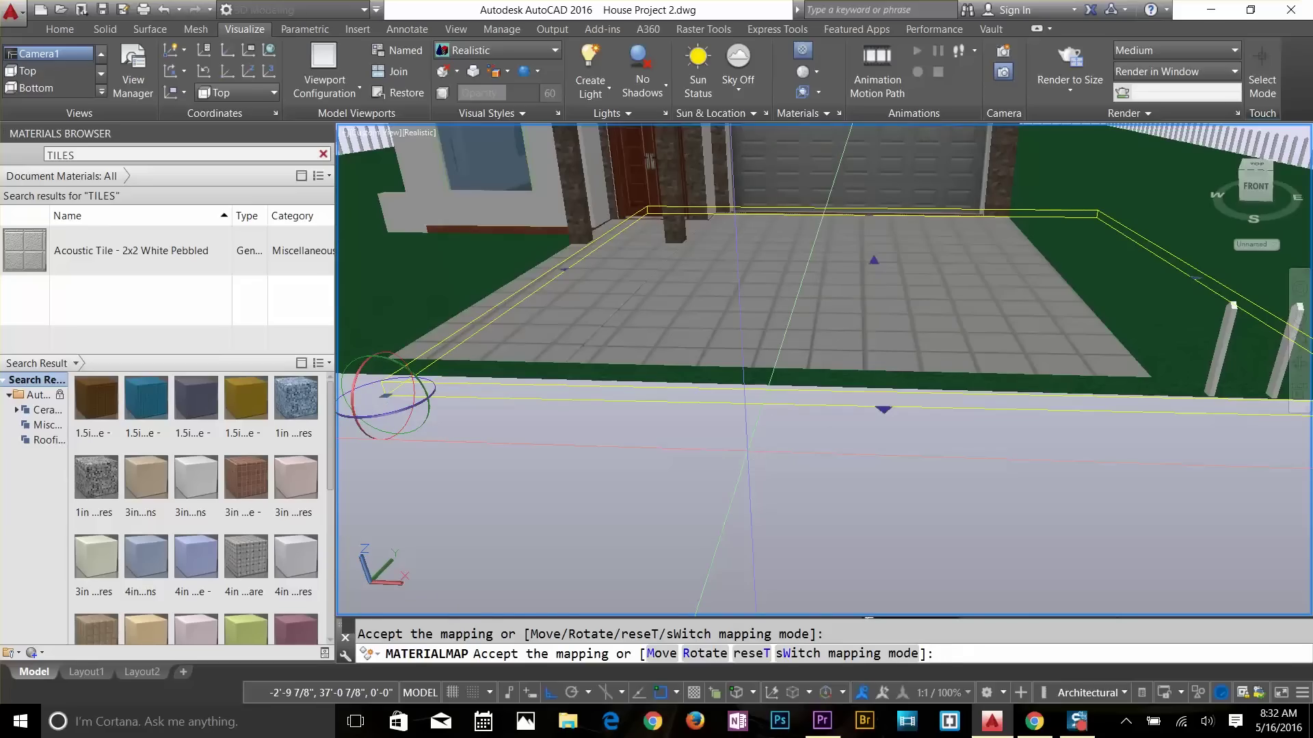
pyautogui.press('Return')
pyautogui.moveTo(797, 329); pyautogui.dragTo(835, 415, button='middle')
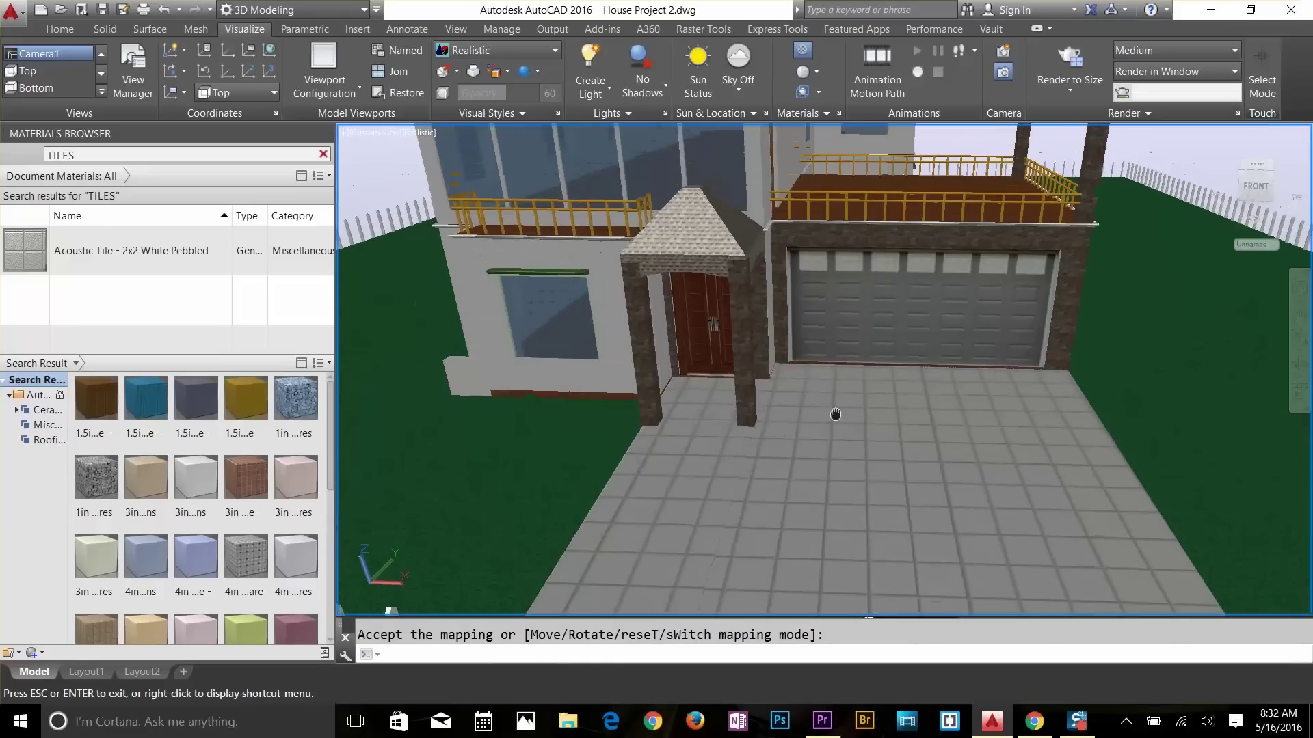
pyautogui.press('Escape')
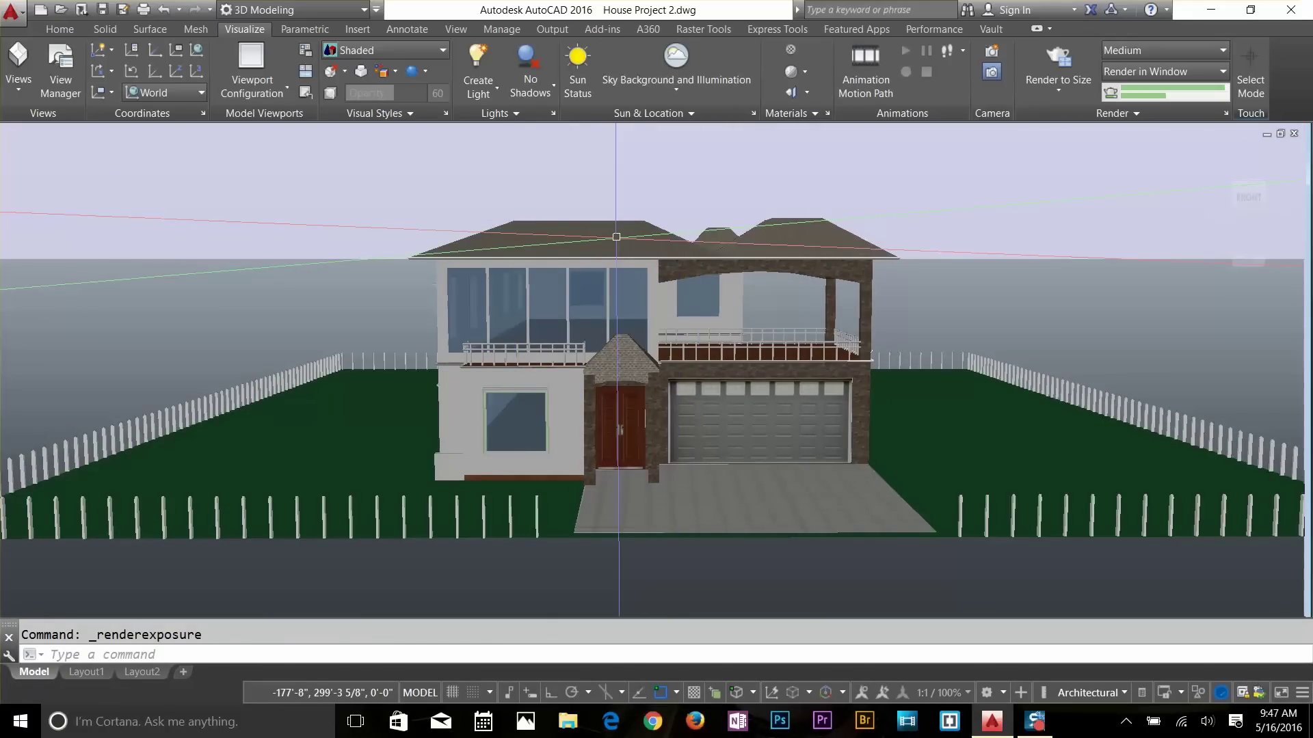
pyautogui.click(490, 91)
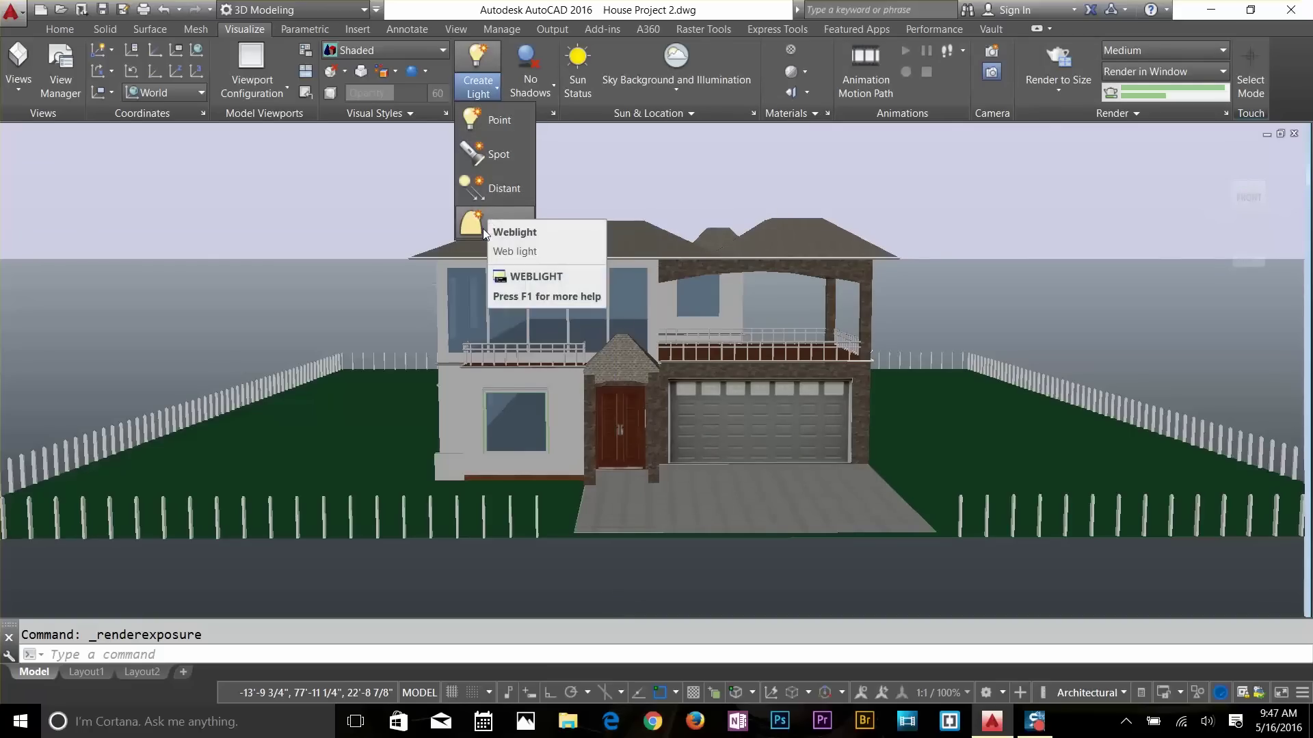
pyautogui.click(548, 86)
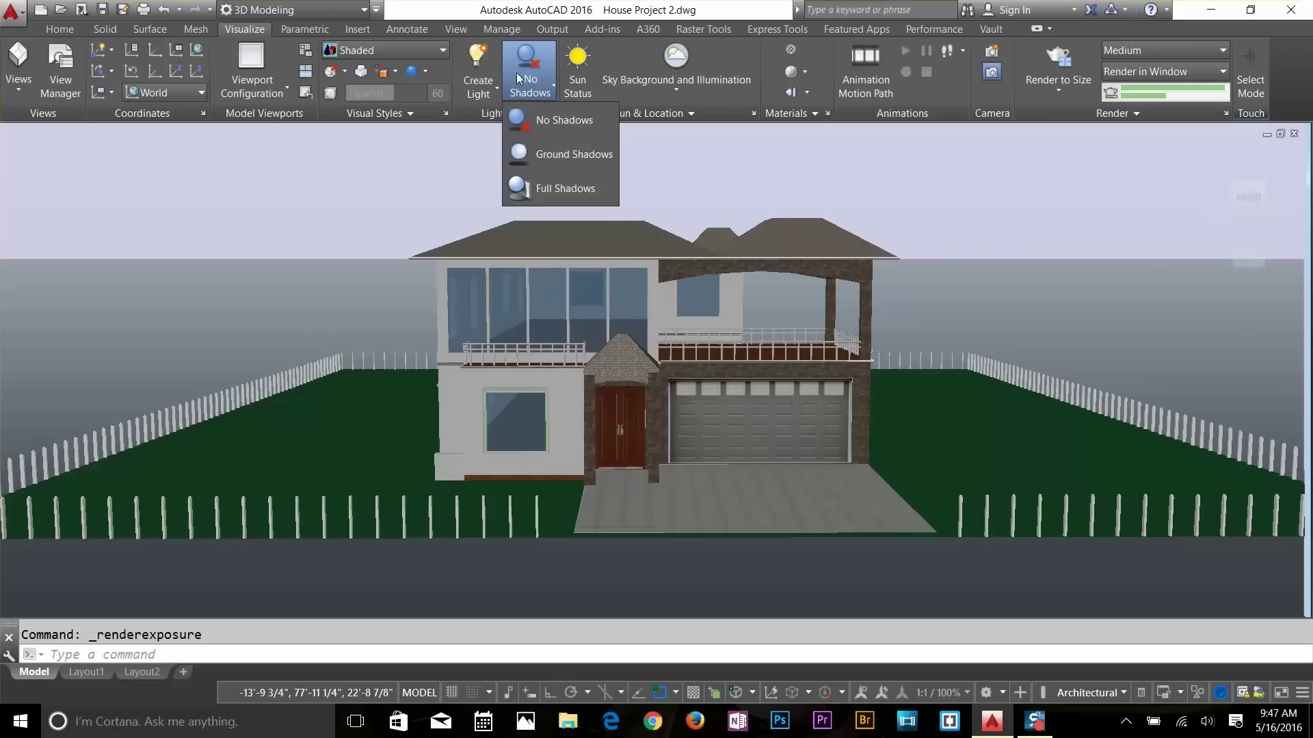
pyautogui.click(643, 103)
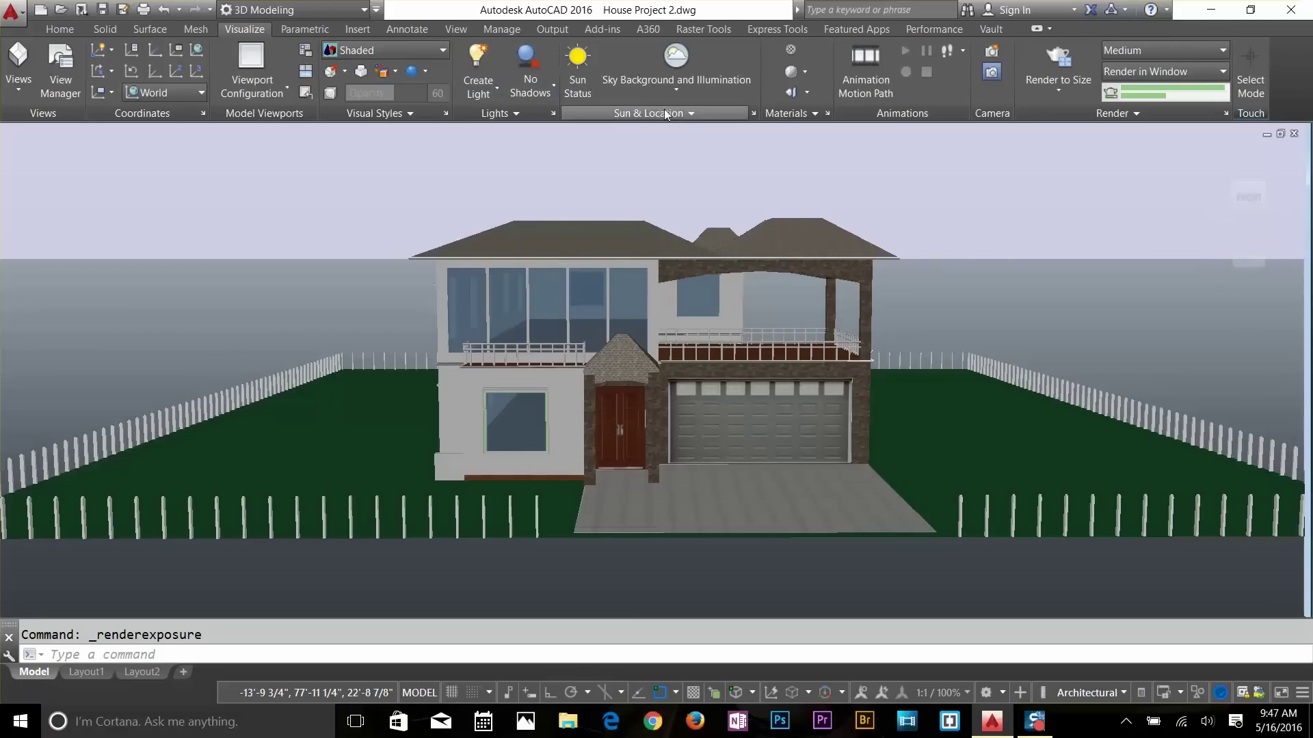
pyautogui.click(686, 113)
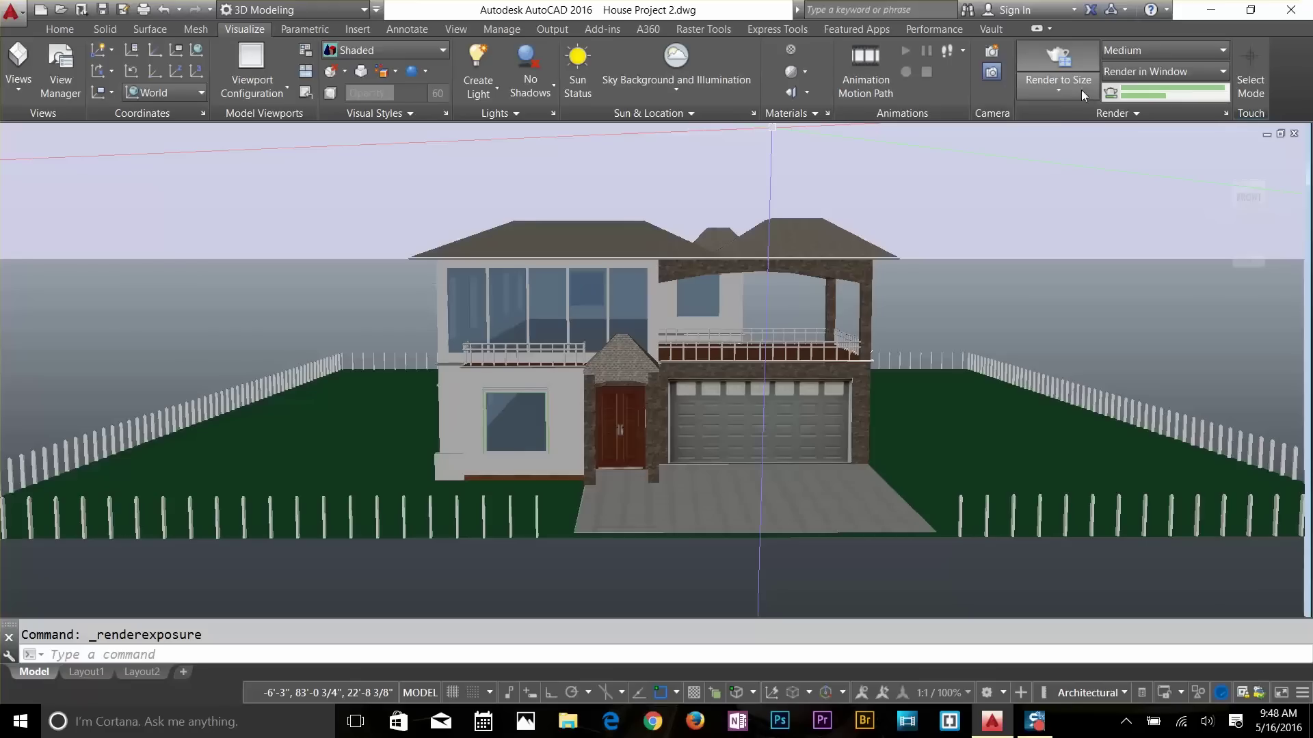
pyautogui.click(1059, 88)
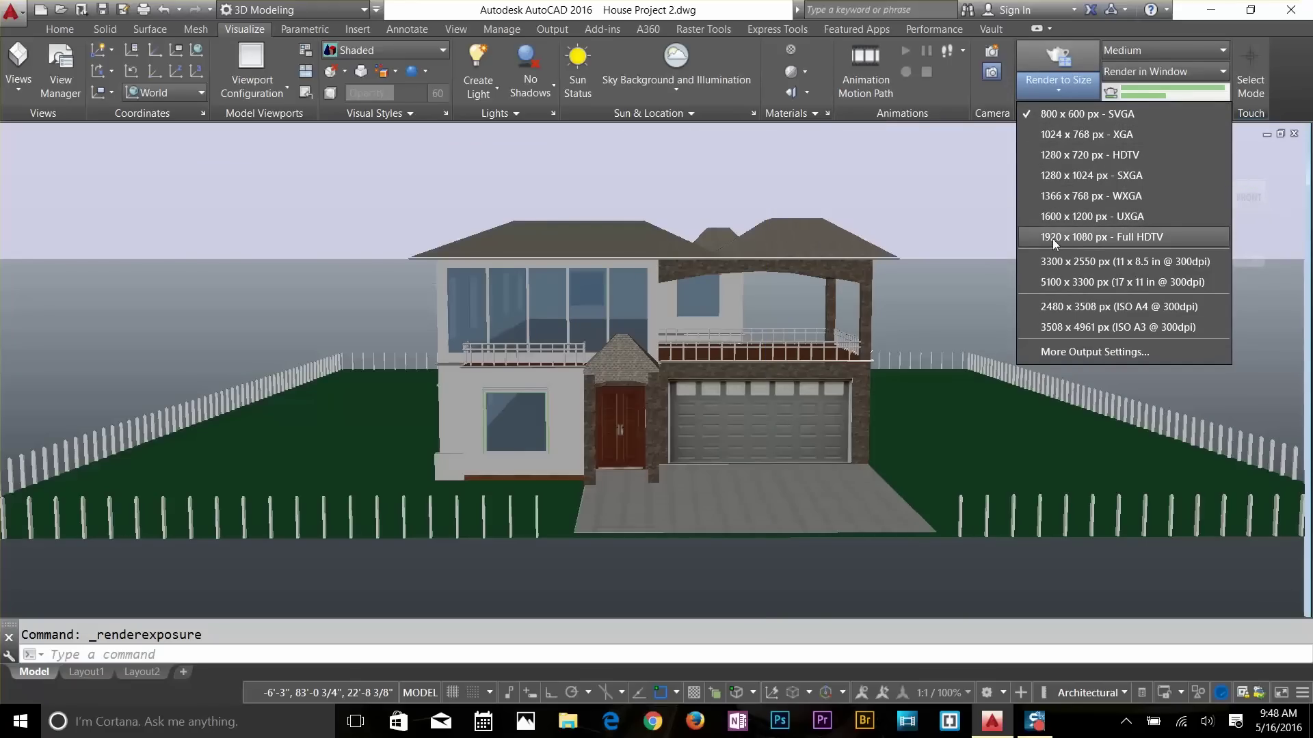
pyautogui.click(1086, 235)
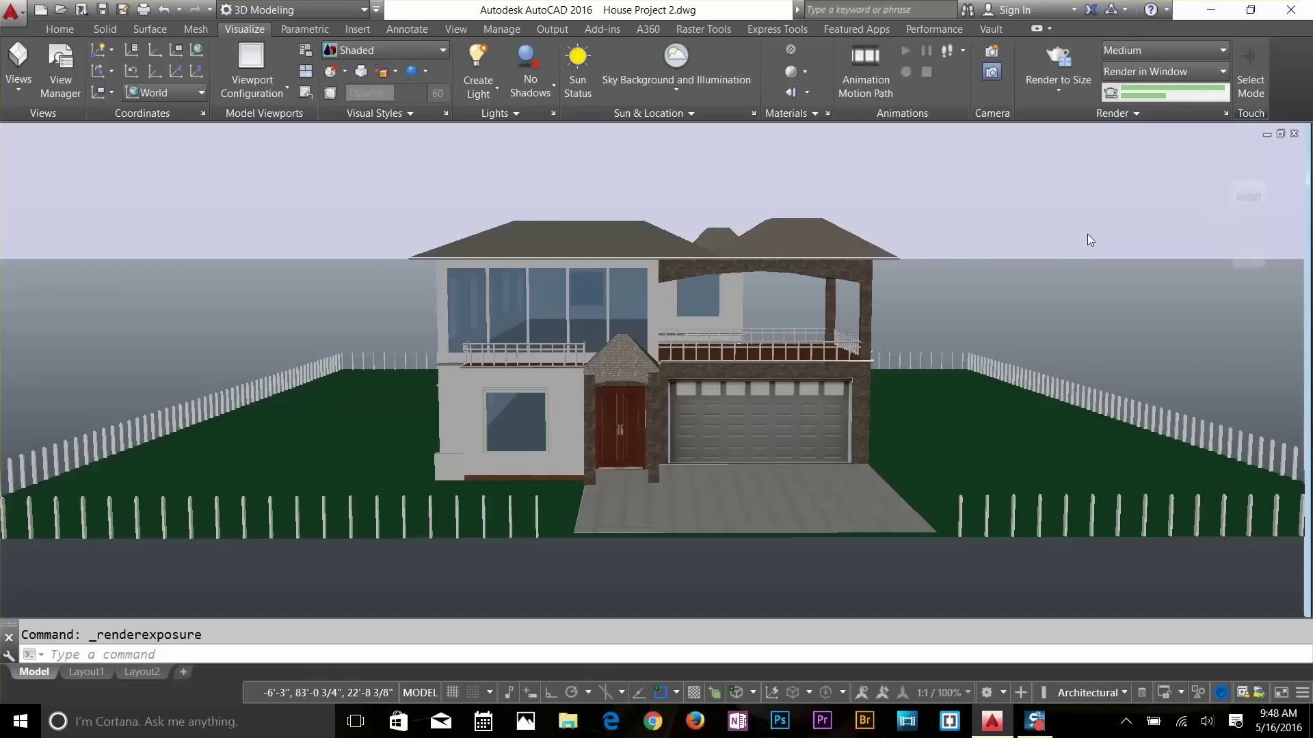
# Step: Set the render environment's image-based lighting to Soft Light and run a trial render of the house
pyautogui.click(1136, 114)
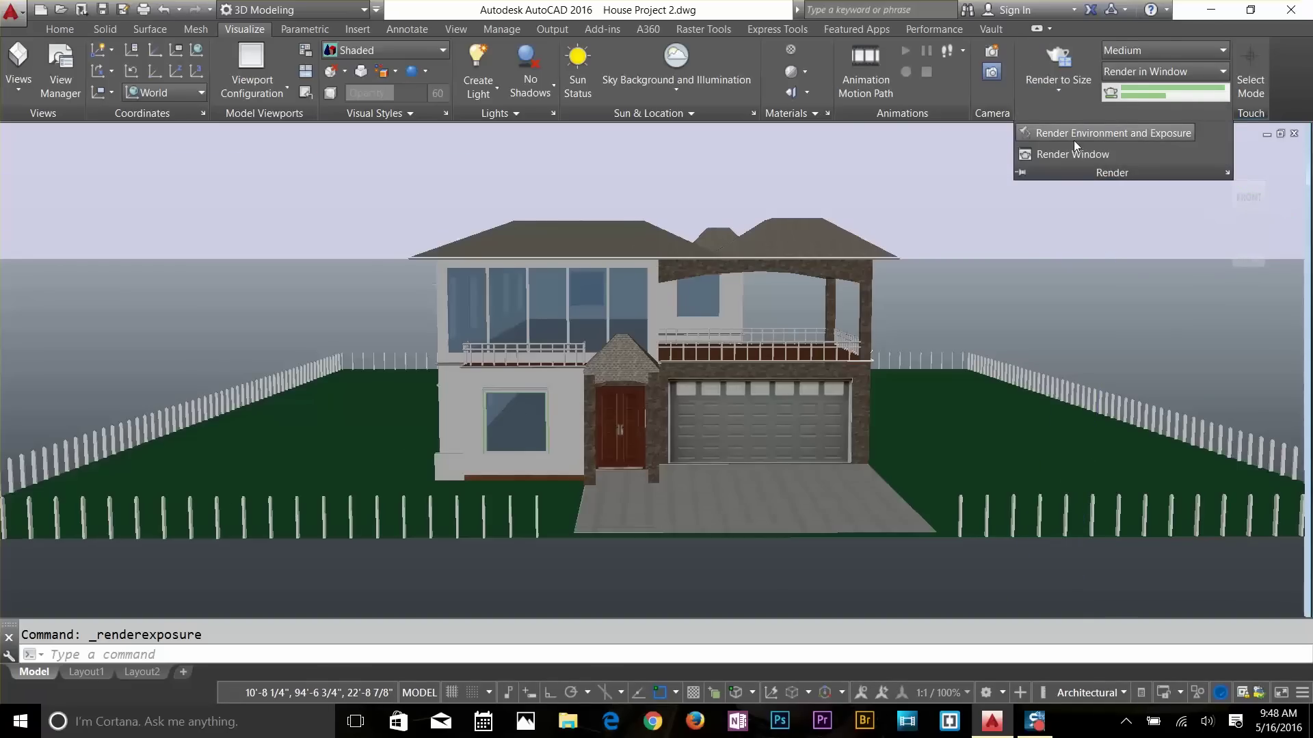
pyautogui.click(1074, 133)
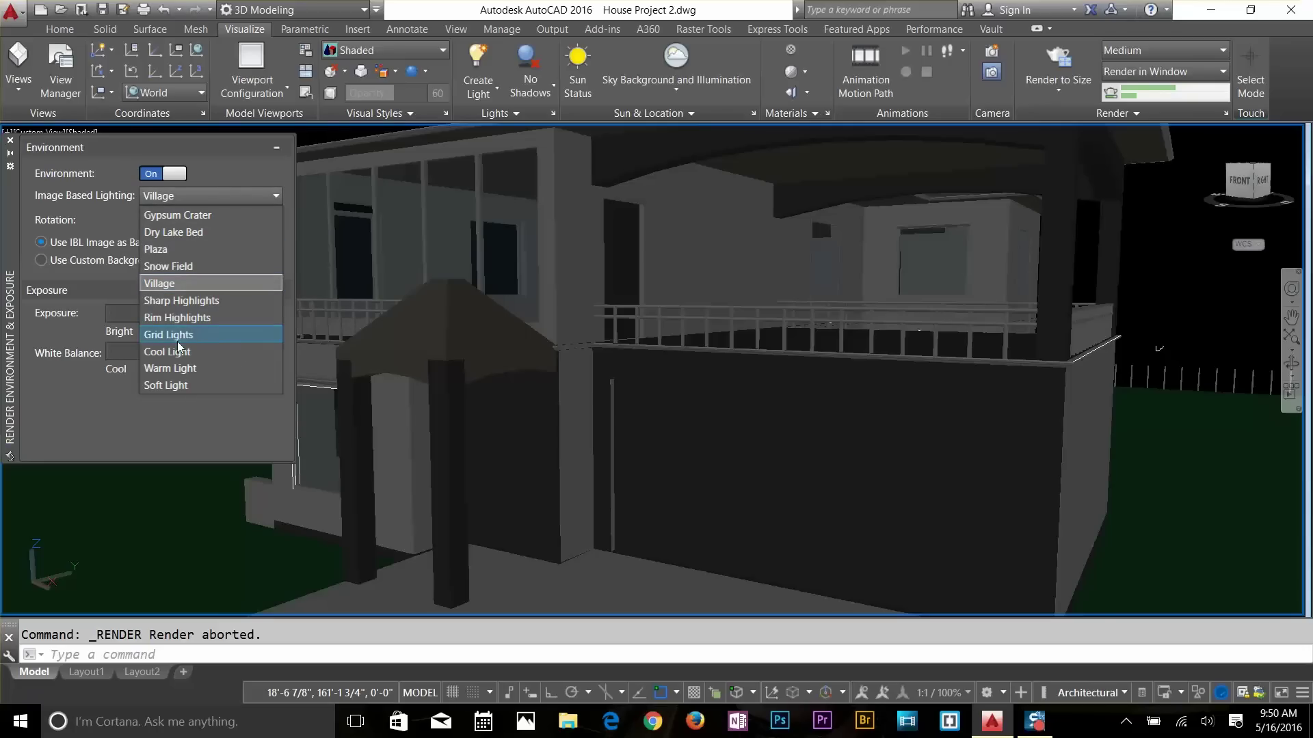
pyautogui.click(171, 385)
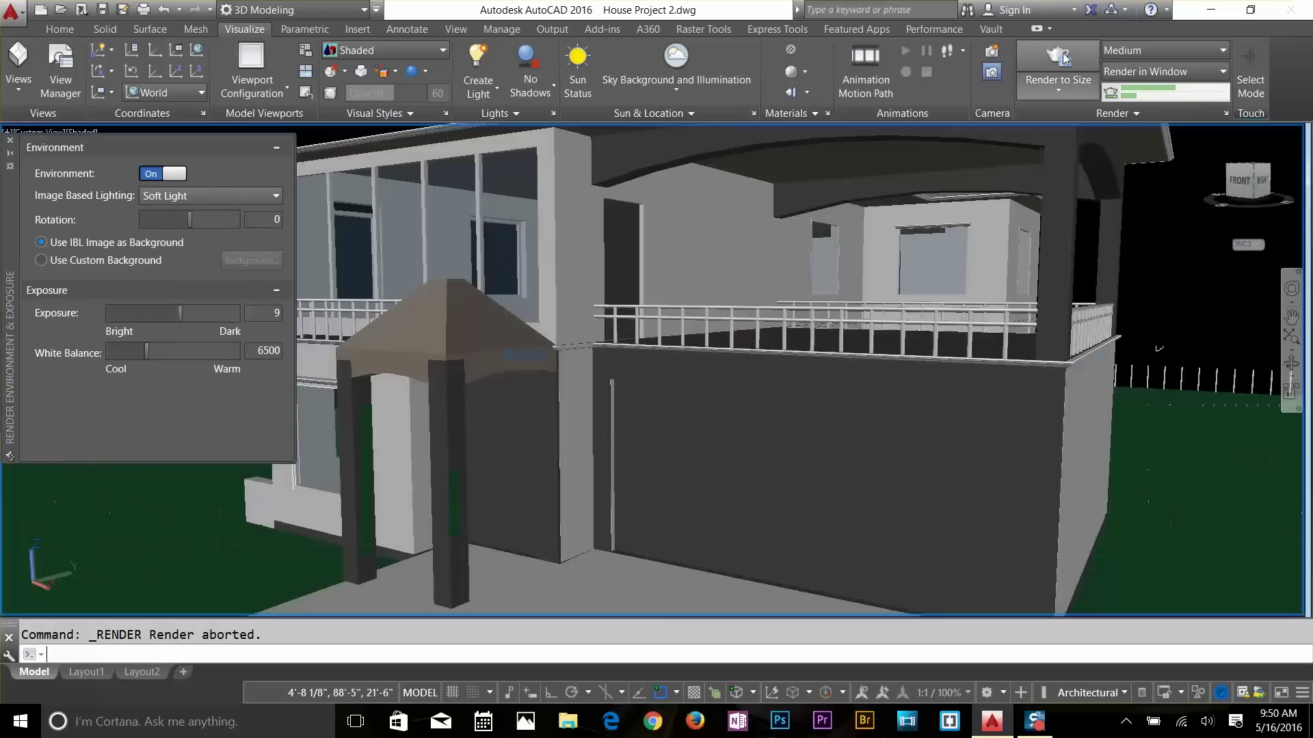
pyautogui.click(1061, 60)
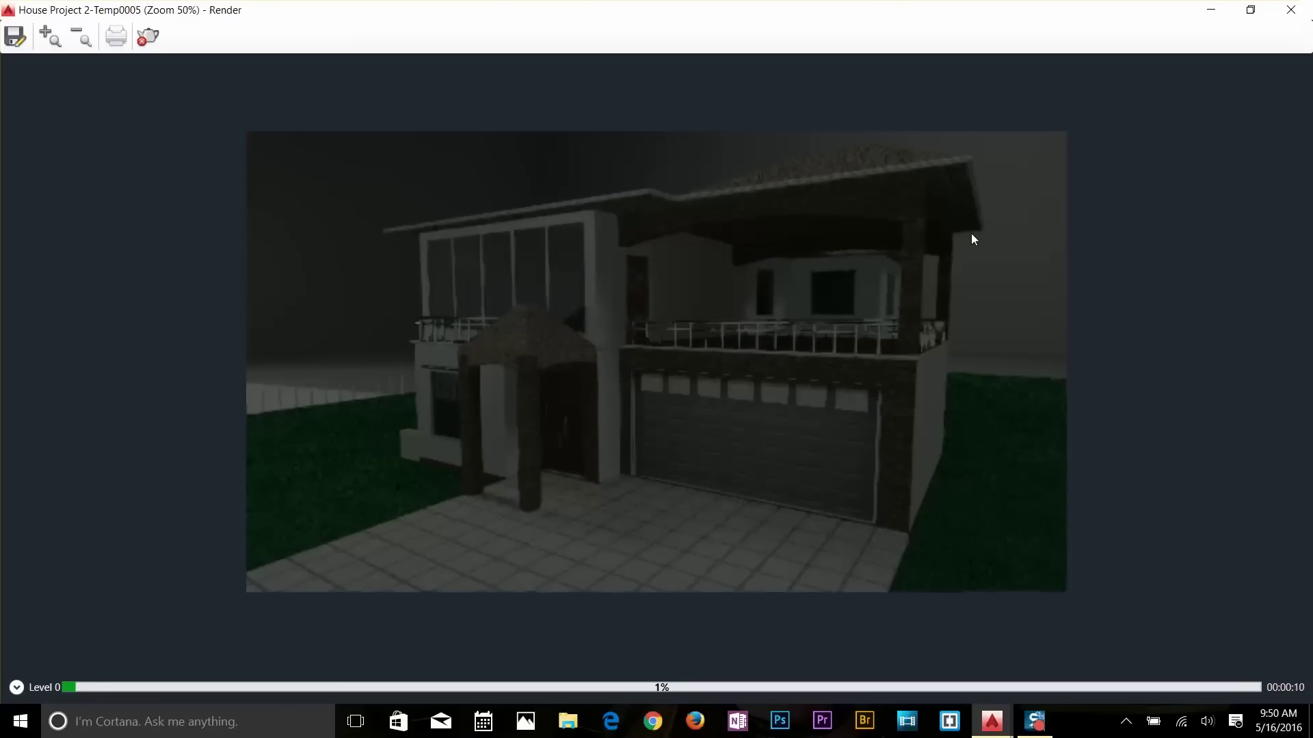
pyautogui.press('Escape')
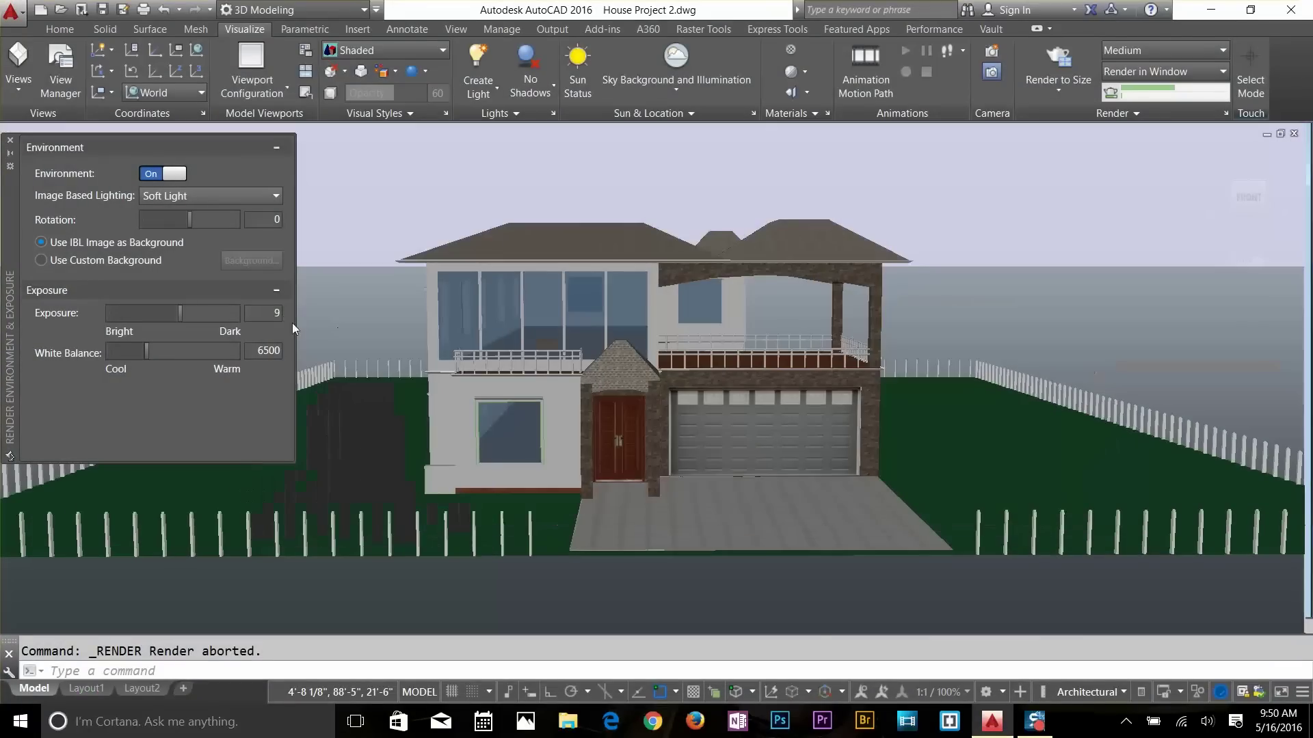
# Step: Set the render exposure to 5, render the house again, and inspect the finished image up close
pyautogui.click(277, 314)
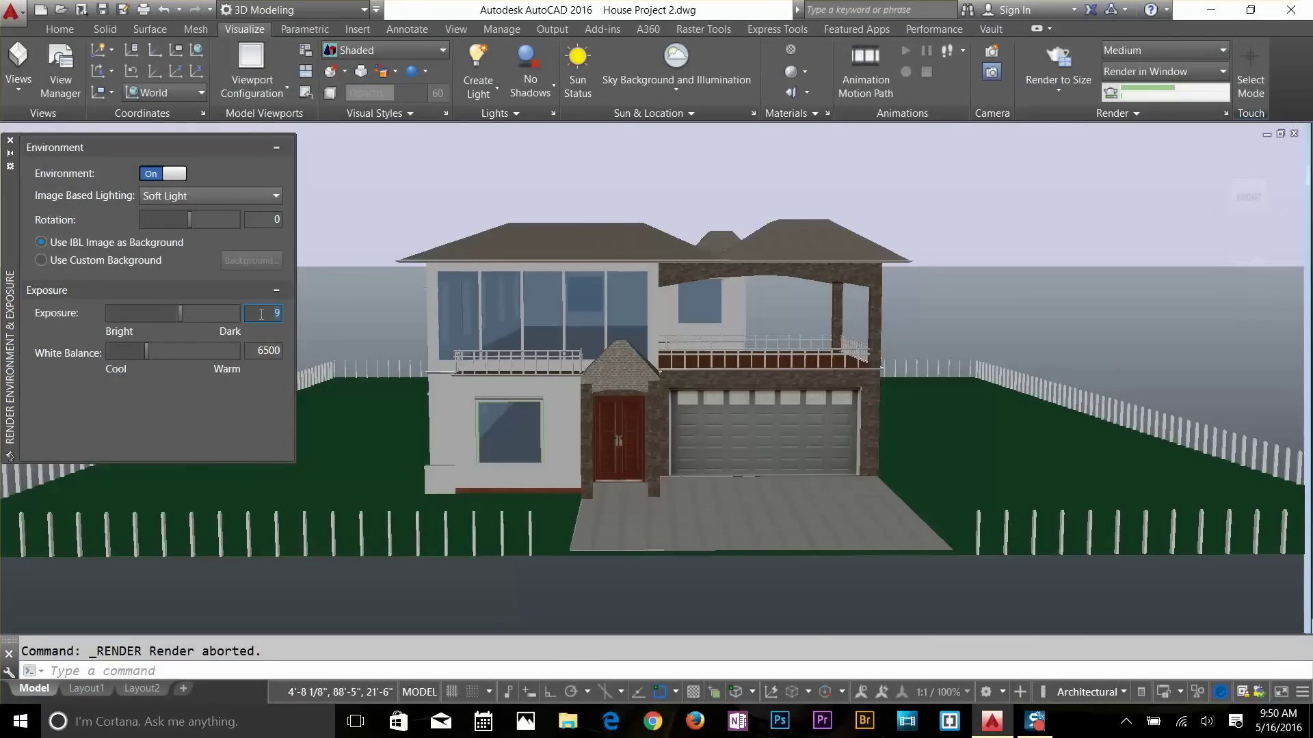
pyautogui.write('5')
pyautogui.press('Return')
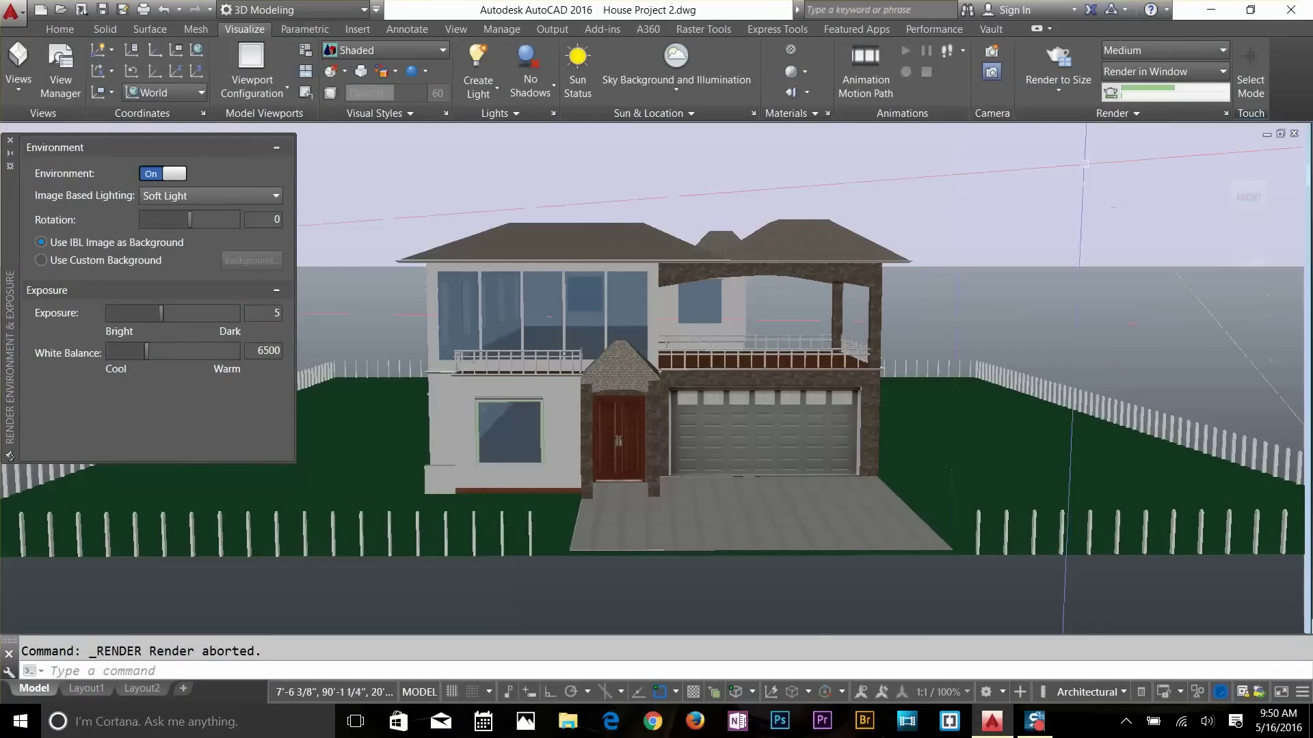
pyautogui.click(1047, 60)
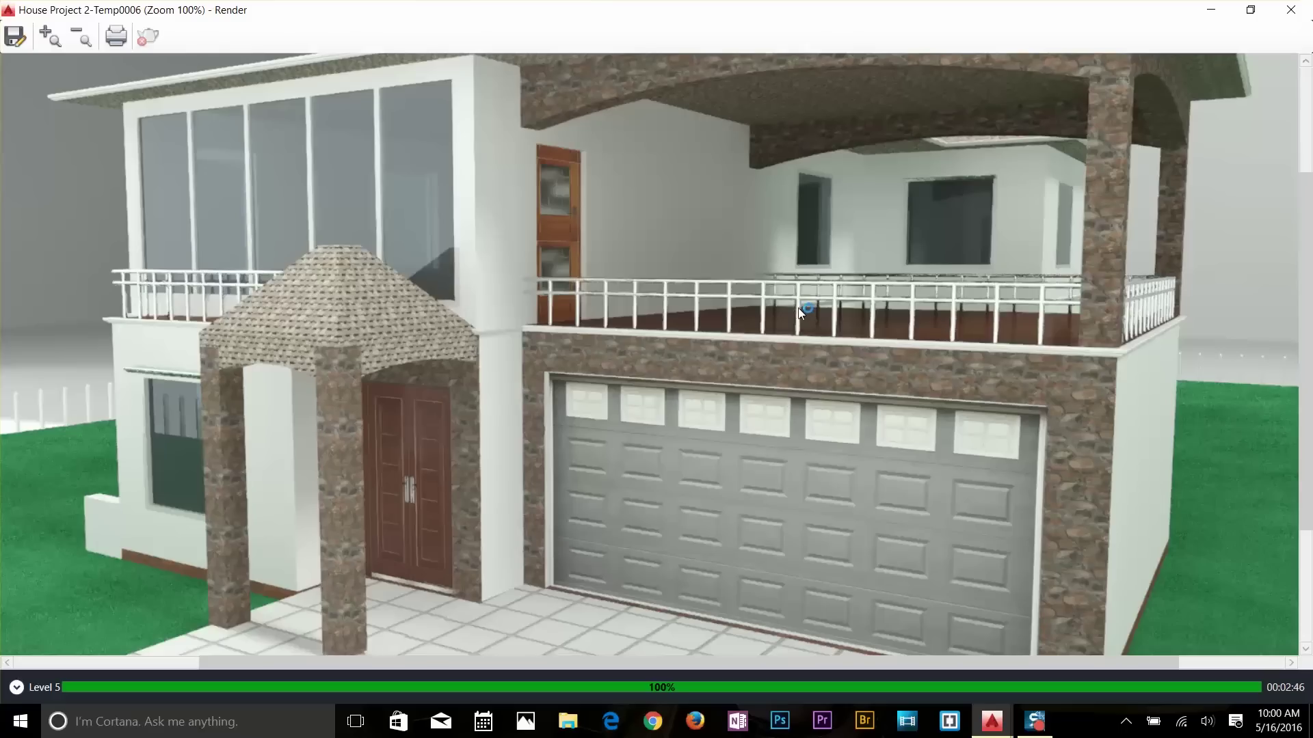
pyautogui.scroll(-1, 800, 311)
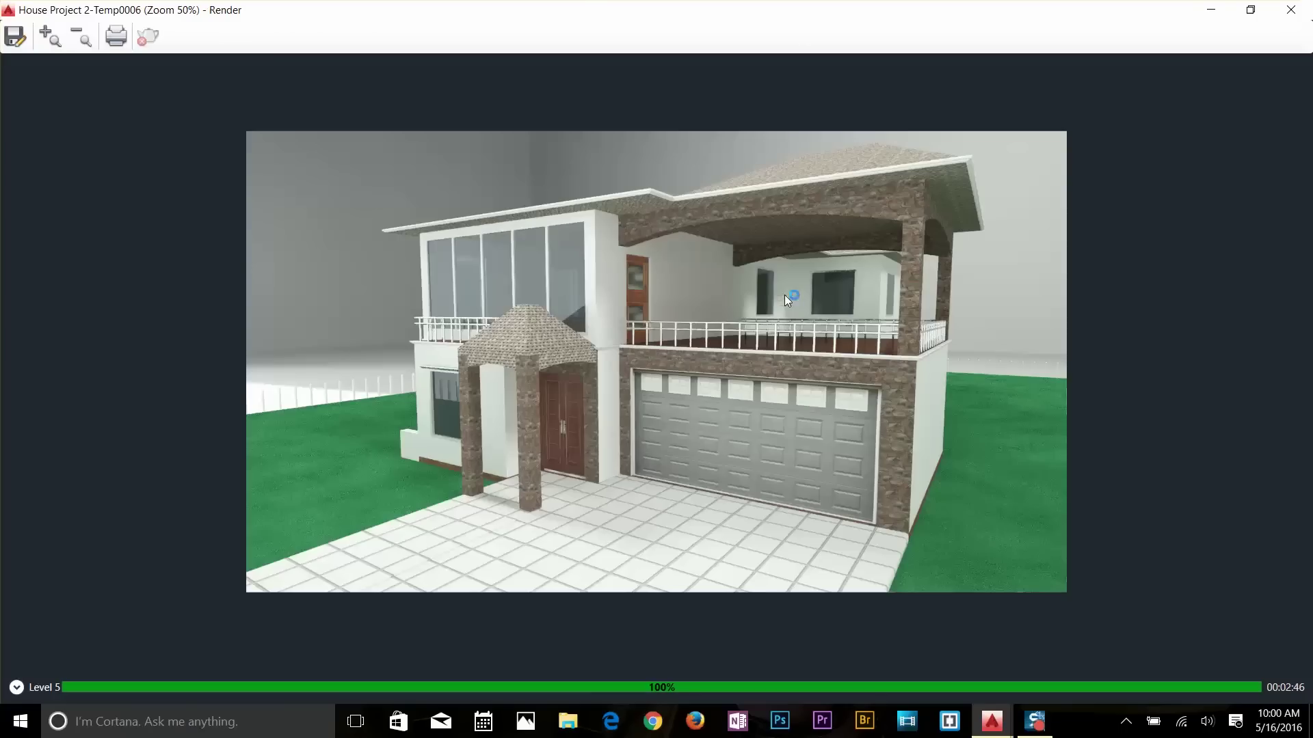
pyautogui.scroll(1, 789, 300)
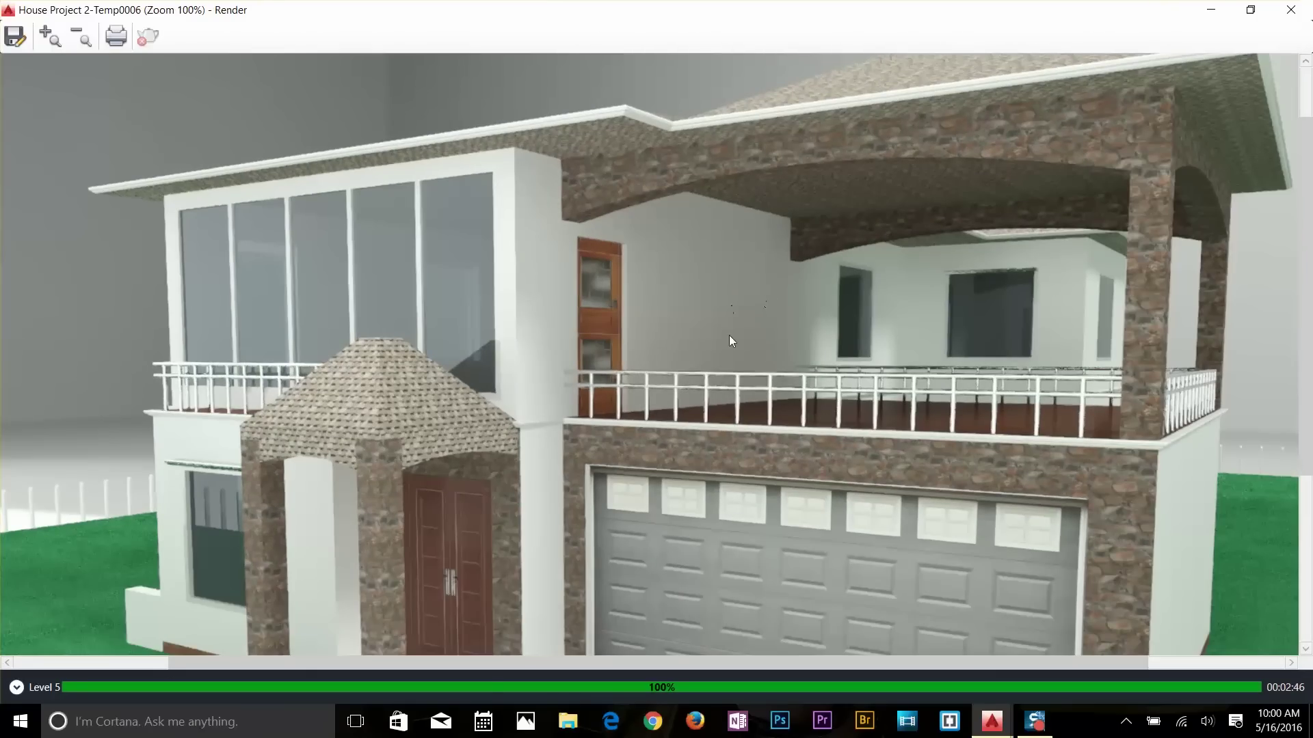
pyautogui.scroll(-1, 882, 322)
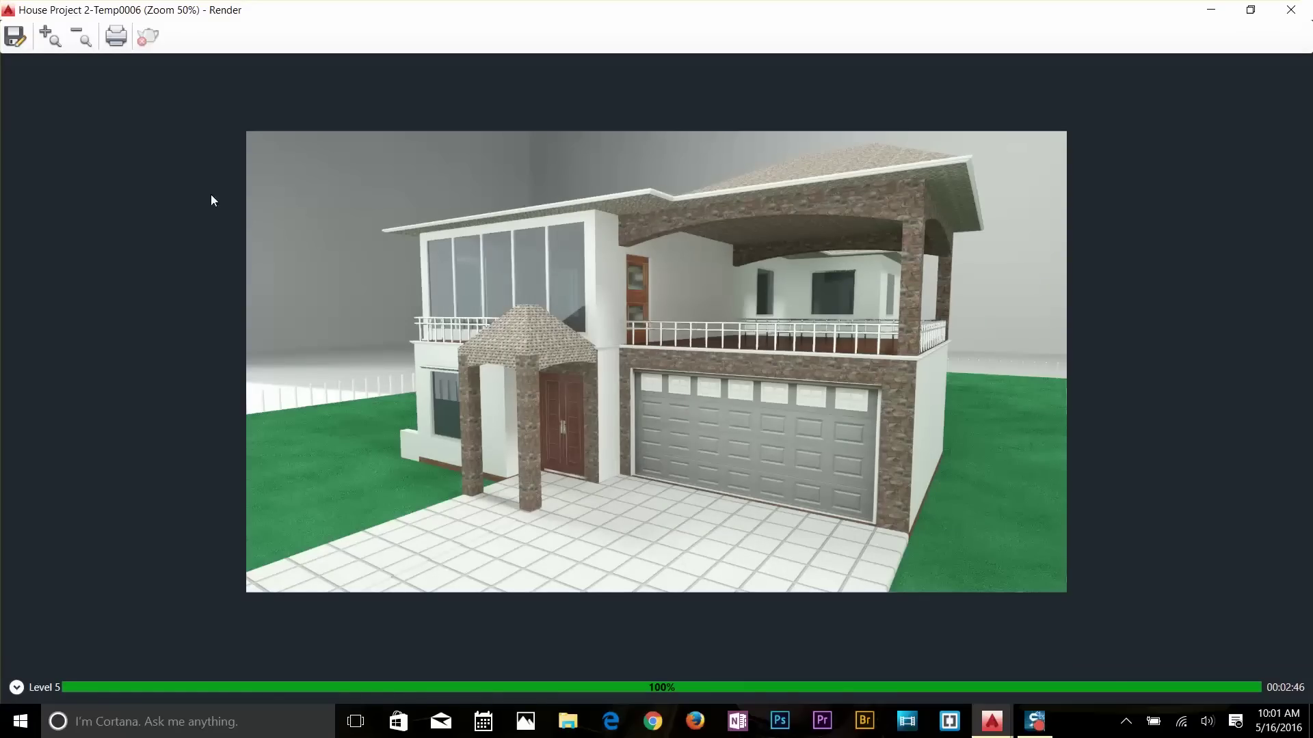
# Step: Save the rendered image to the Desktop in JPEG format as House Project 2-Temp0006.jpeg
pyautogui.click(15, 38)
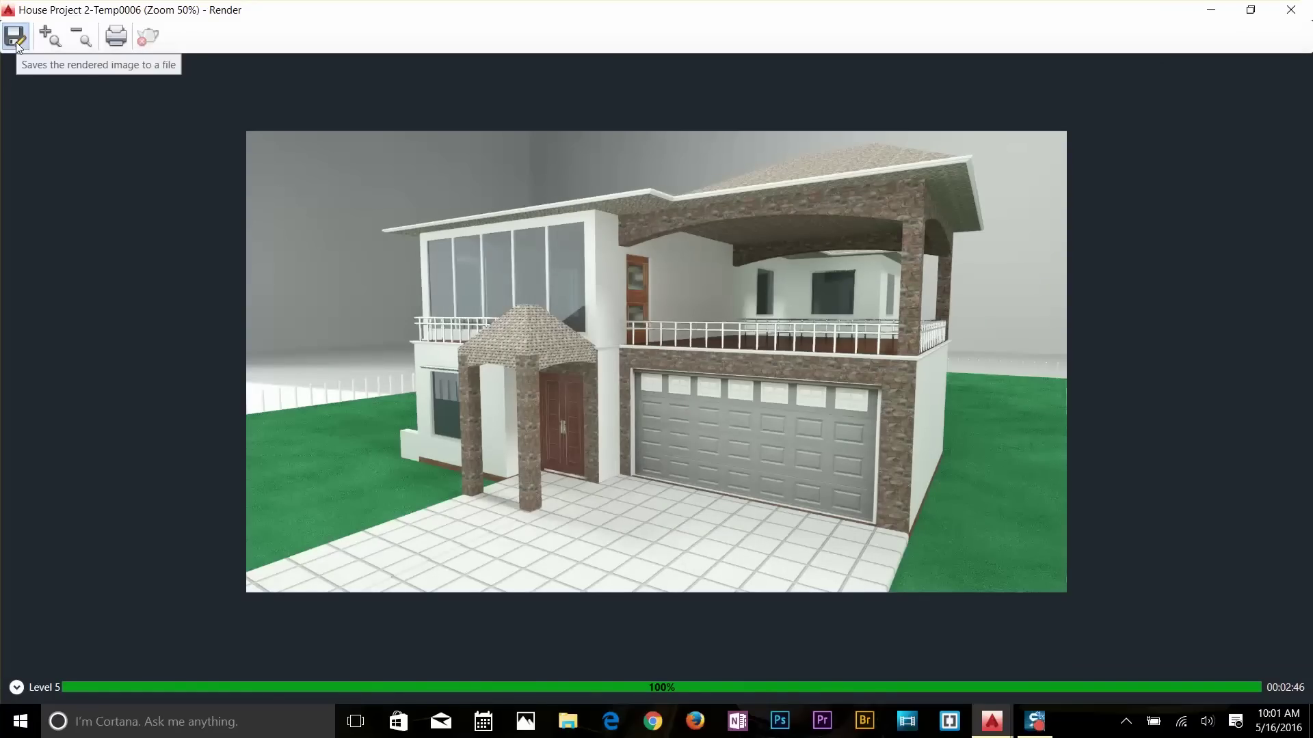
pyautogui.click(623, 544)
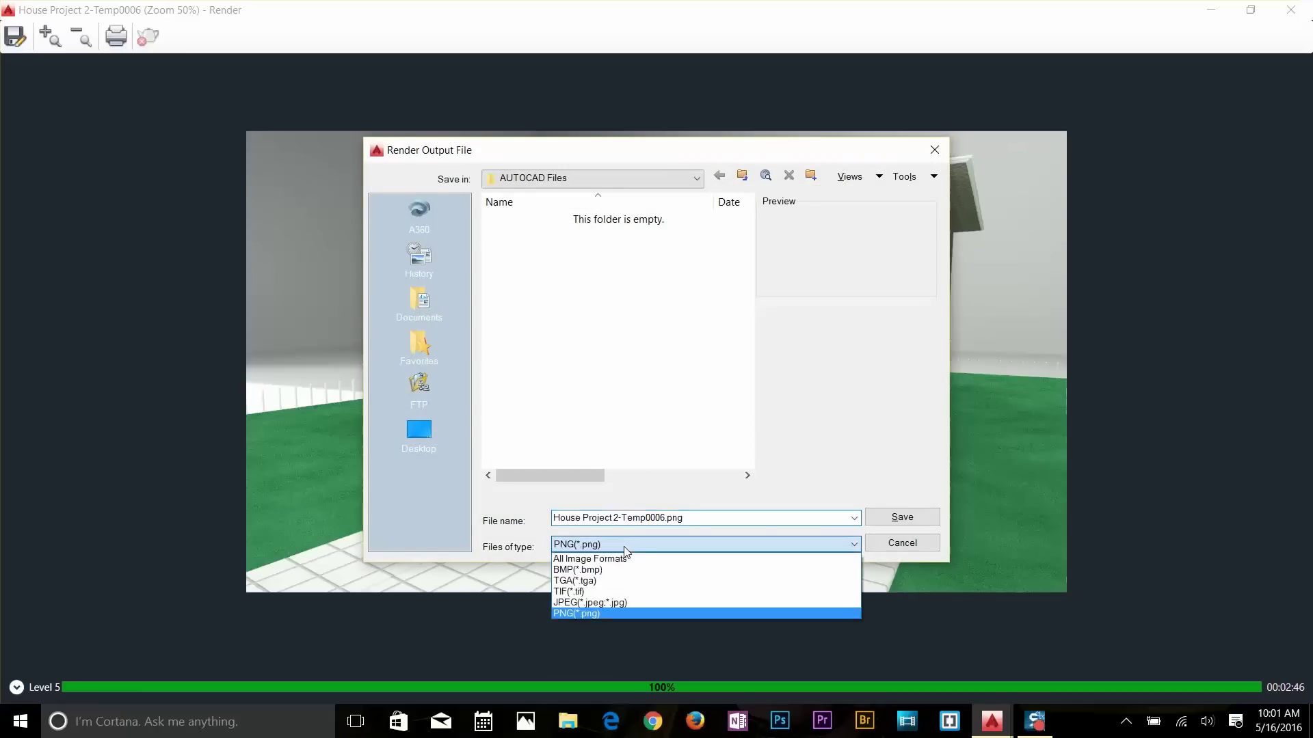
pyautogui.click(607, 592)
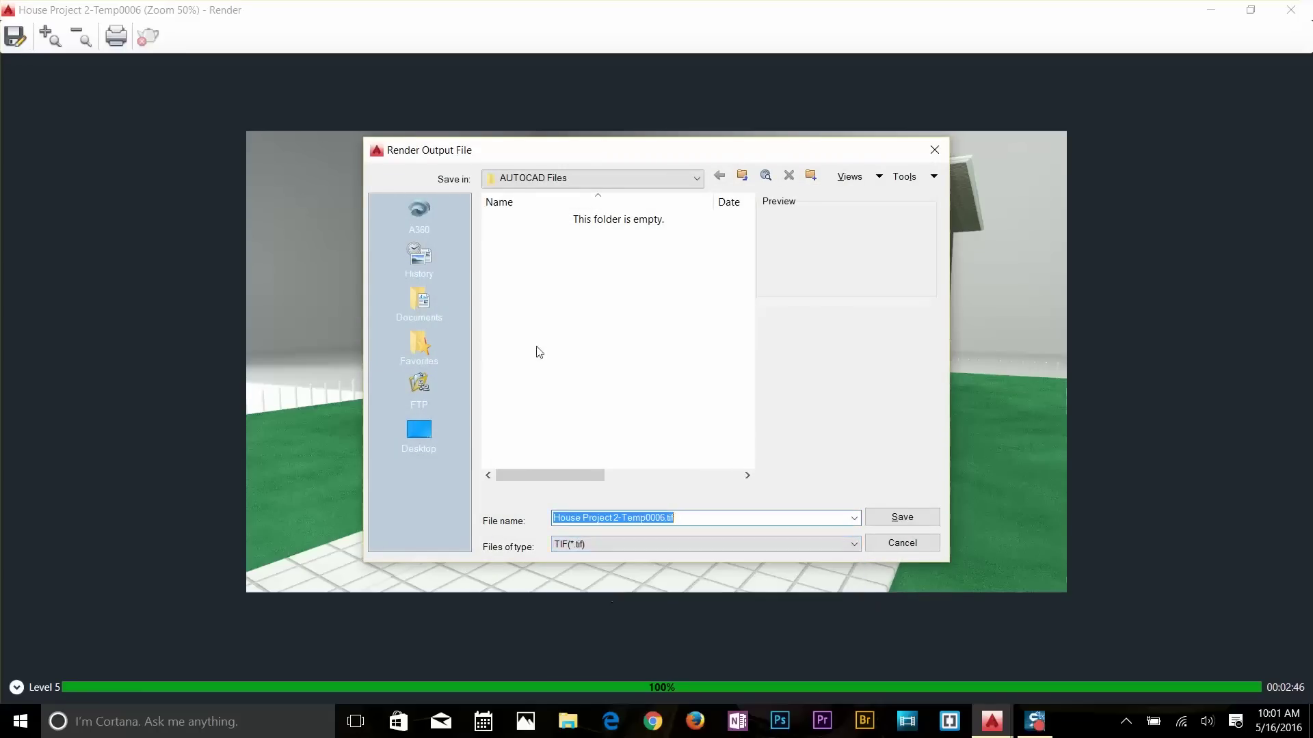
pyautogui.click(419, 431)
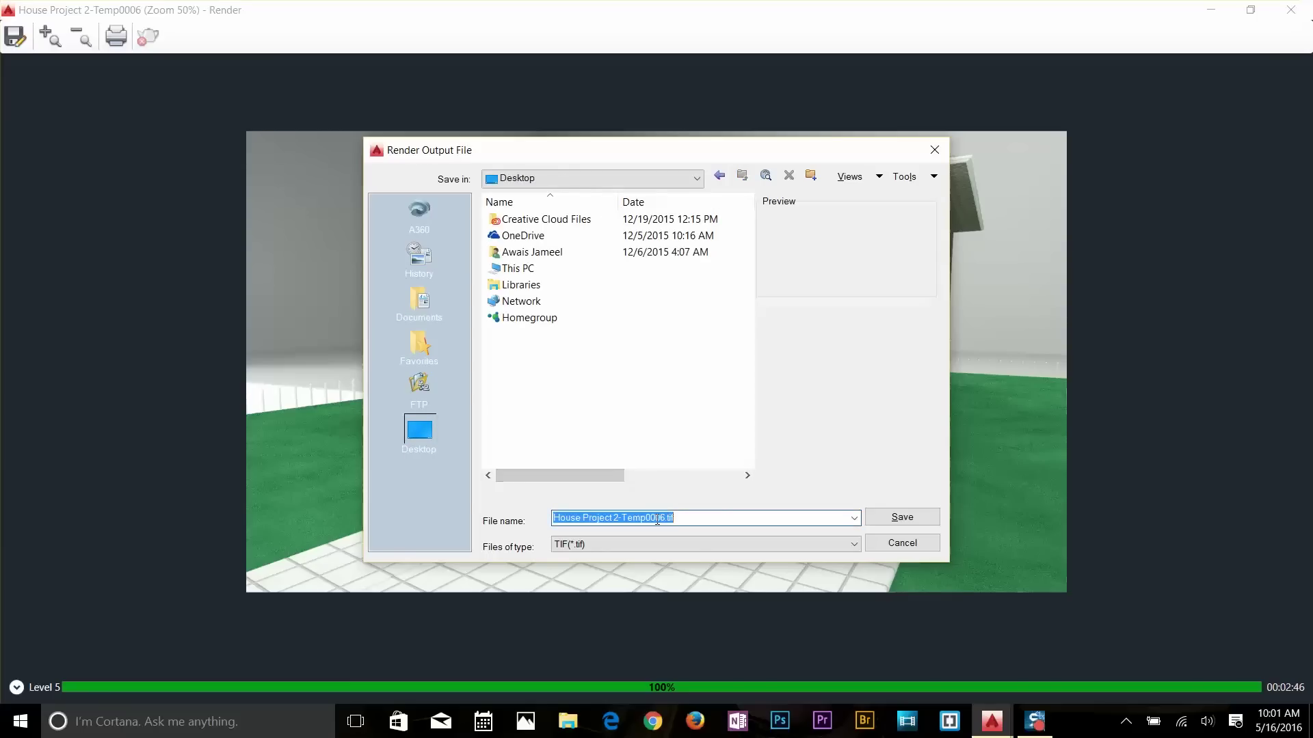
pyautogui.click(697, 545)
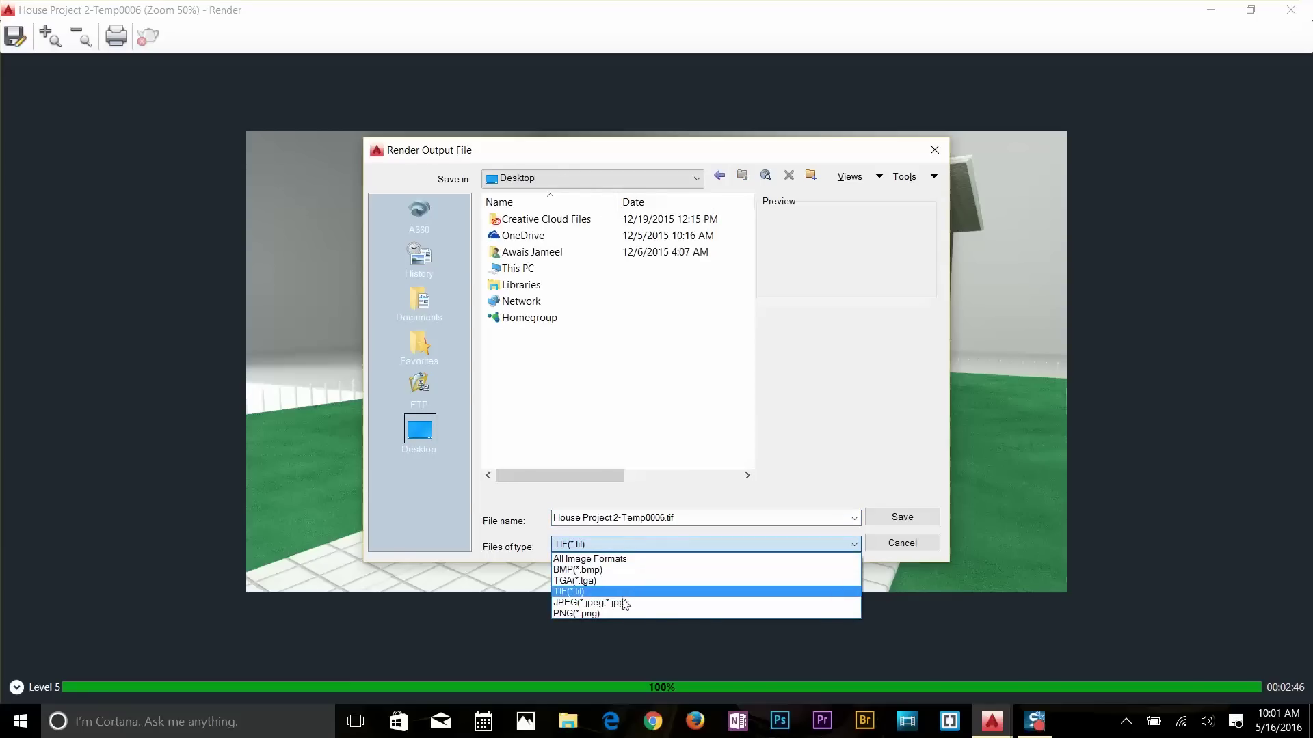
pyautogui.click(634, 602)
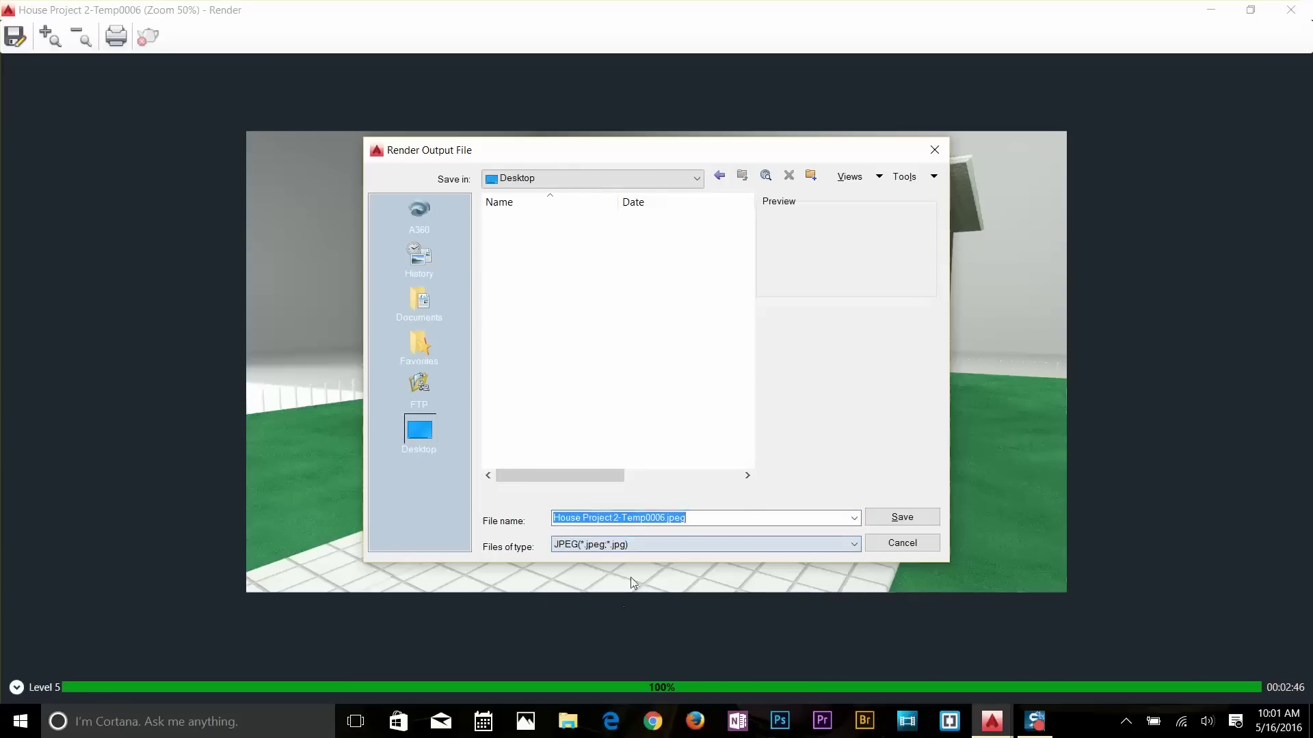
pyautogui.click(909, 521)
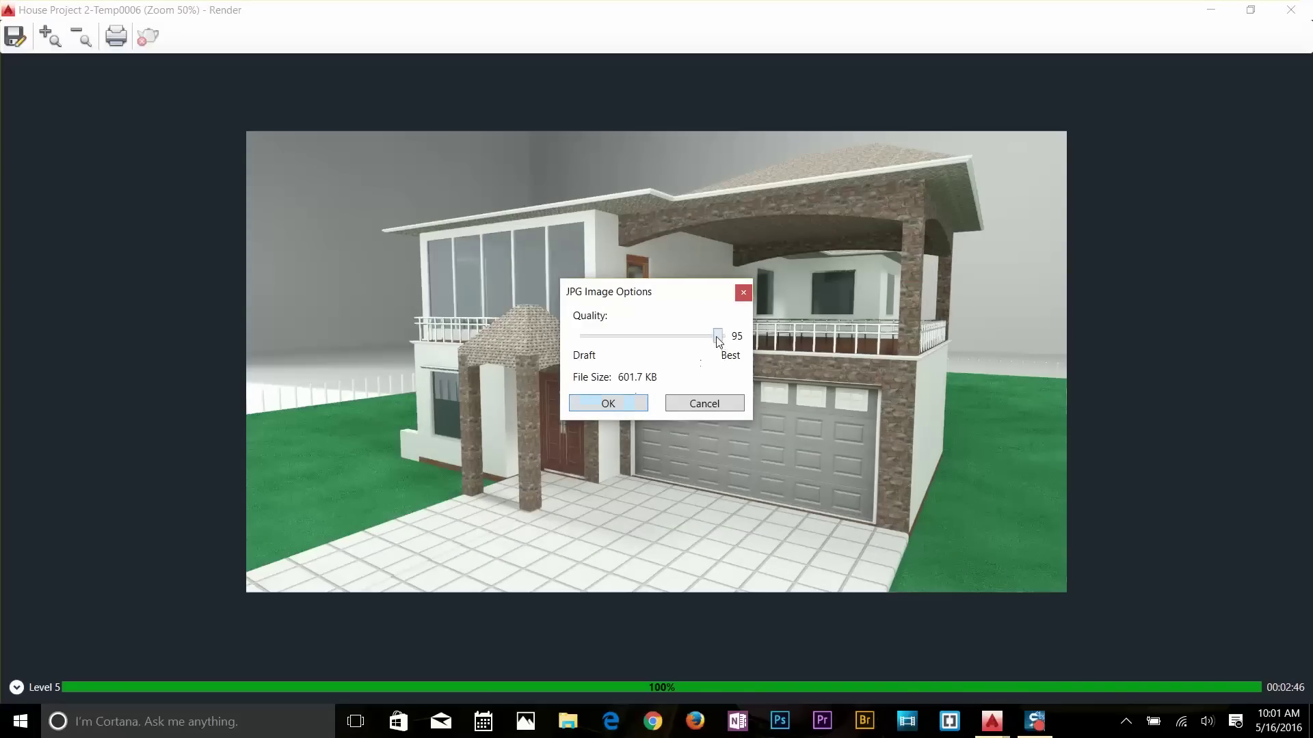
# Step: Raise the JPG image quality toward Best, accept the image options, and close the render window
pyautogui.moveTo(717, 336); pyautogui.dragTo(725, 335)
pyautogui.click(612, 403)
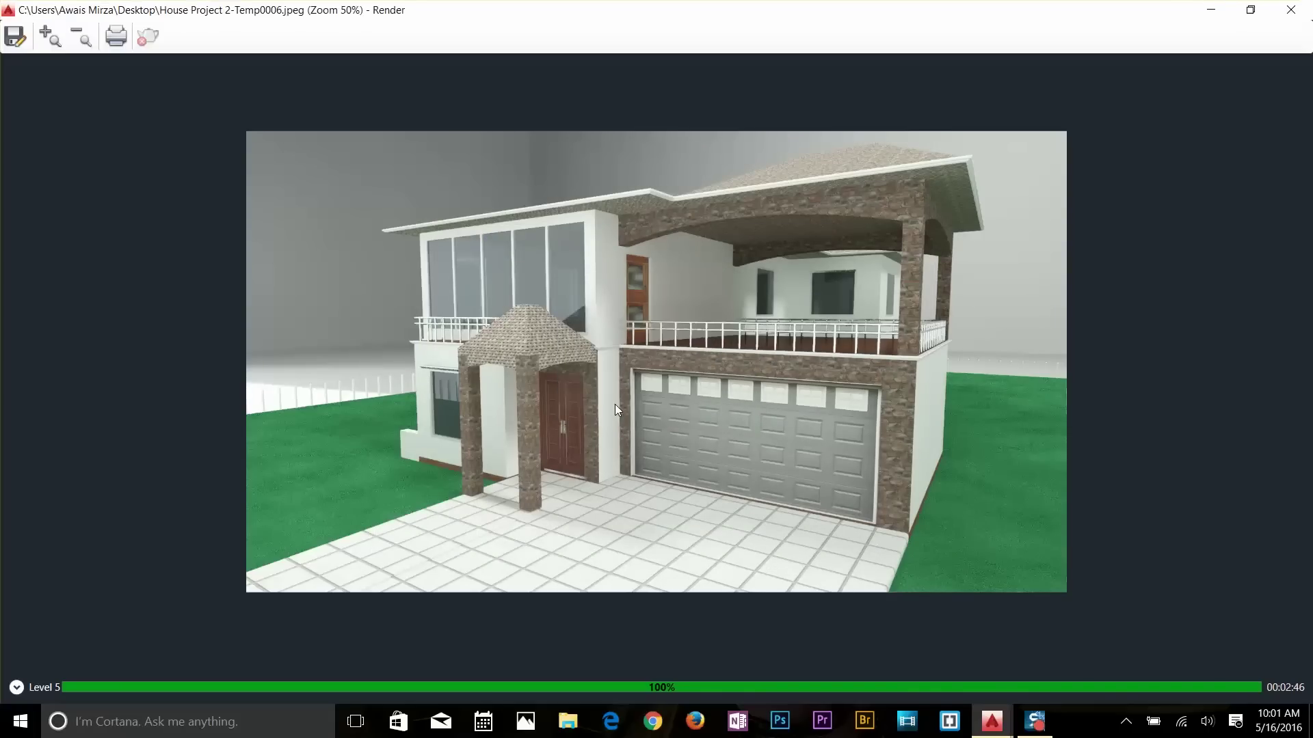
pyautogui.click(1291, 10)
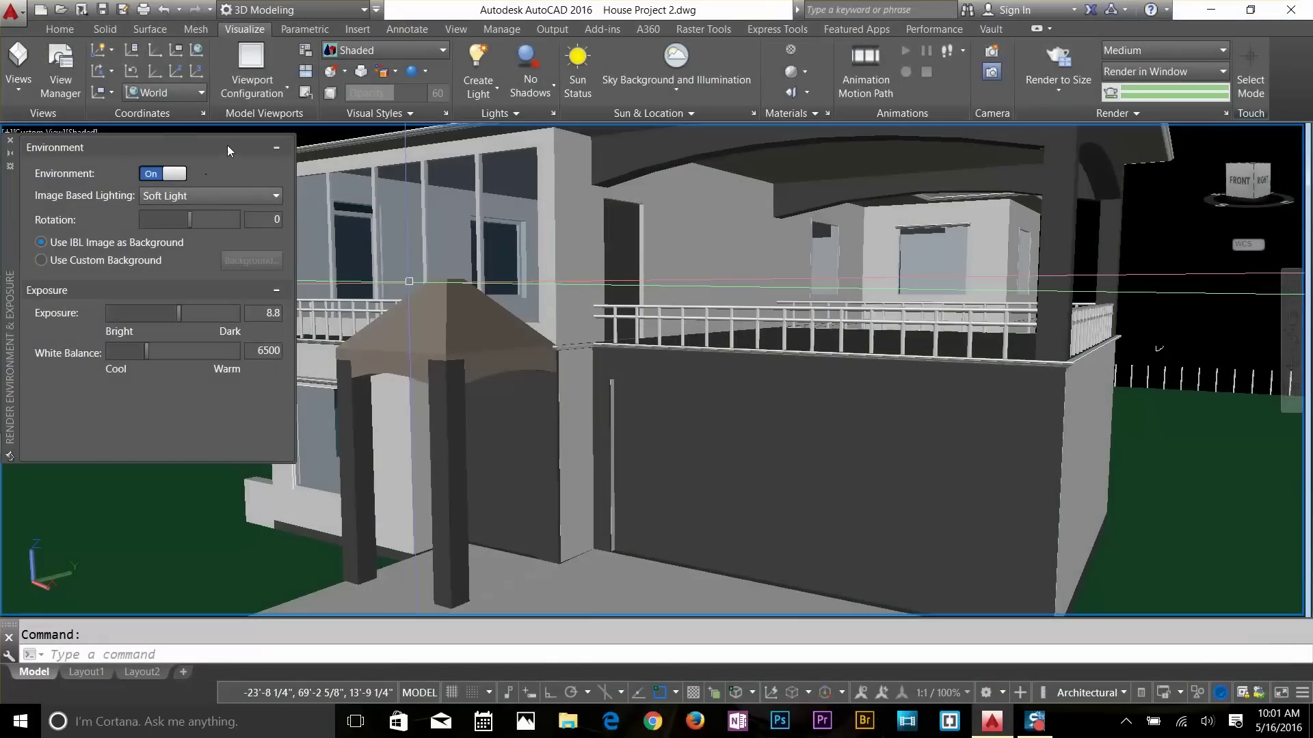